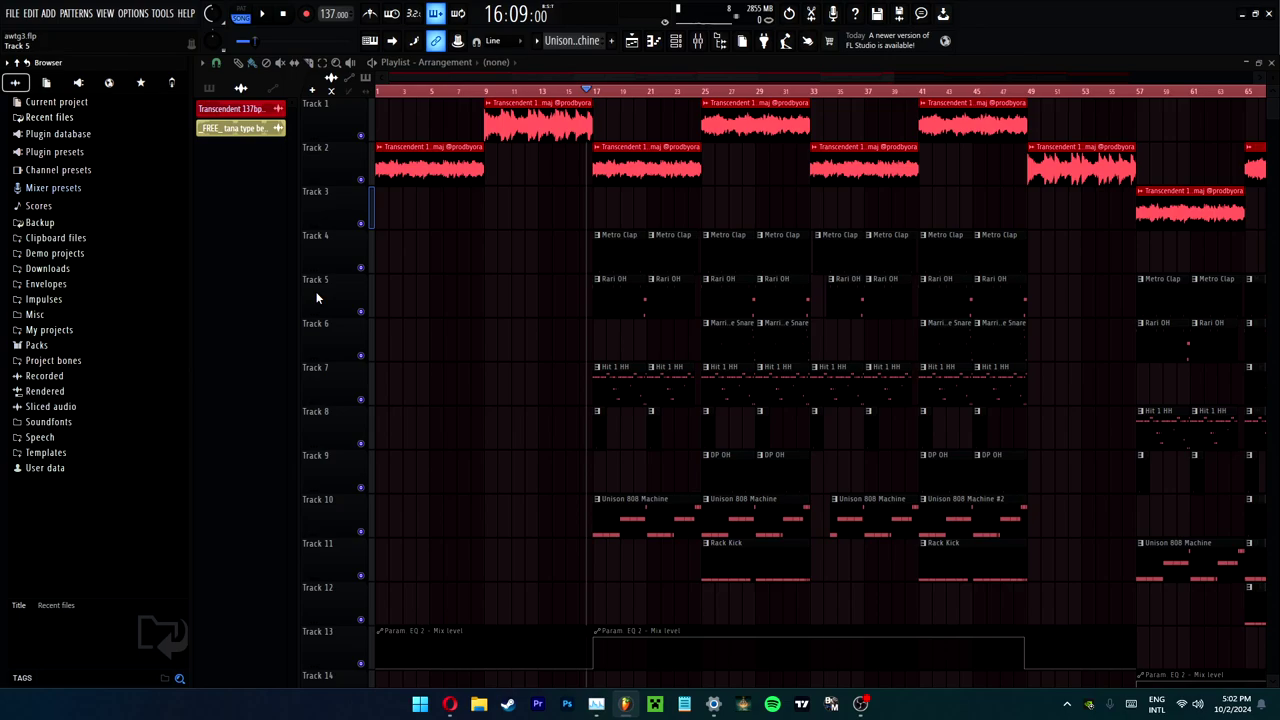
- Play back the arrangement and look over how its sample and drum sections are laid out across the playlist
key(space)
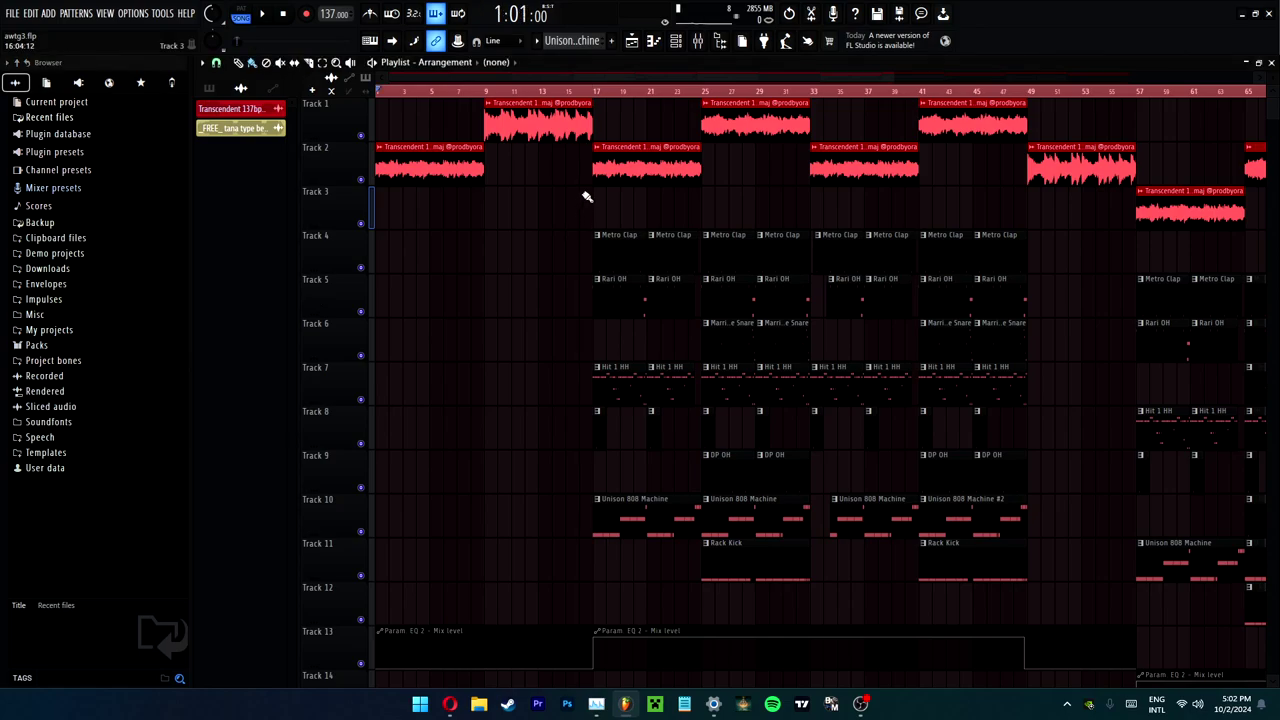
scroll(533, 95, up, 1)
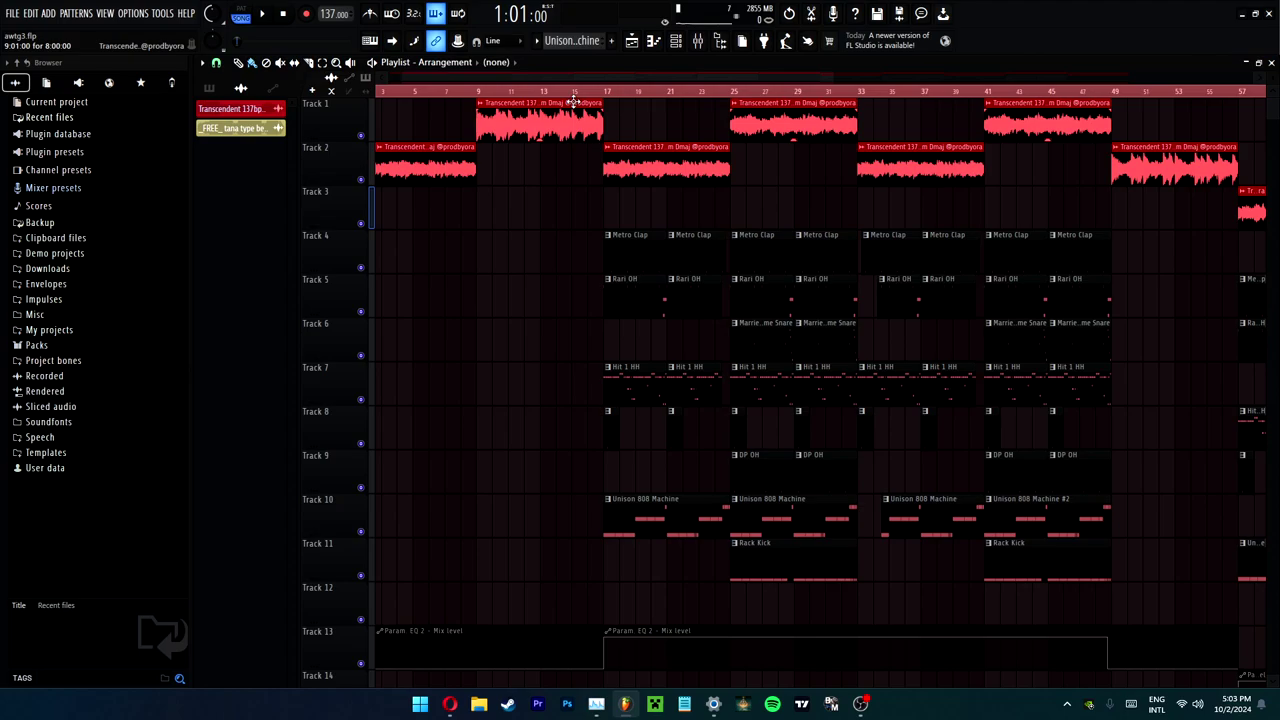
scroll(533, 81, up, 2)
scroll(626, 94, up, 1)
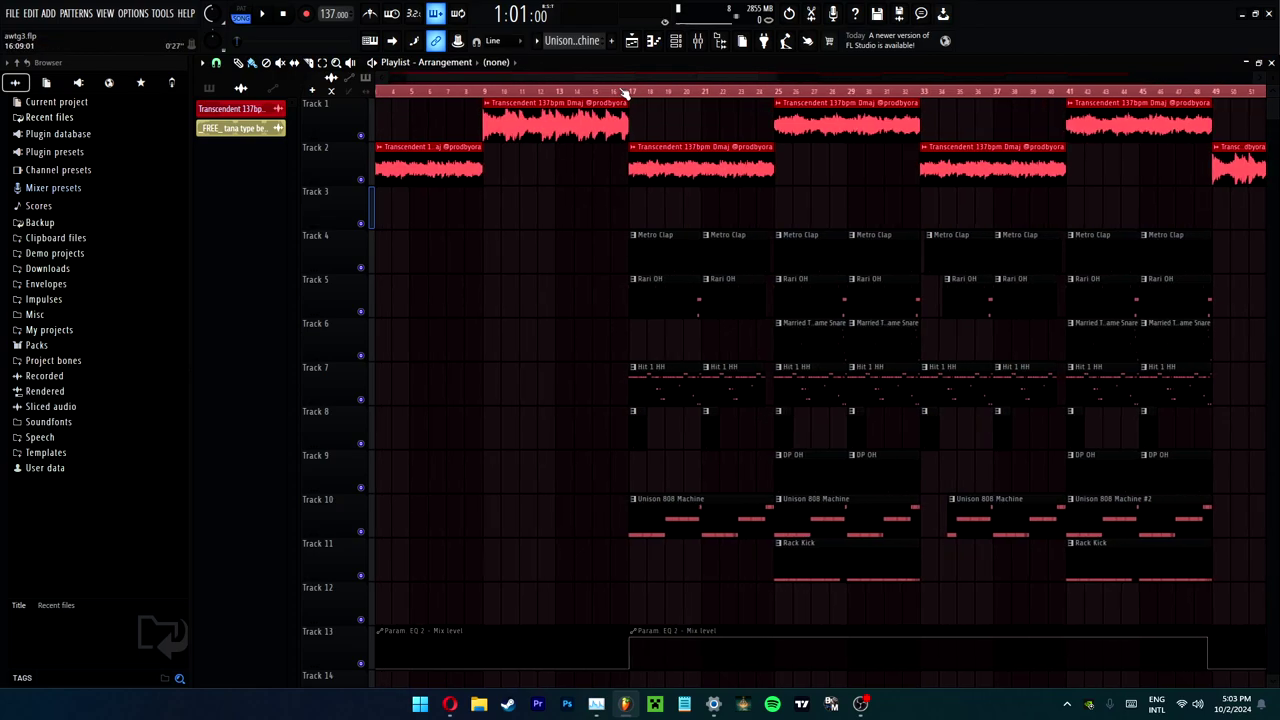
scroll(650, 80, up, 2)
scroll(684, 92, down, 3)
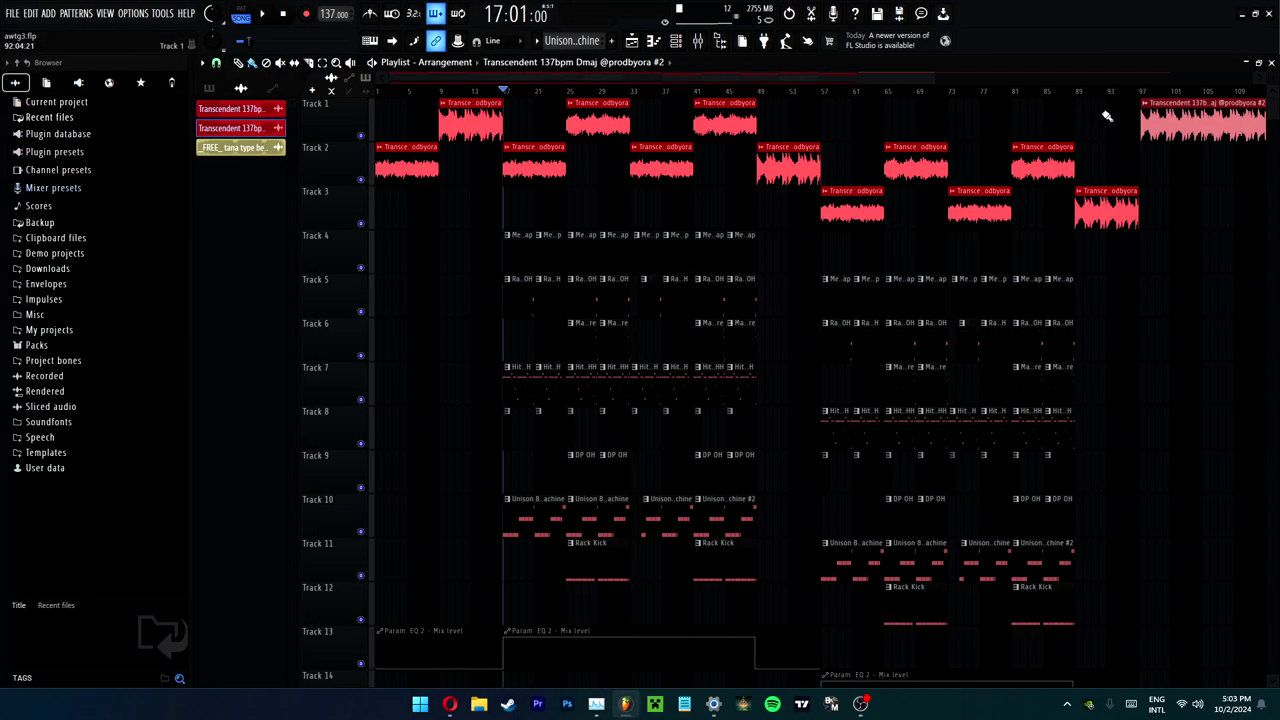
- Mark bars 97 to 112 over the full sample clip on Track 1 and play the sample from bar 97
scroll(1107, 116, up, 5)
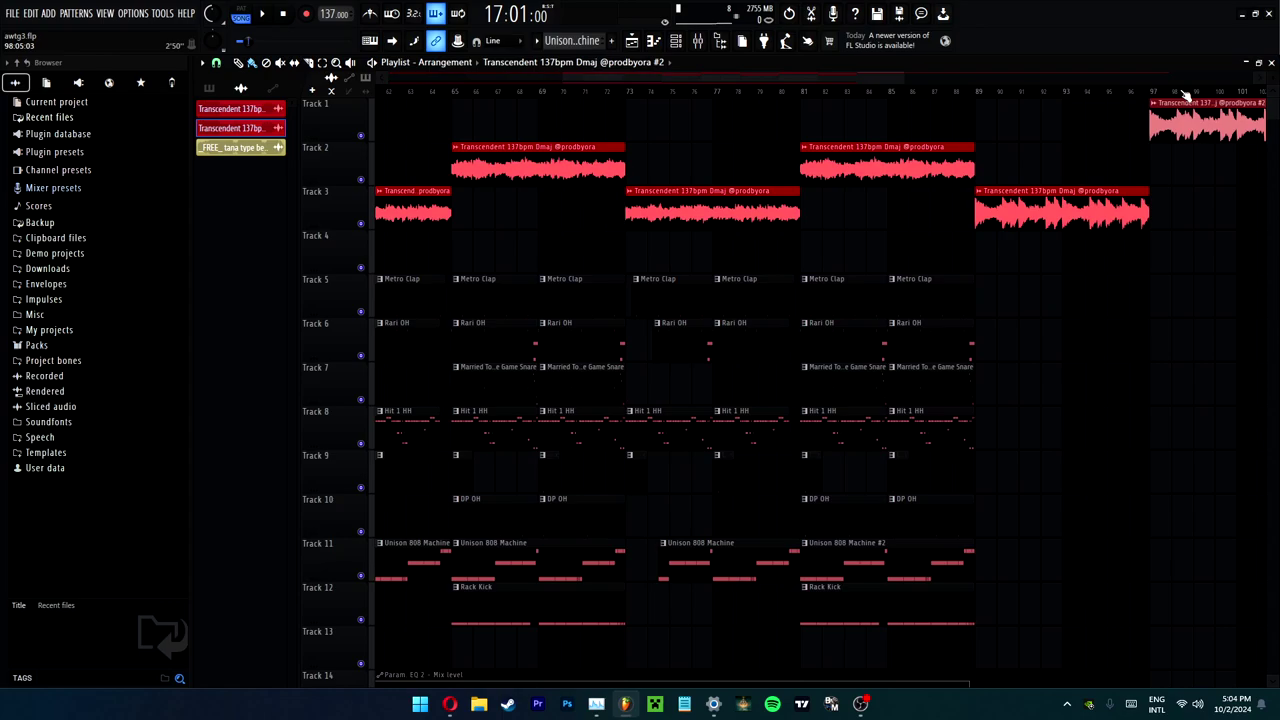
scroll(1185, 93, down, 5)
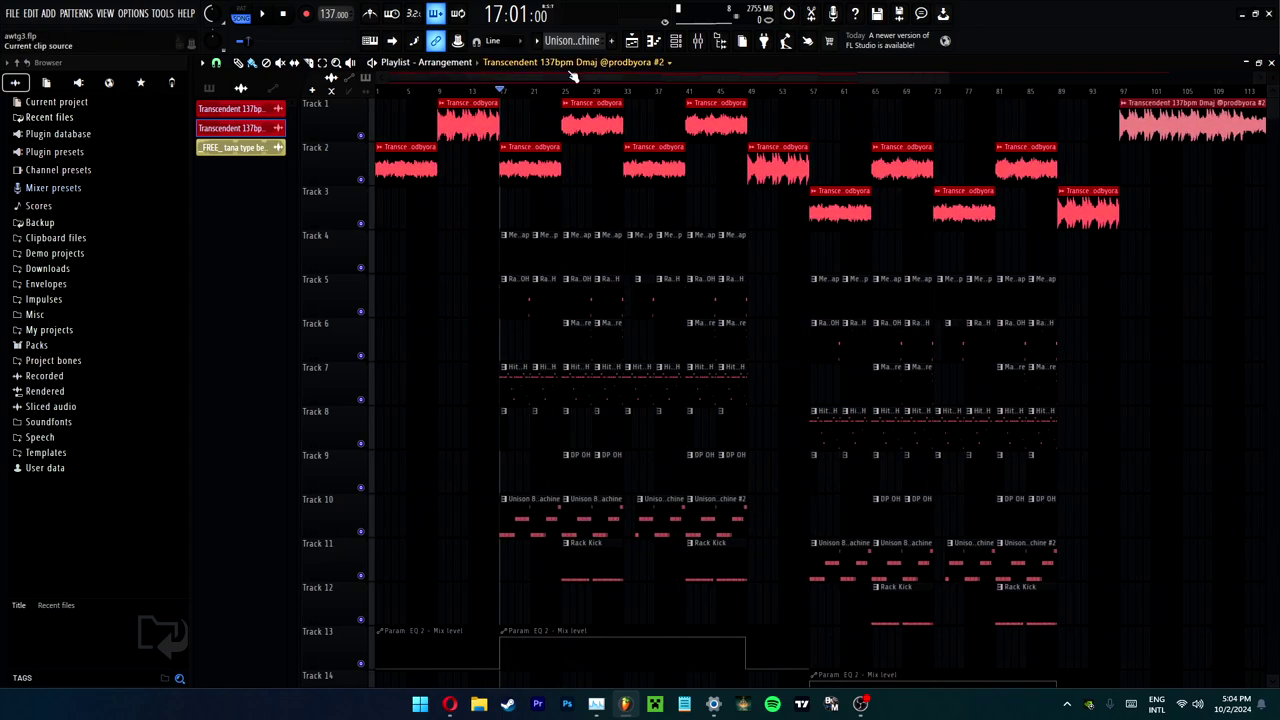
scroll(820, 98, up, 5)
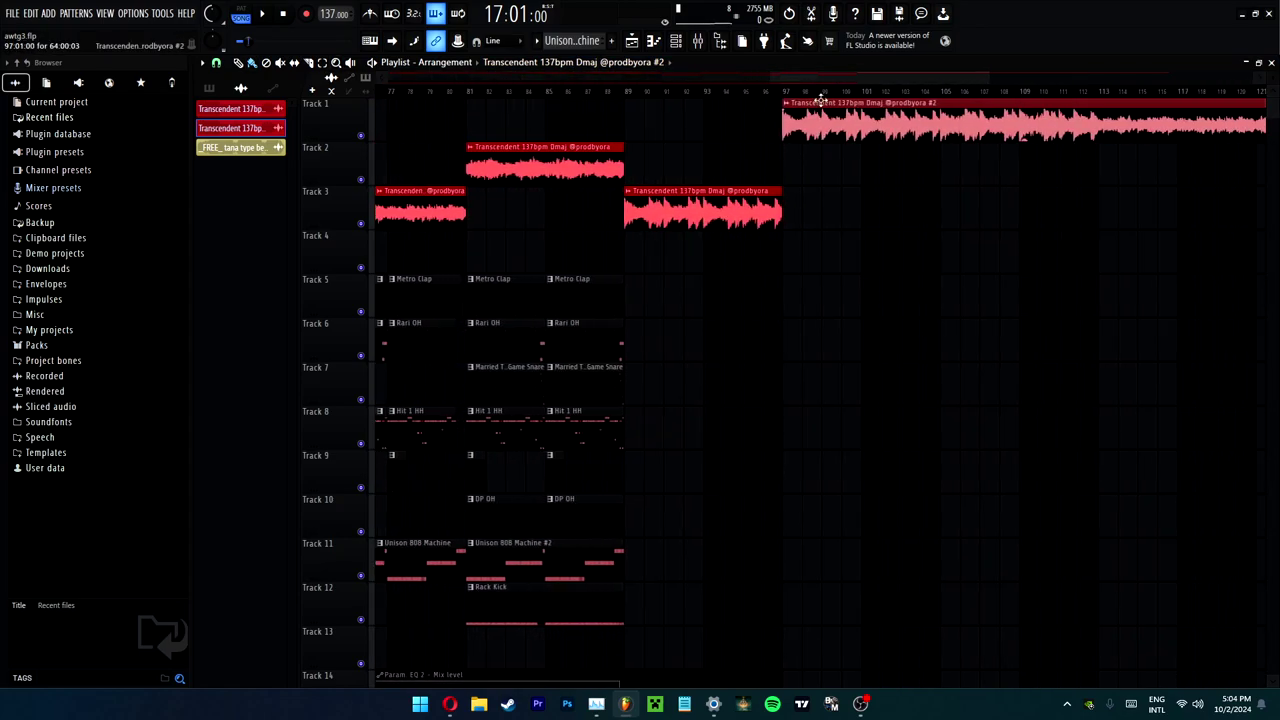
scroll(820, 100, right, 1)
click(725, 91)
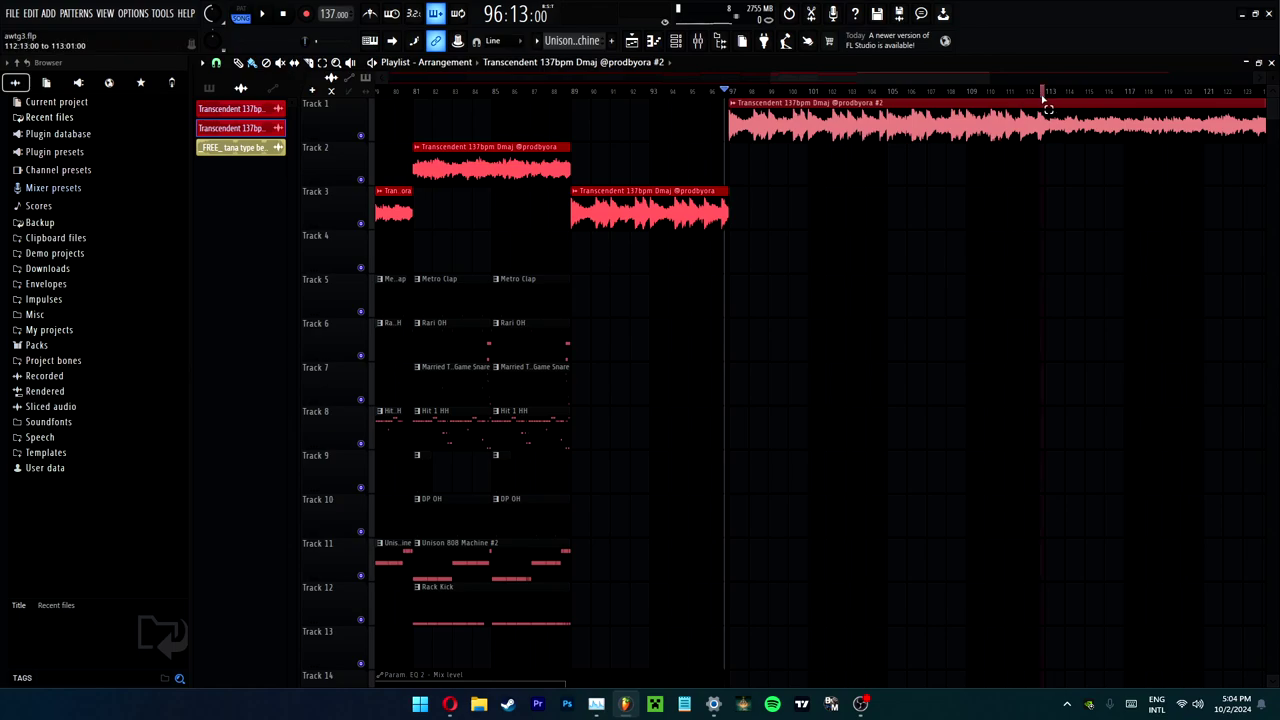
drag(1045, 92, 730, 88)
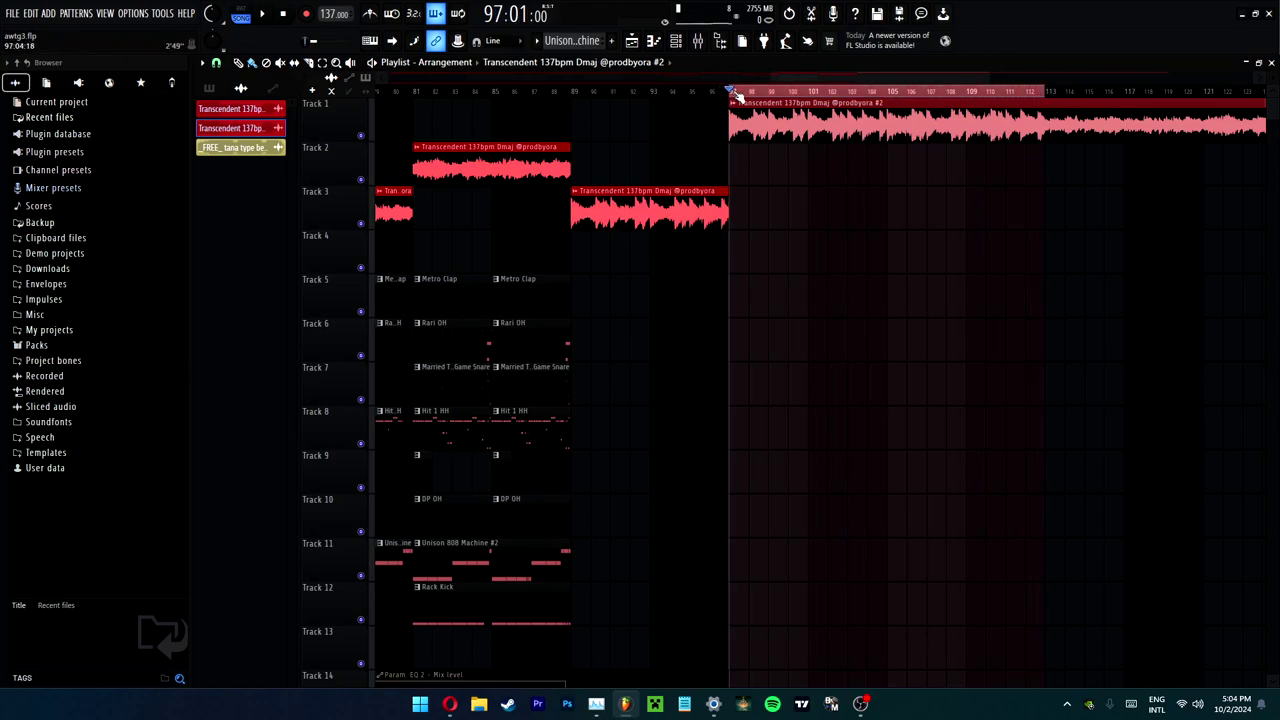
key(ctrl+d)
key(space)
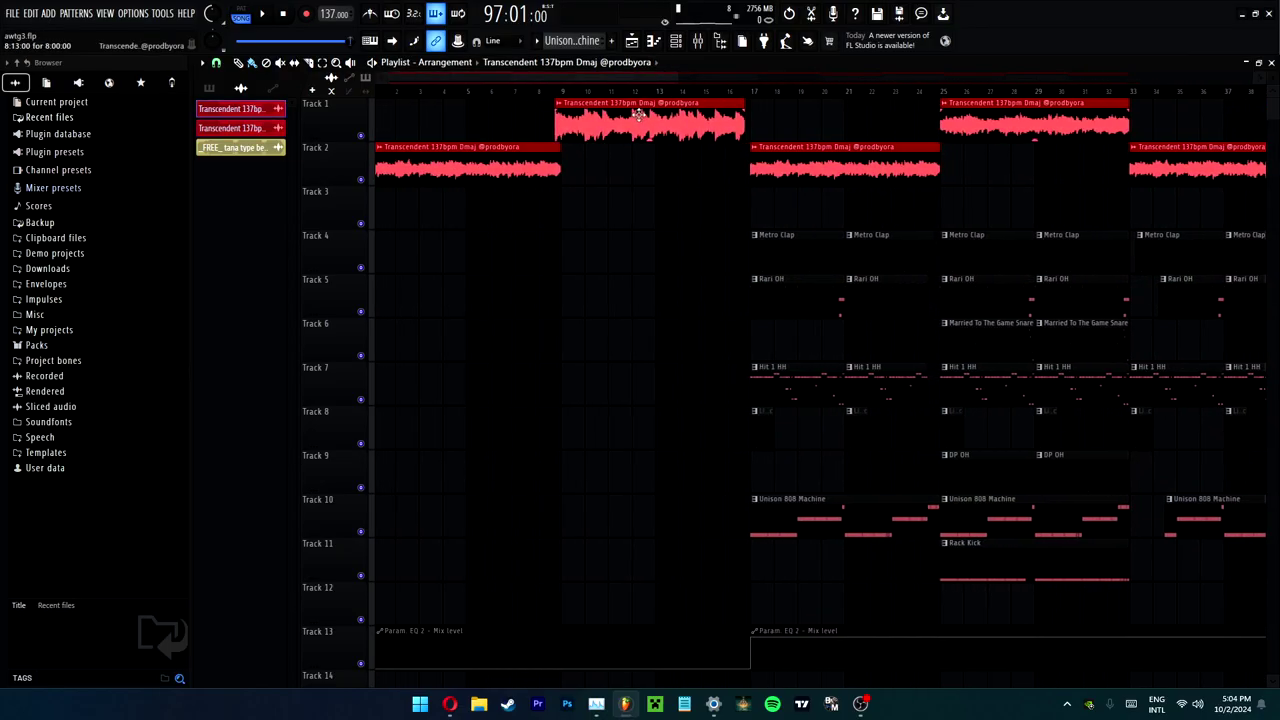
- Examine the low-cut curve in Fruity parametric EQ 2 on the sample's mixer track, then close the plugin and mixer
click(700, 45)
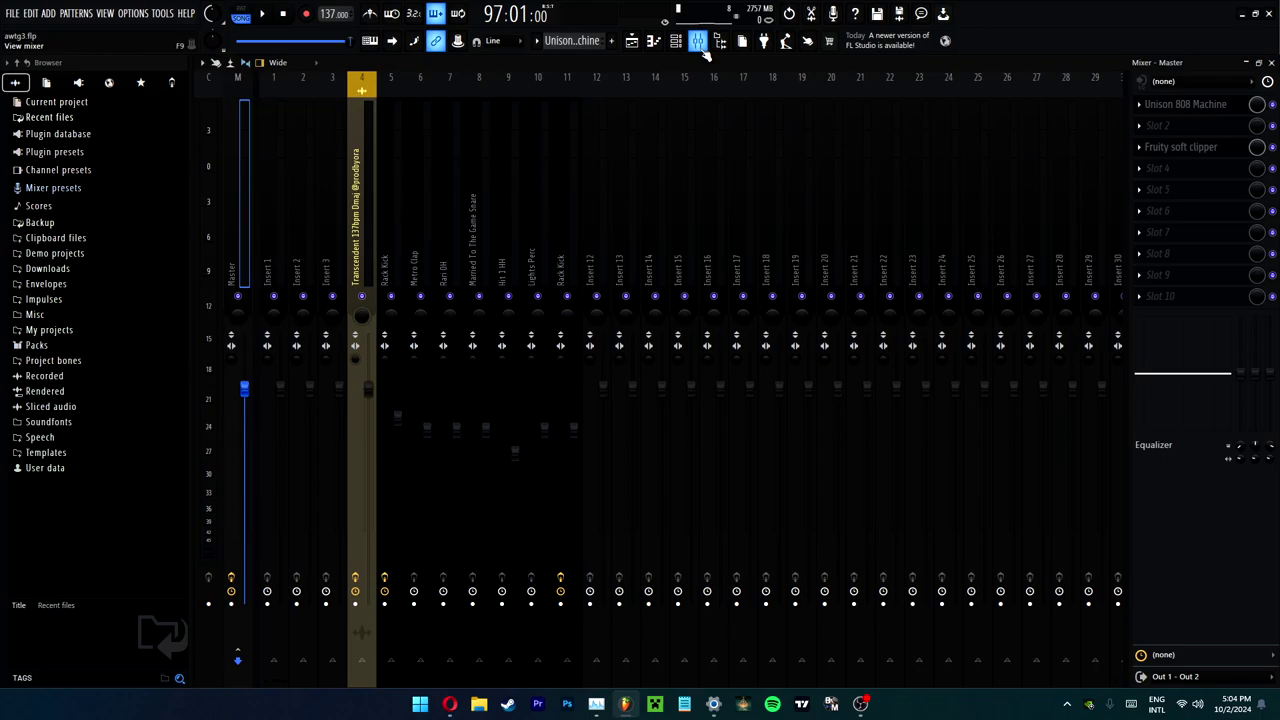
click(362, 224)
click(1180, 150)
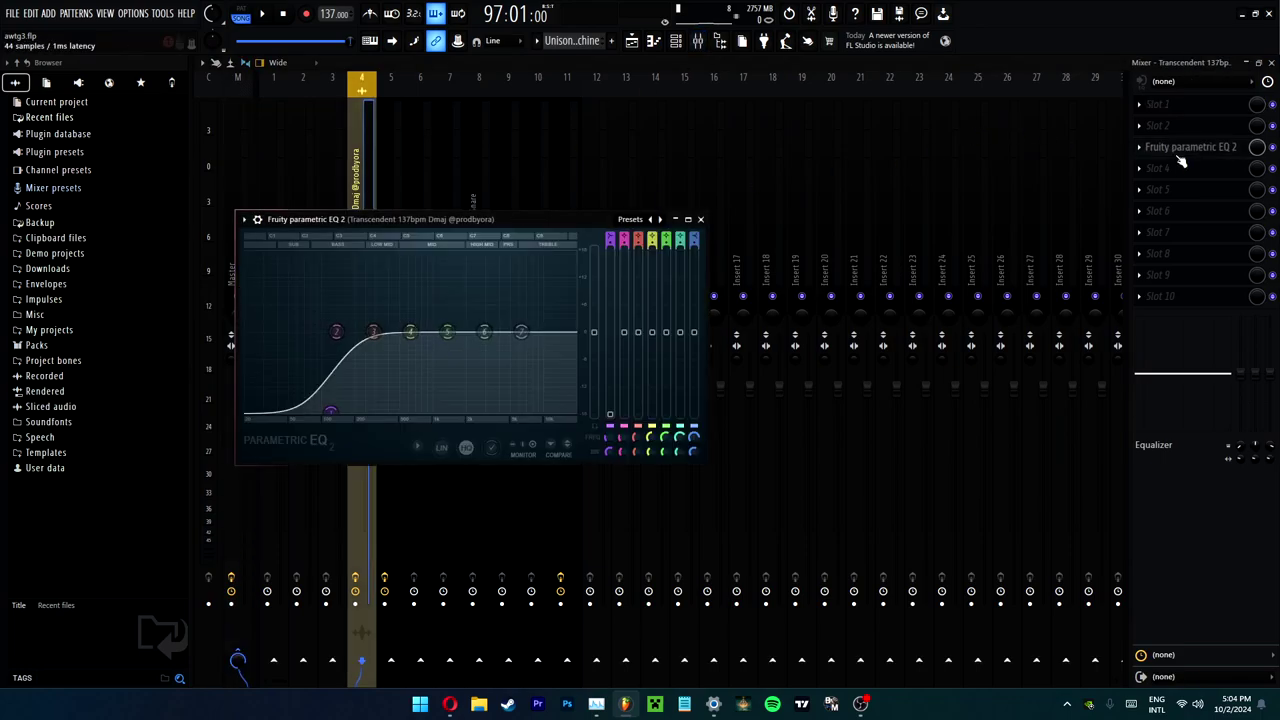
drag(386, 214, 623, 214)
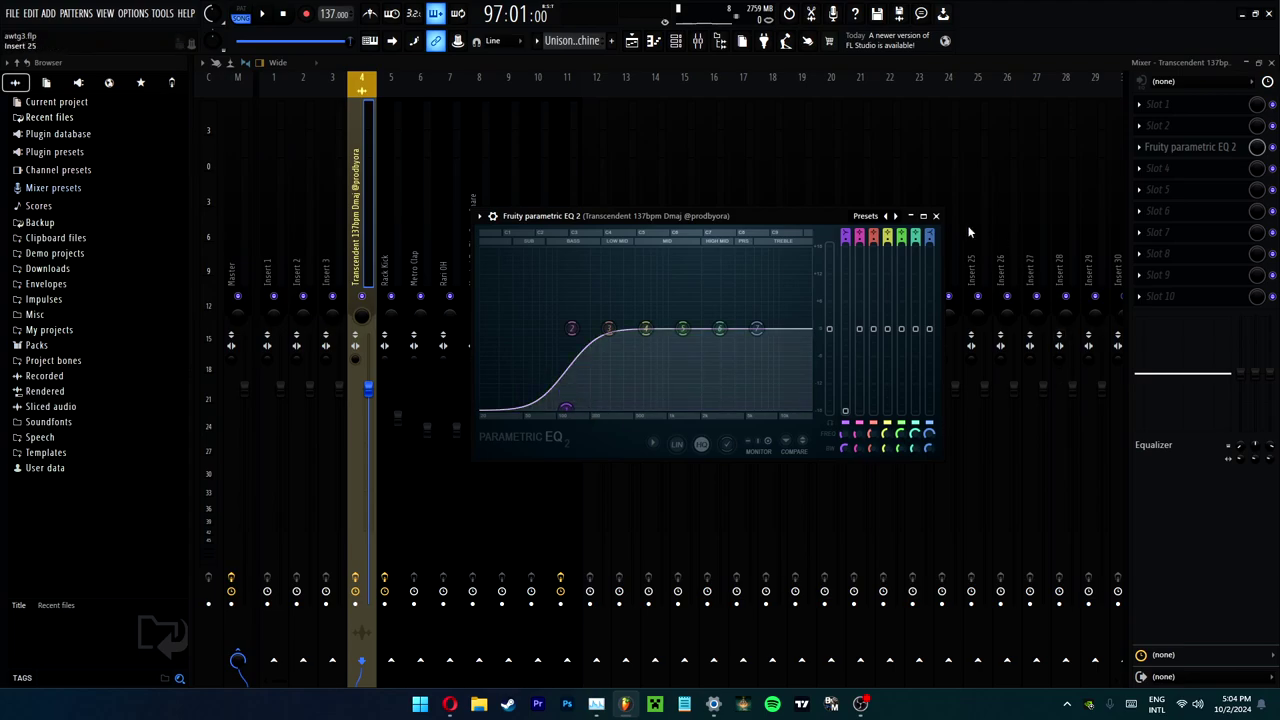
click(937, 216)
click(1272, 63)
- Set the playback position to bar 1 and align the first sample clip on Track 1 to start at bar 9
scroll(771, 380, down, 5)
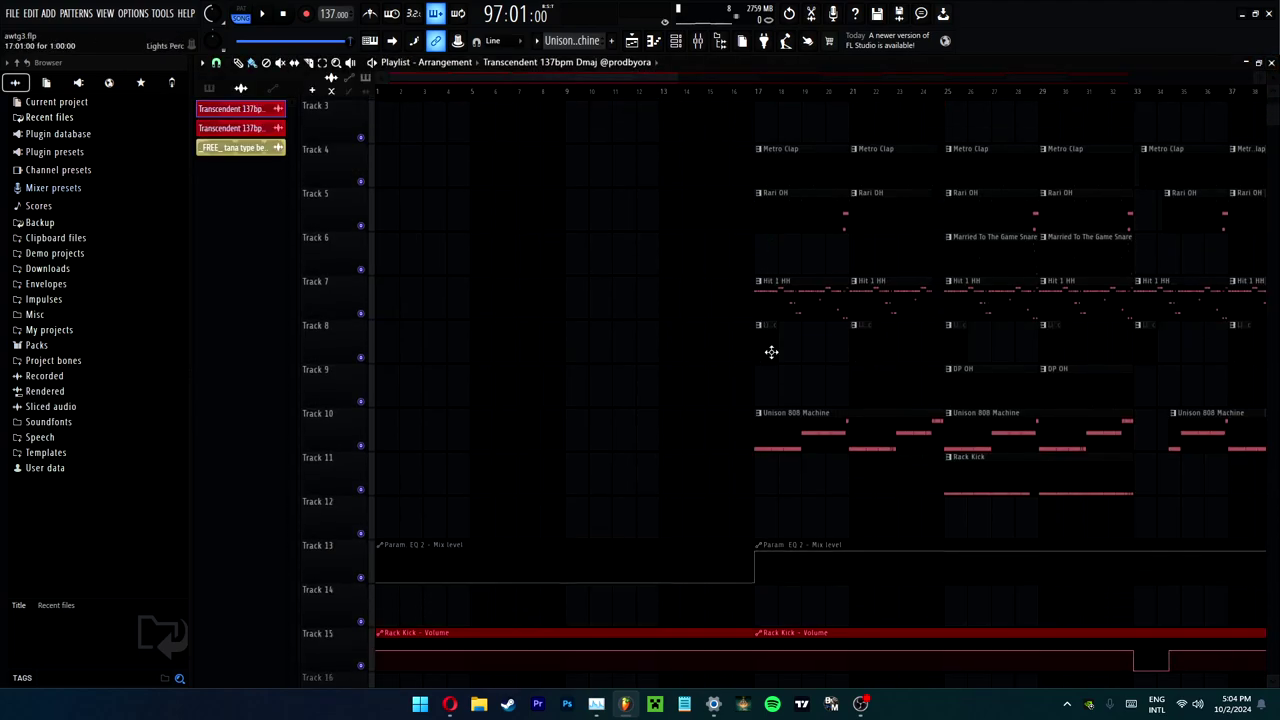
scroll(700, 310, up, 4)
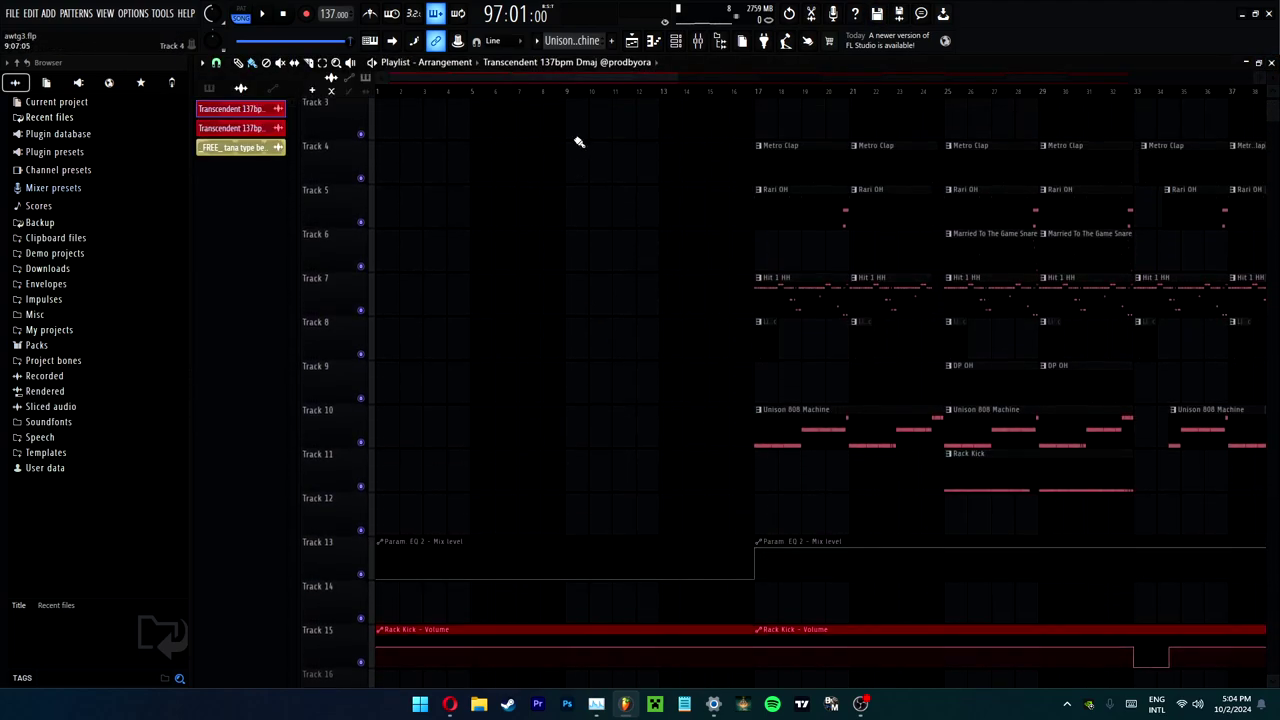
click(379, 90)
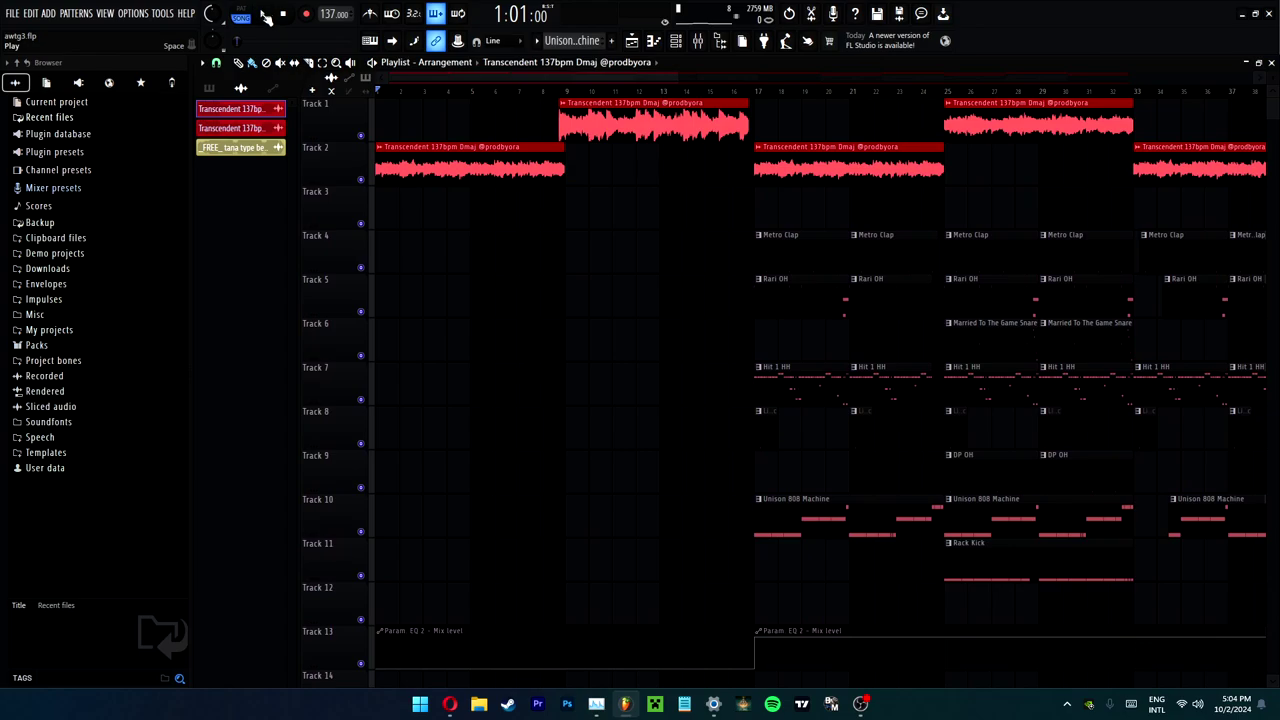
double_click(556, 154)
key(Escape)
drag(620, 124, 626, 124)
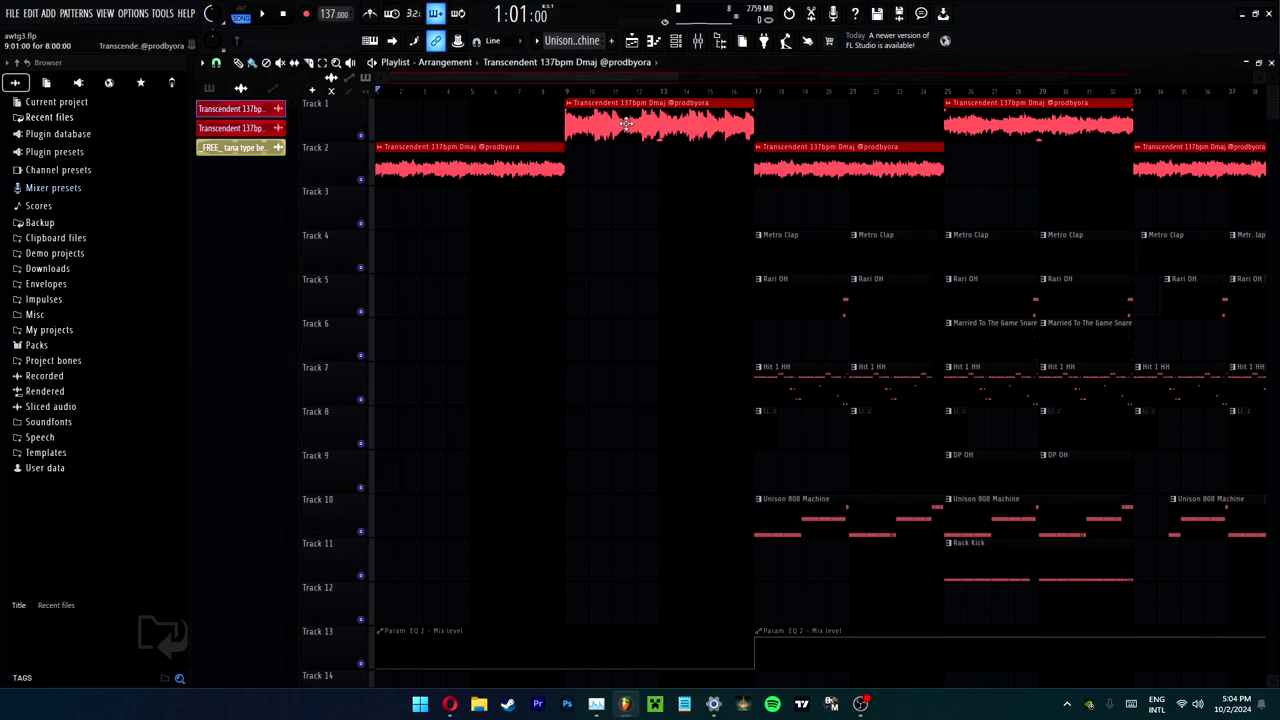
double_click(634, 120)
click(672, 229)
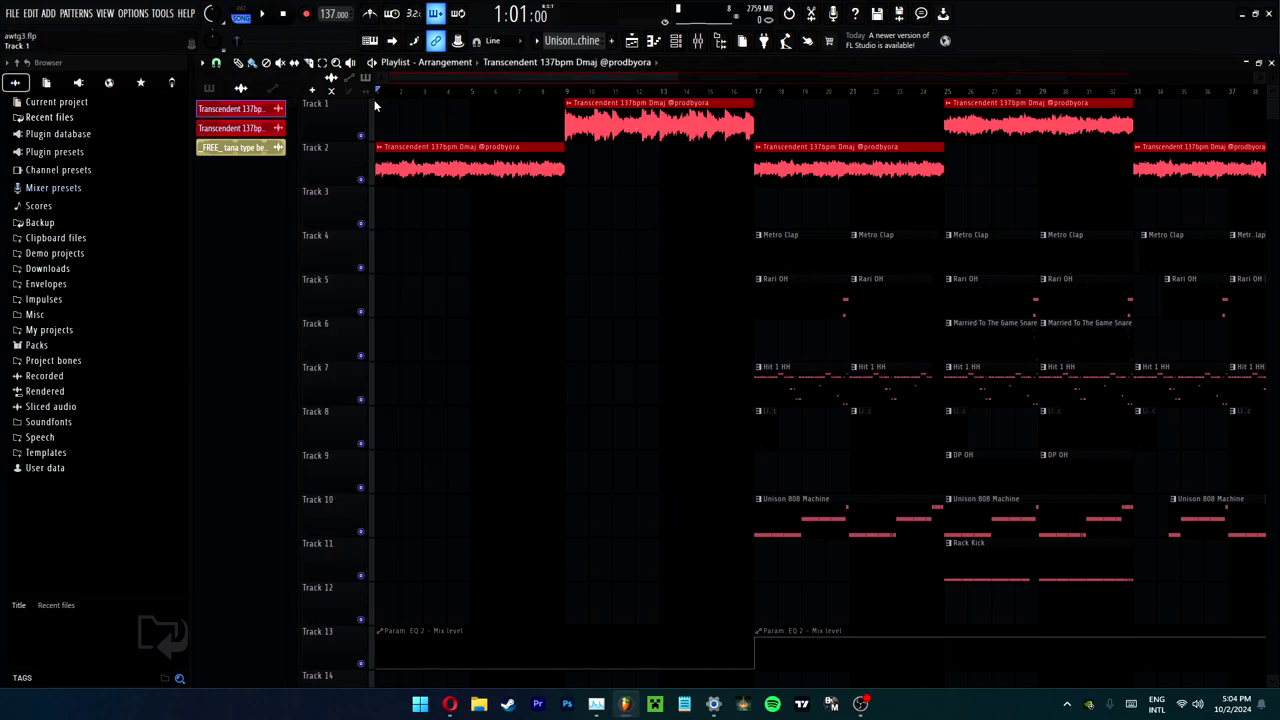
- Examine the EQ 2 mix level automation on Track 13 and the matching EQ slot on the sample's mixer track
scroll(709, 274, down, 4)
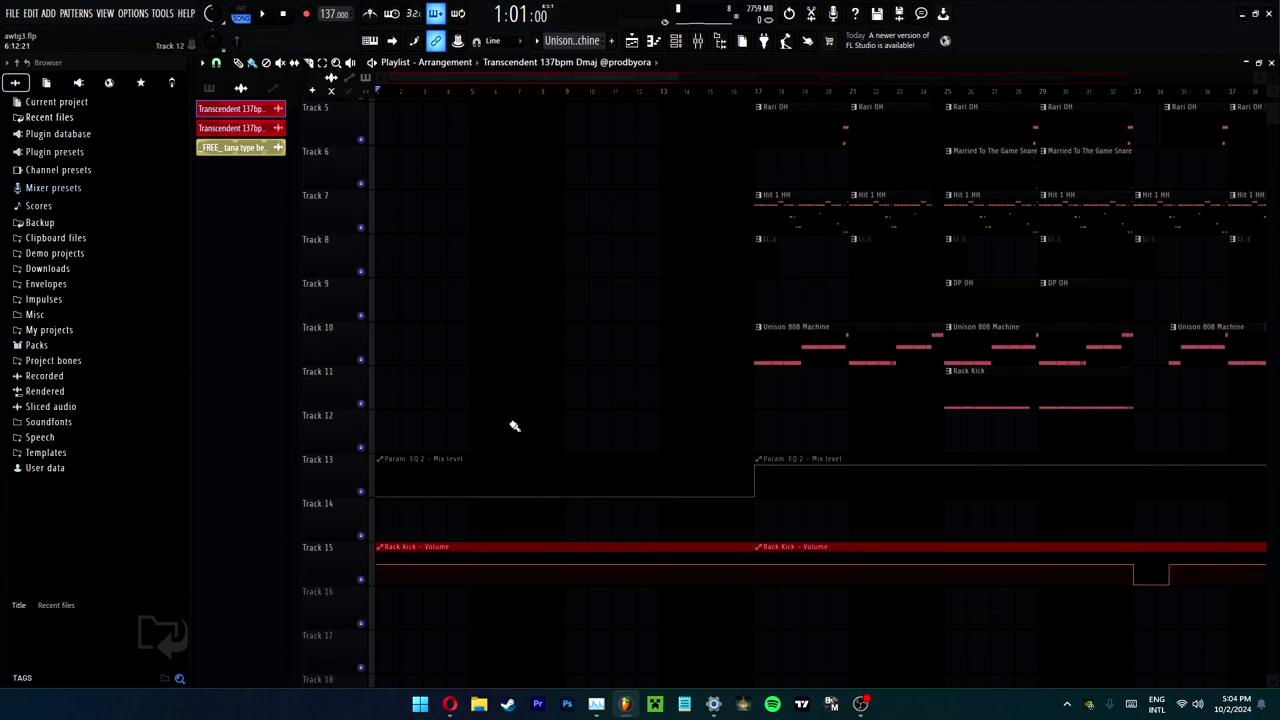
scroll(633, 272, up, 4)
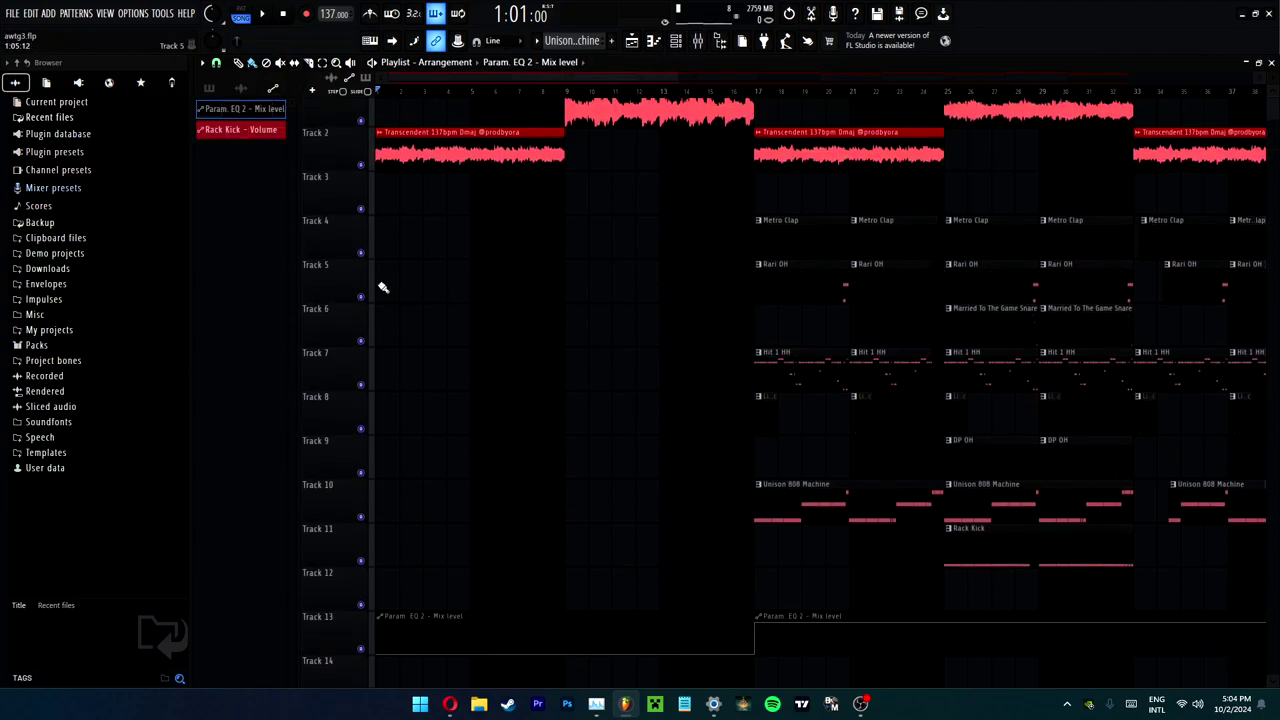
scroll(791, 331, down, 4)
click(698, 40)
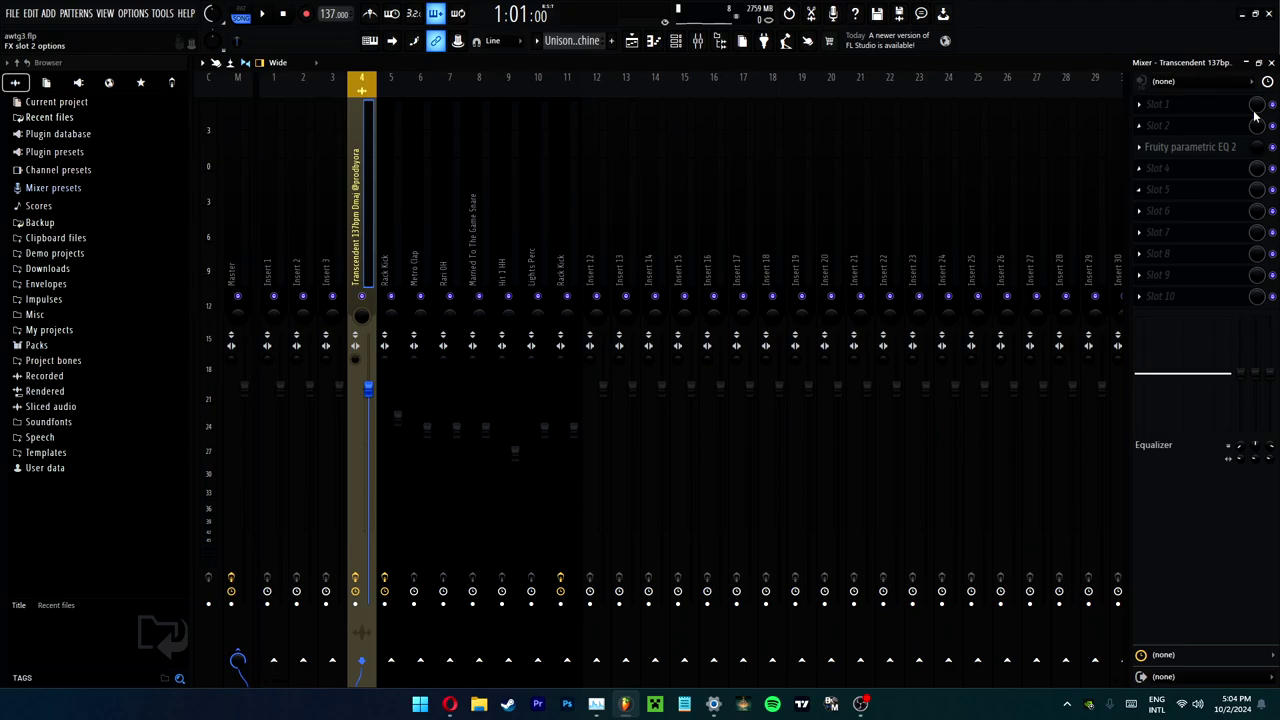
click(698, 40)
scroll(651, 109, up, 4)
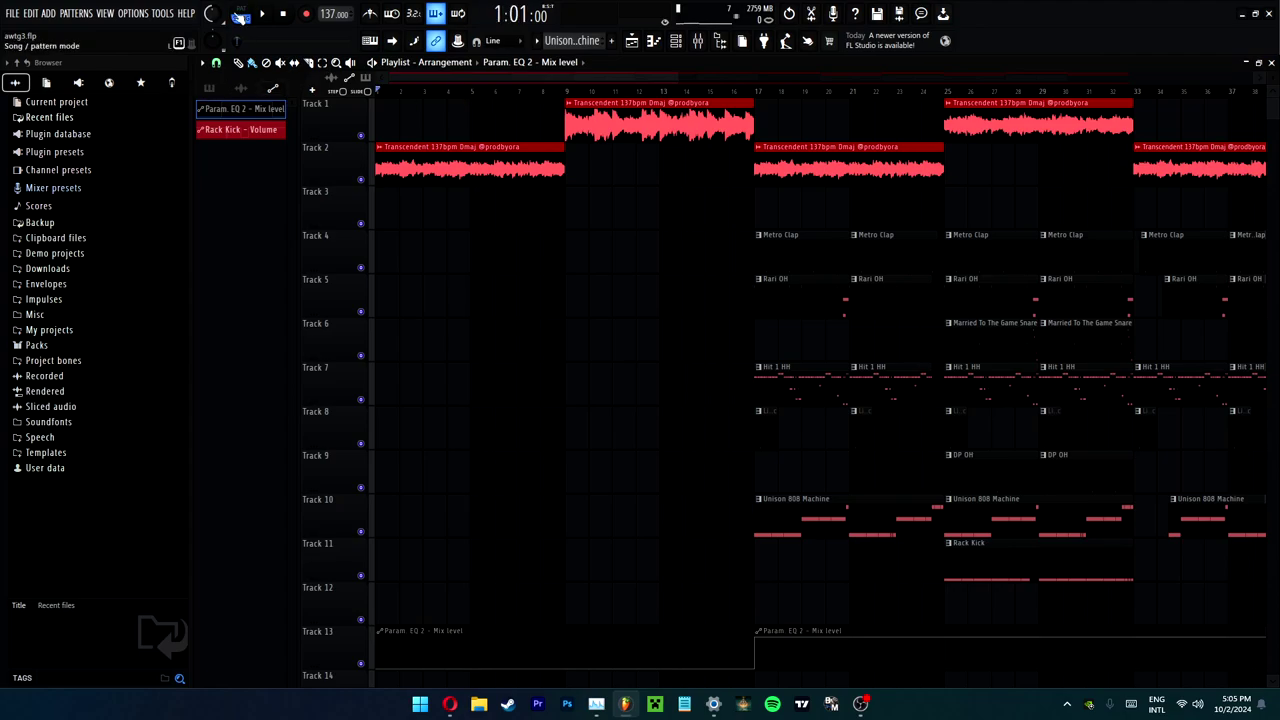
- Examine the notes of the Metro Clap and Rari OH patterns in the piano roll, then return to the playlist
scroll(608, 82, right, 1)
double_click(800, 245)
scroll(483, 94, down, 2)
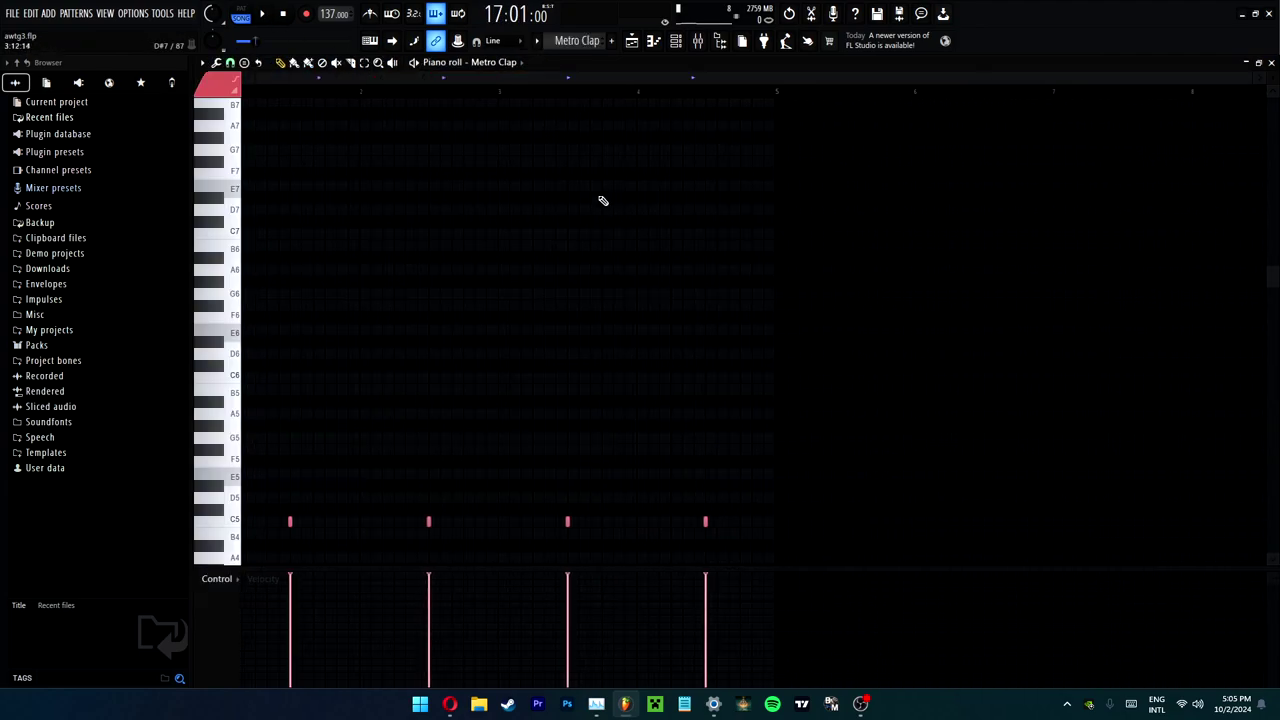
scroll(603, 200, down, 3)
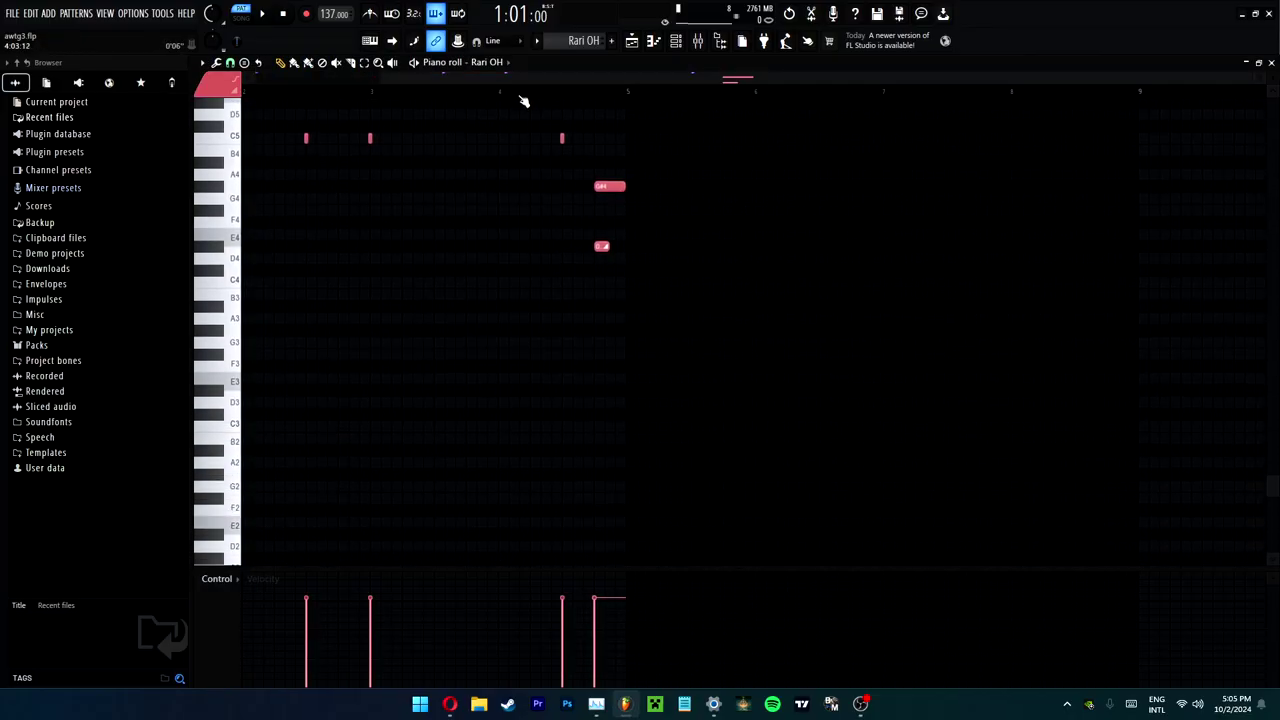
key(F5)
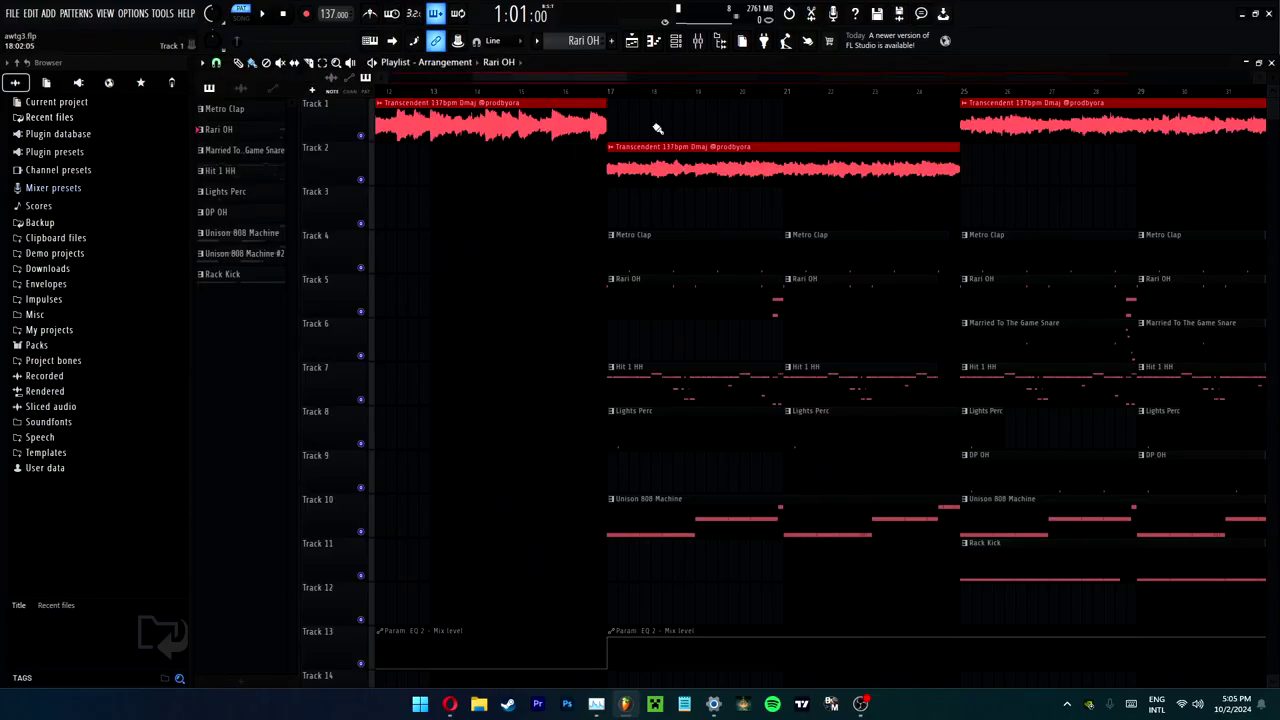
- Play the Rari OH pattern from bar 17 and lengthen its D#4 note to the end of the pattern's fourth bar
double_click(640, 156)
click(668, 229)
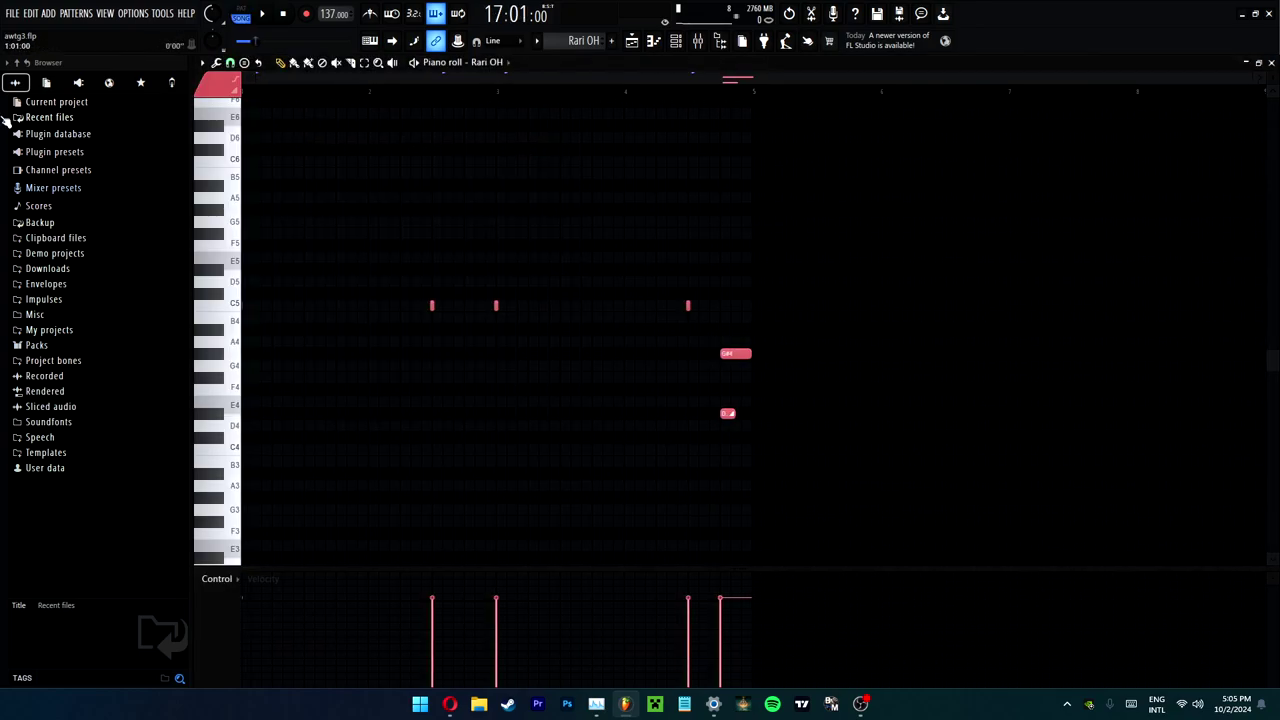
key(space)
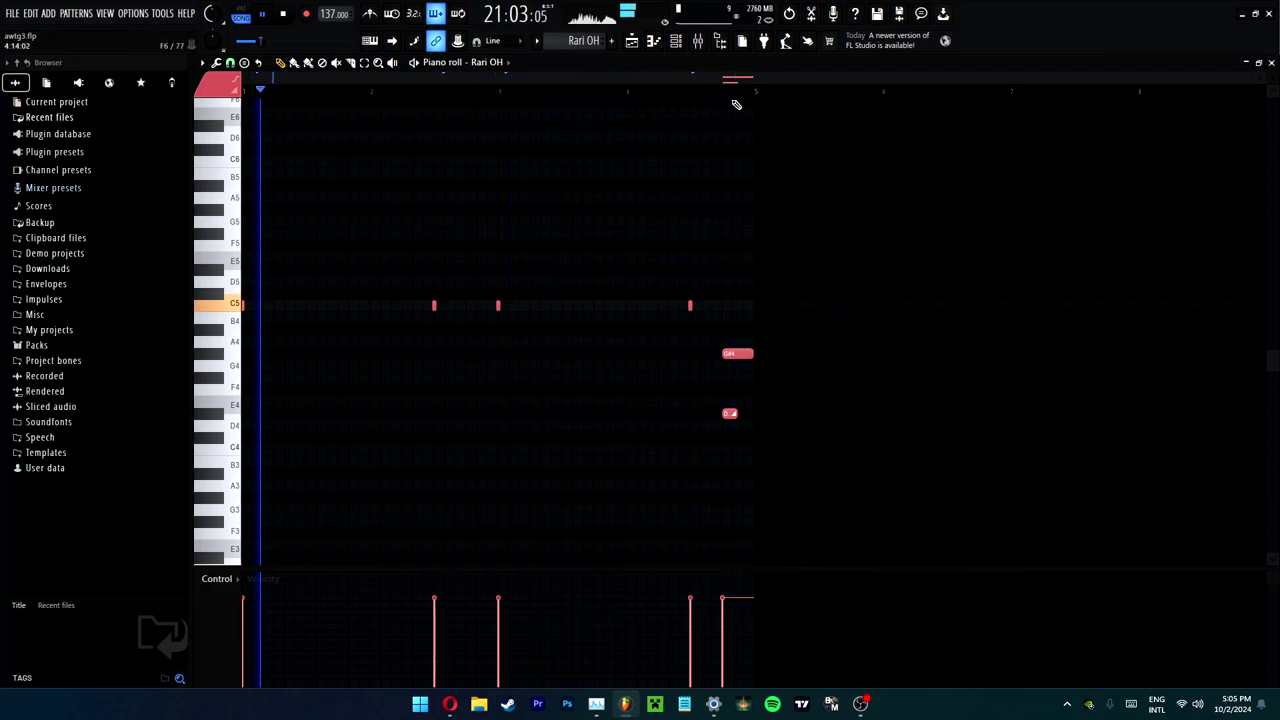
scroll(737, 98, up, 3)
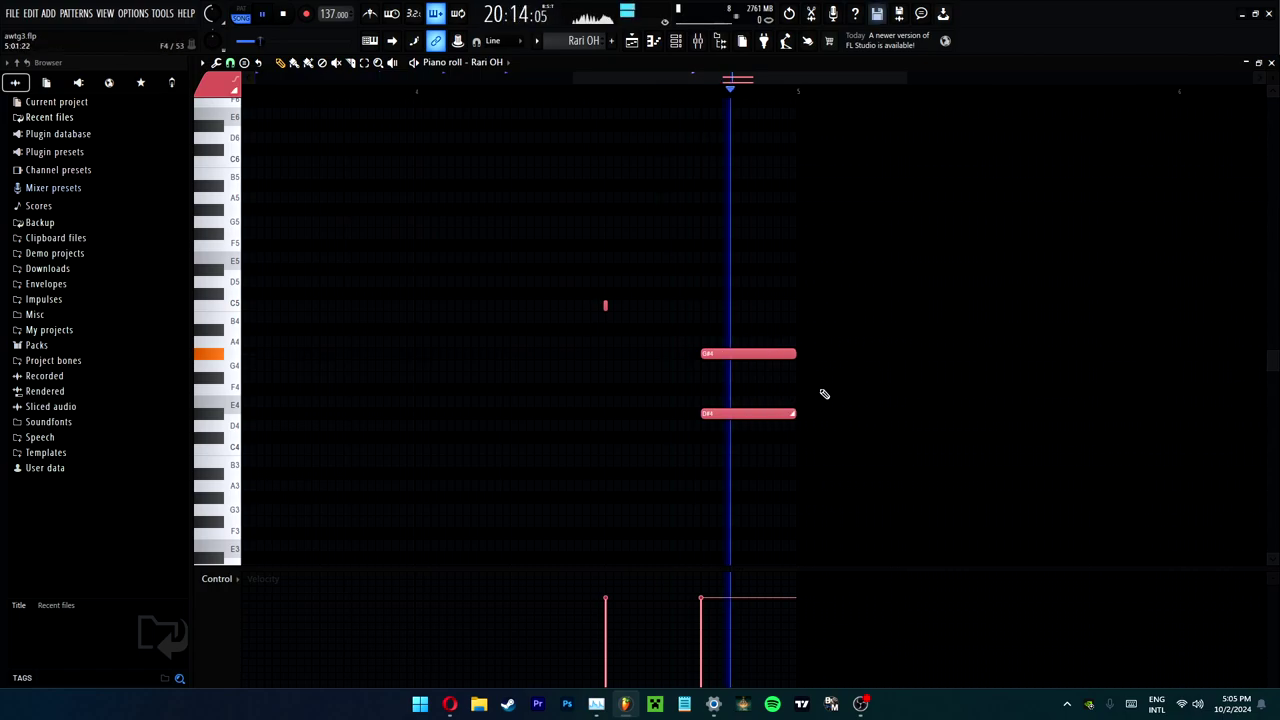
key(F5)
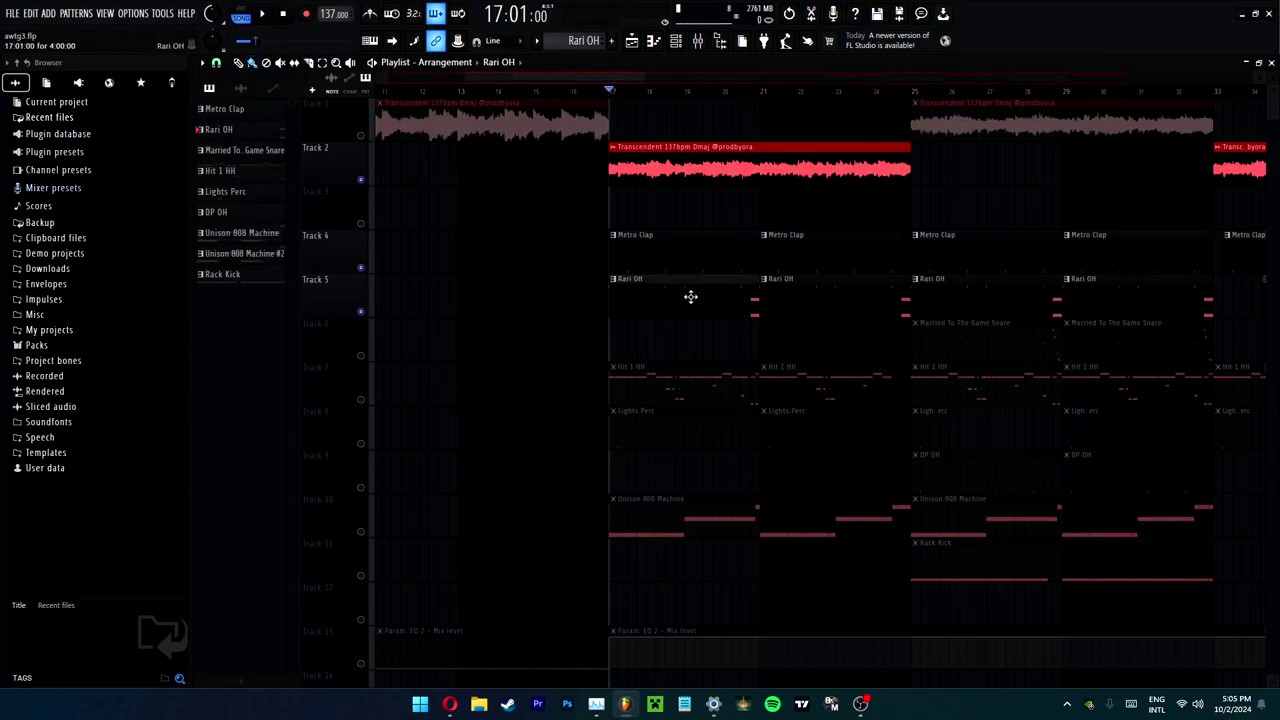
key(F7)
drag(533, 431, 533, 431)
scroll(578, 84, down, 3)
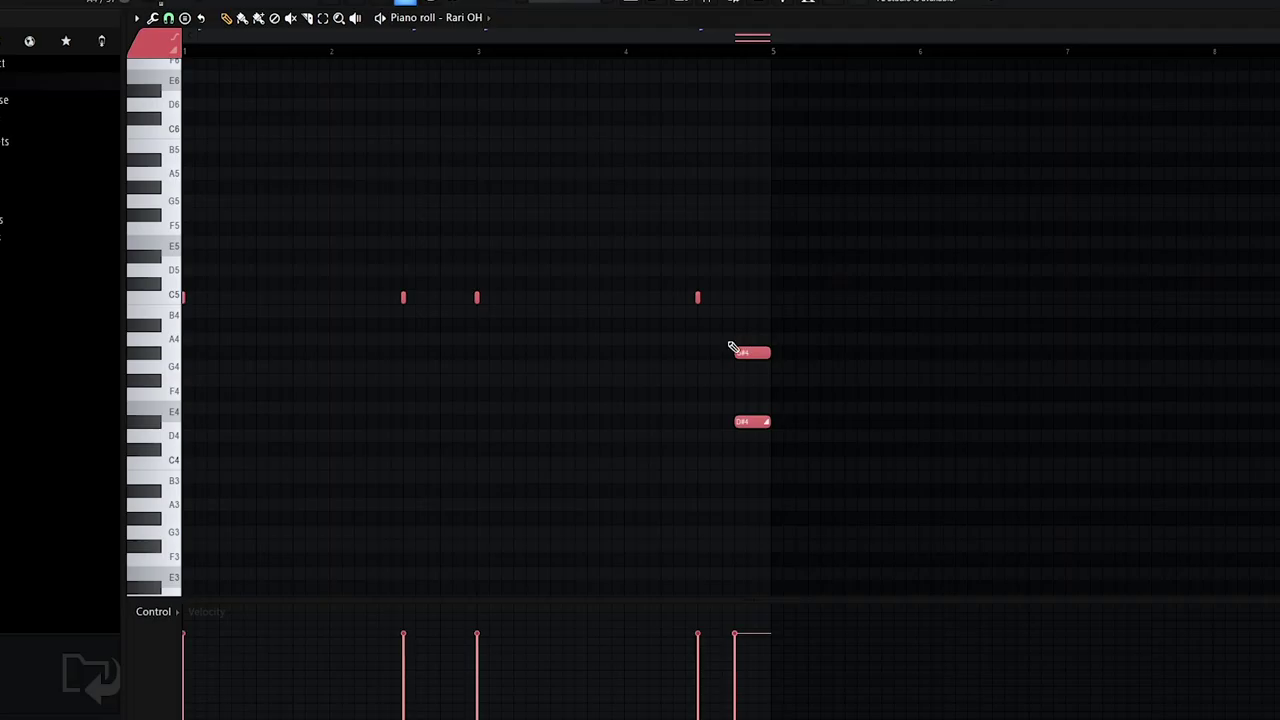
- Examine the Hit 1 HH pattern in the piano roll, highlighting its first-half and second-half notes, and play it
key(F7)
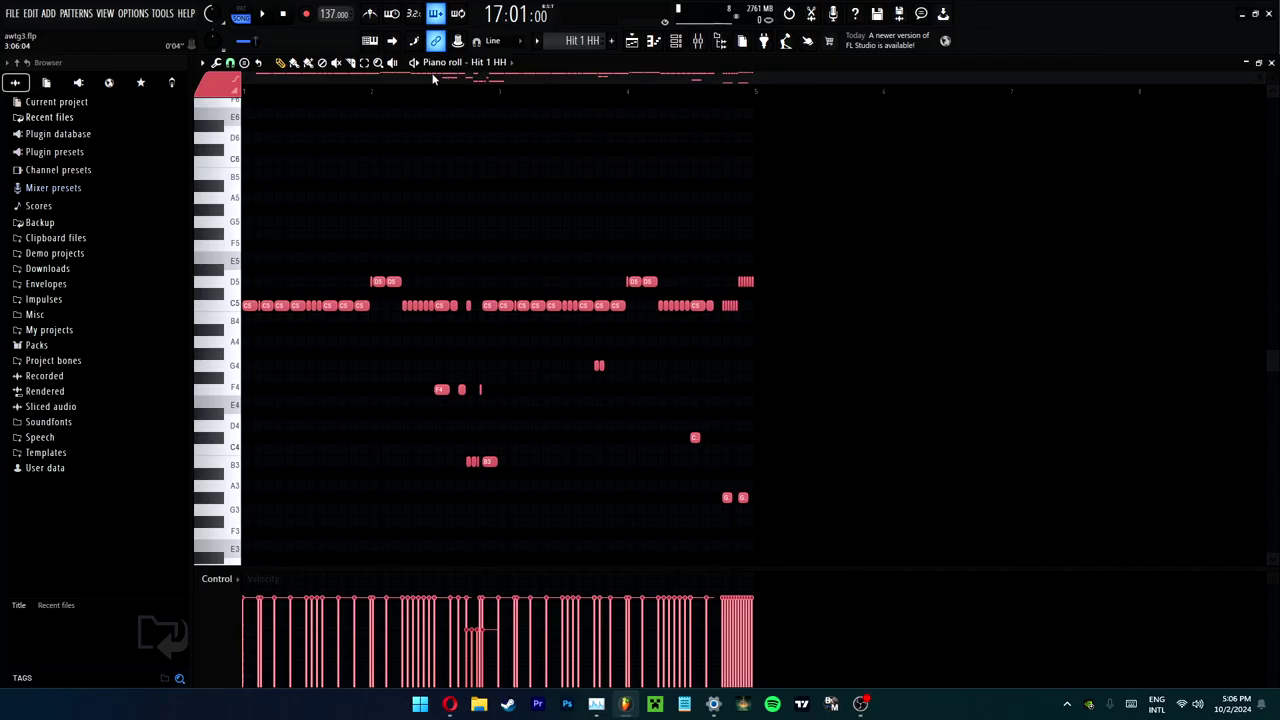
drag(473, 81, 600, 81)
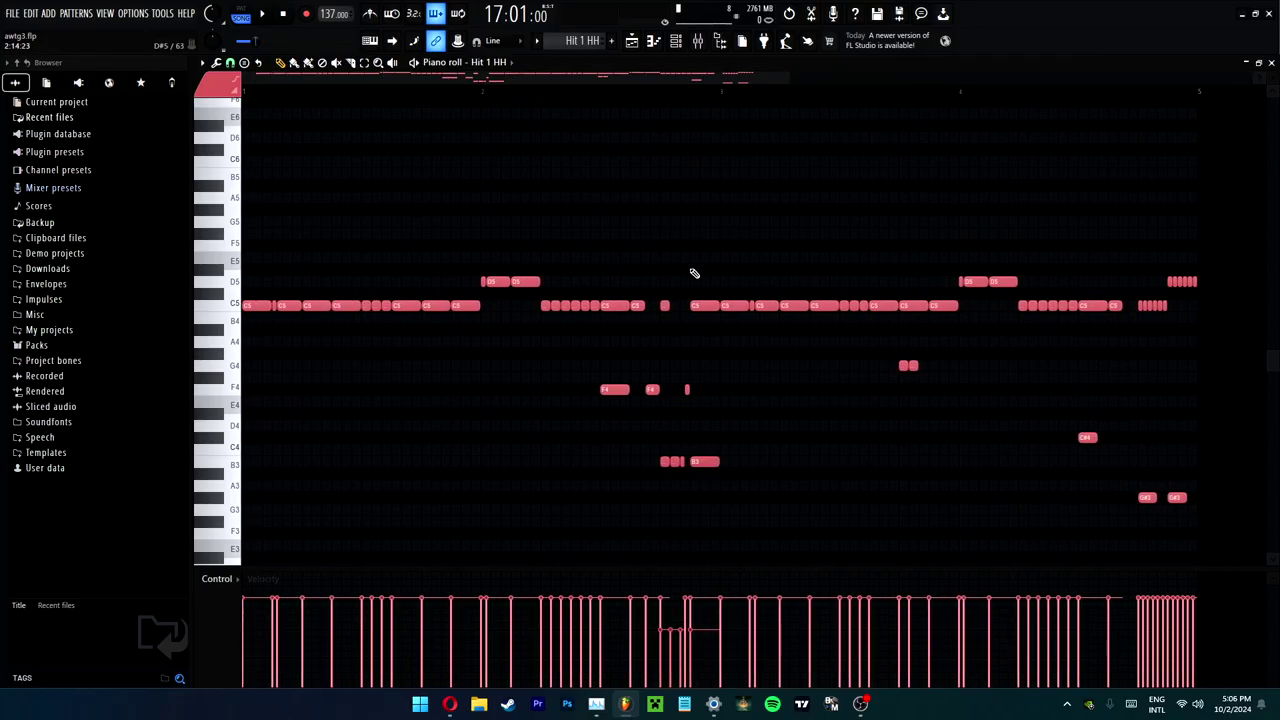
drag(706, 253, 190, 514)
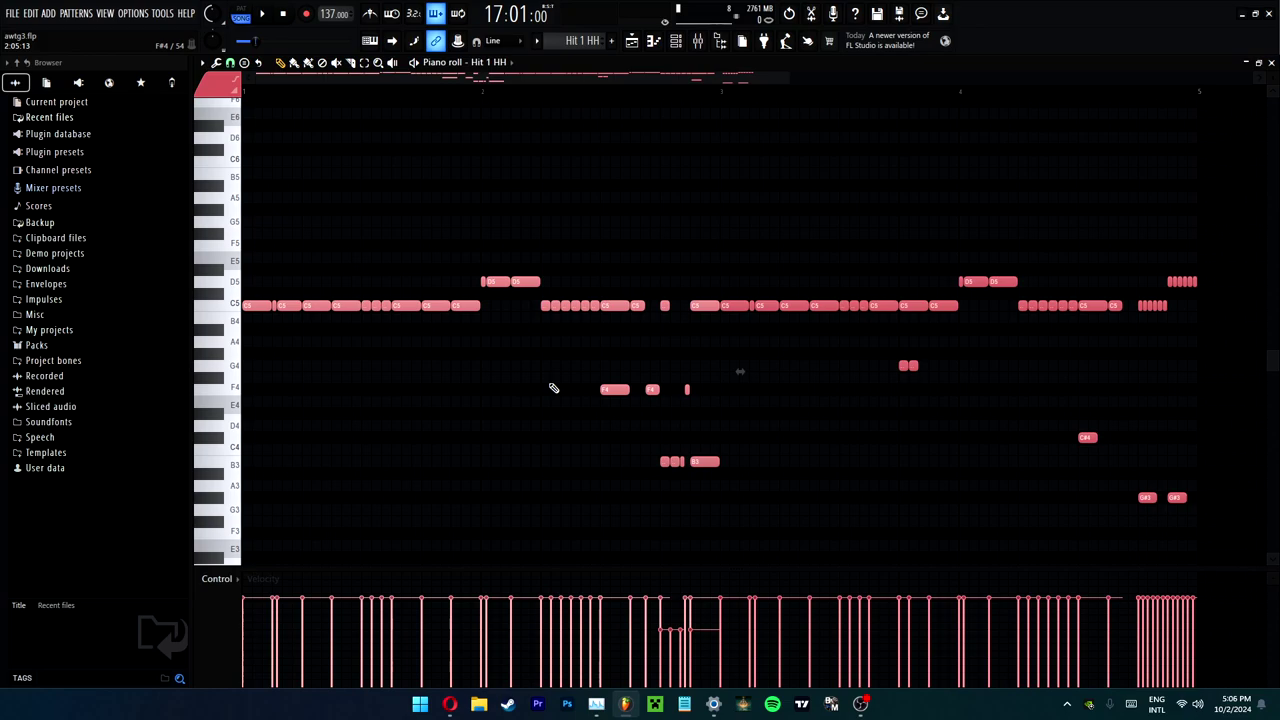
drag(705, 266, 245, 560)
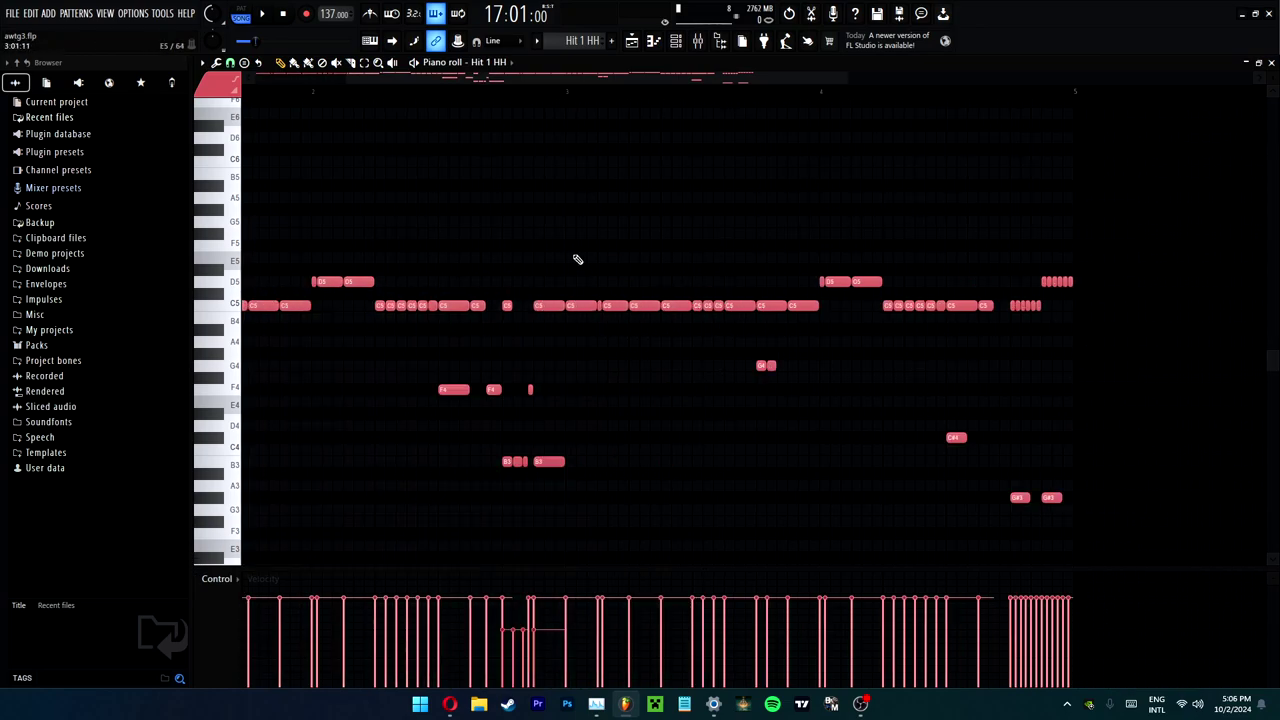
drag(577, 229, 1140, 530)
key(space)
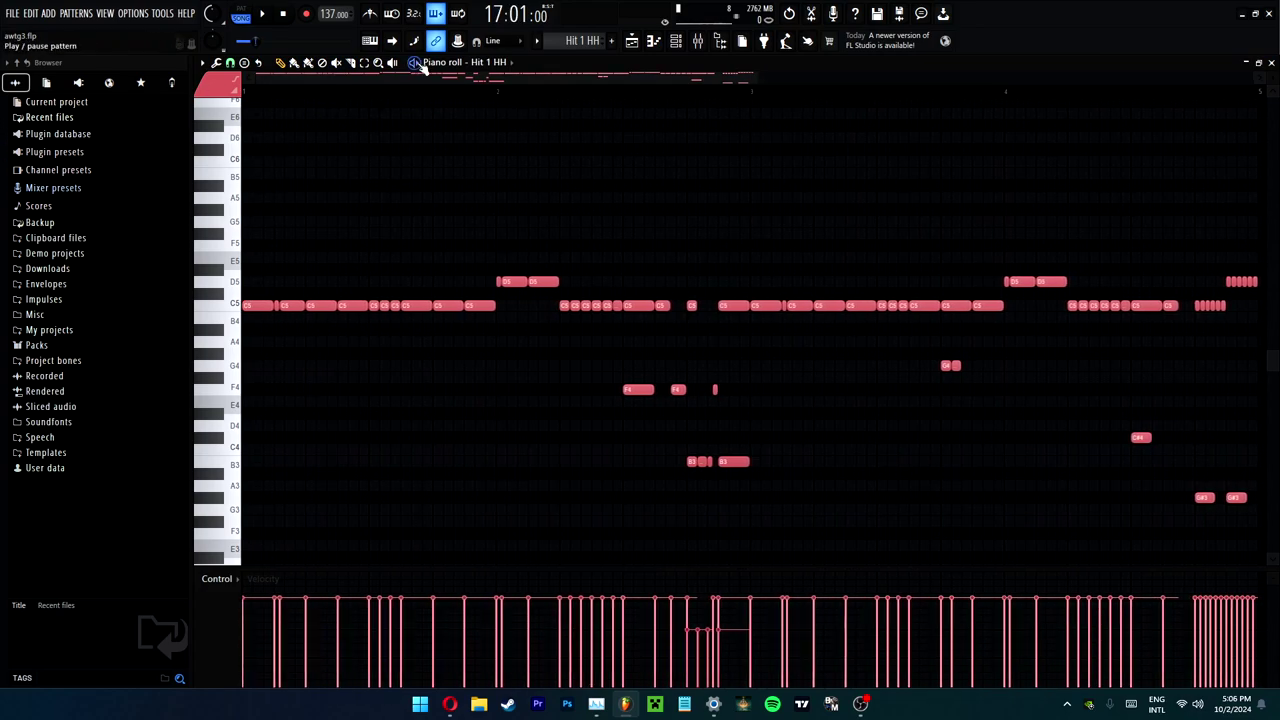
- Play the Hit 1 HH pattern along with the unmuted tracks, then return to the playlist and stop playback
key(F5)
key(F5)
scroll(462, 86, down, 3)
key(space)
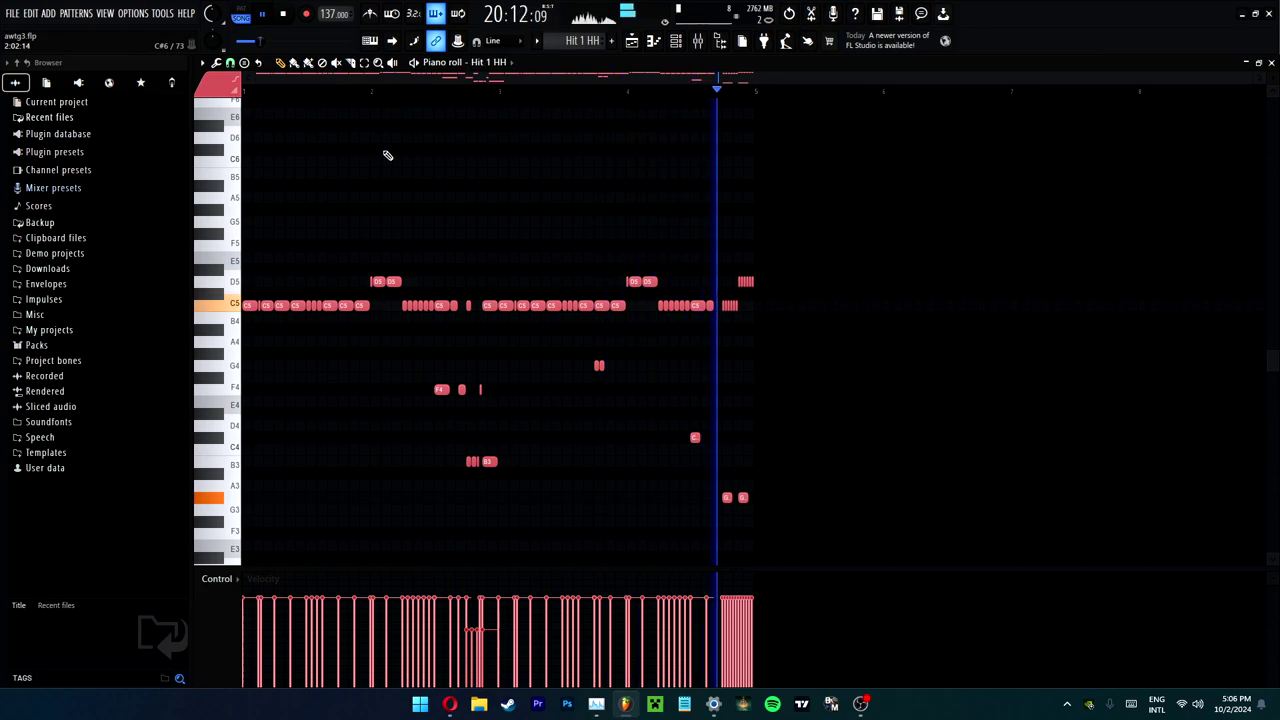
click(1271, 62)
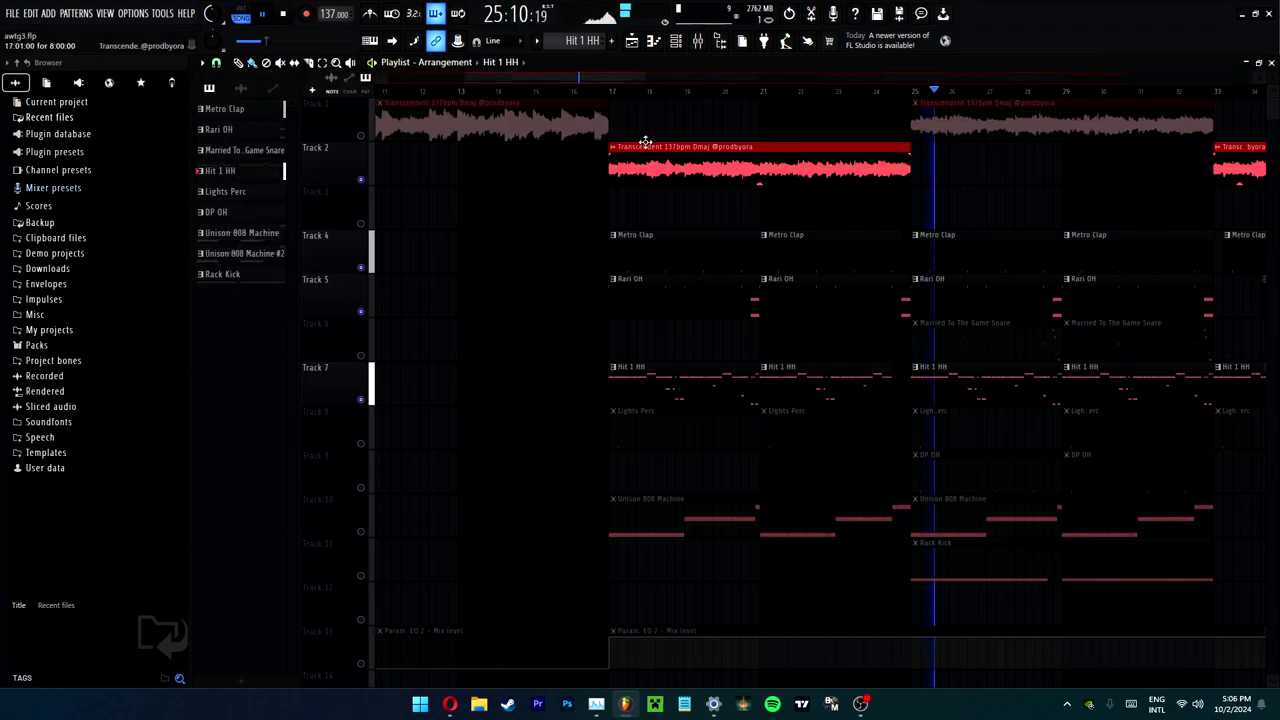
key(space)
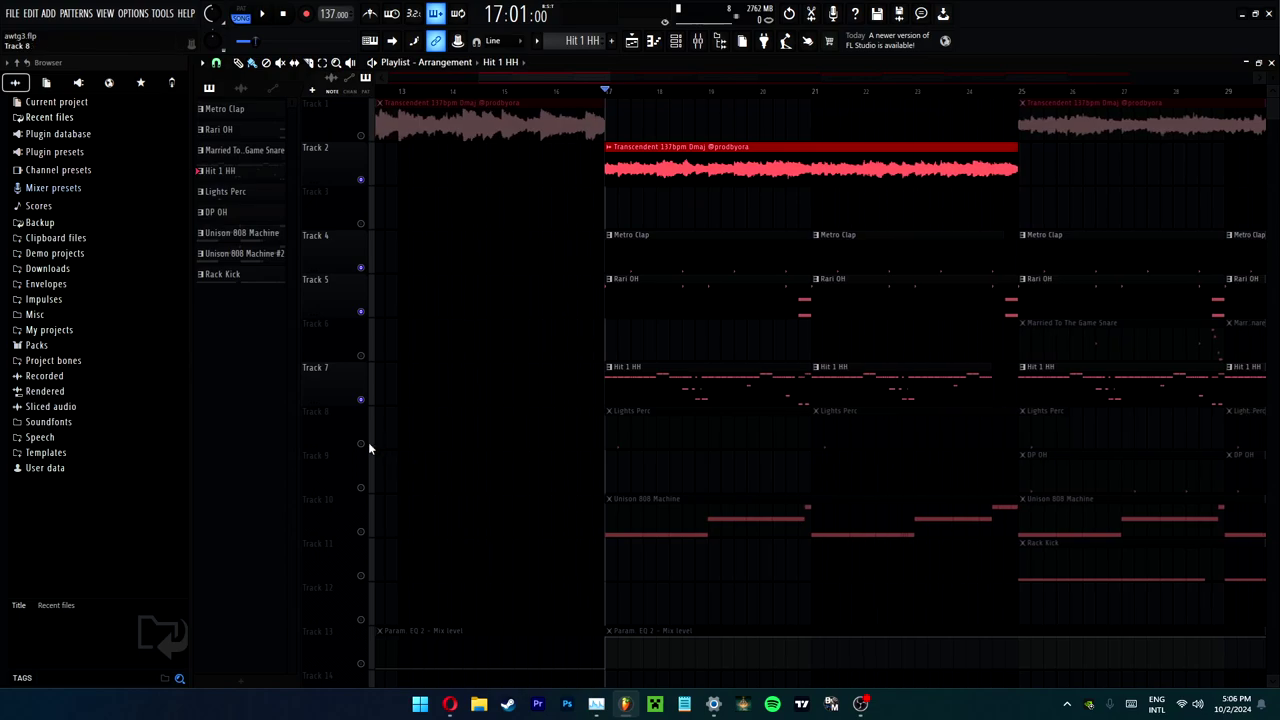
- Unmute Track 8 and open the Lights Perc pattern to examine its notes and sampler settings
double_click(632, 437)
click(478, 62)
mouse_move(469, 181)
mouse_down()
mouse_move(503, 183)
mouse_move(492, 188)
mouse_up()
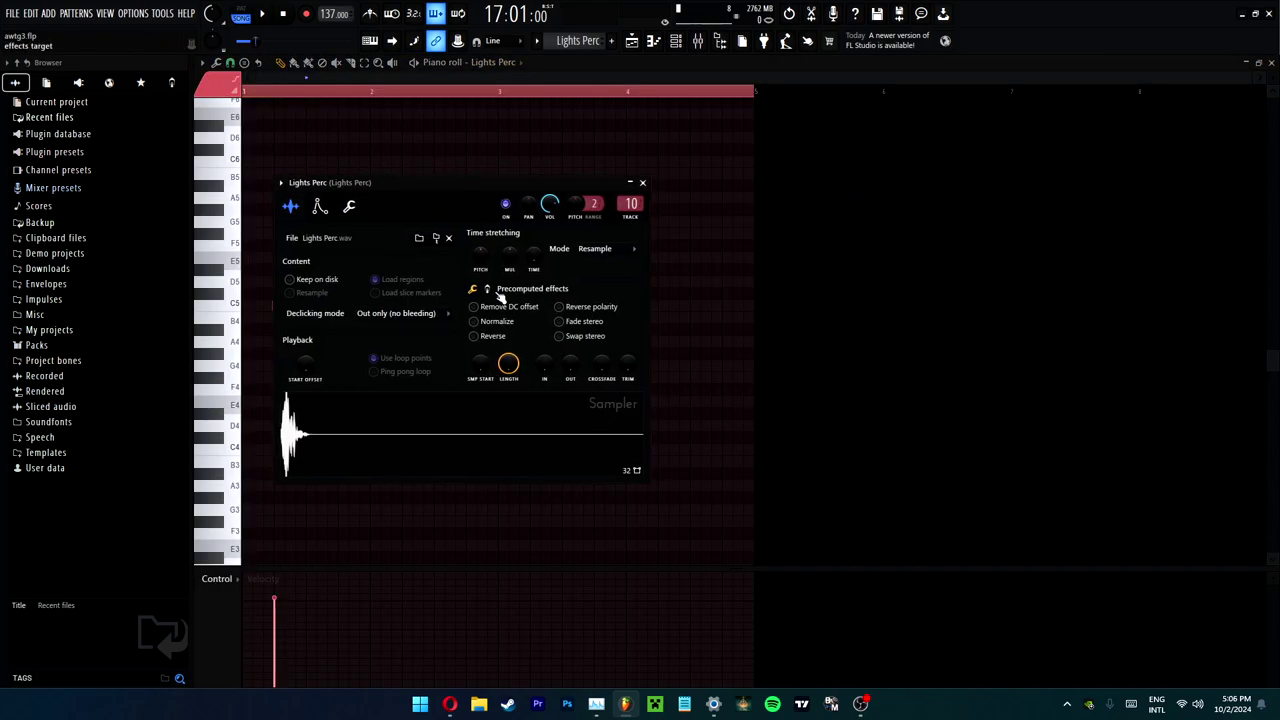
key(Escape)
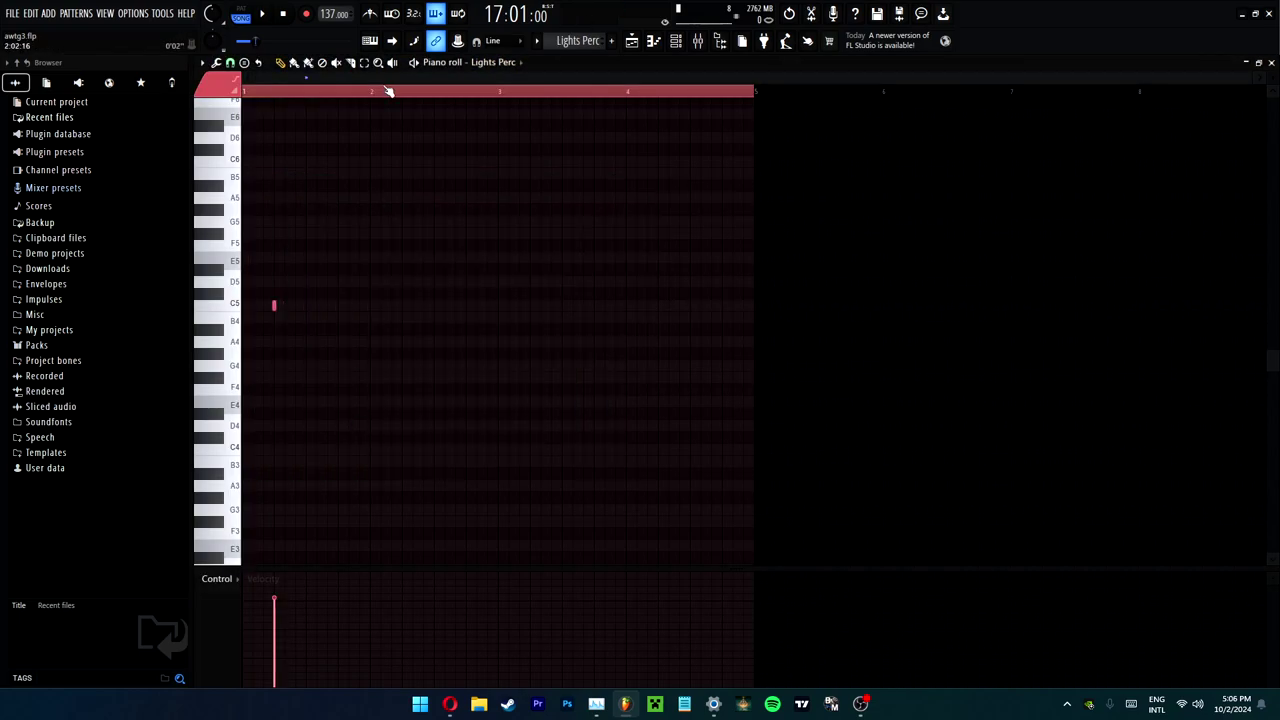
key(Escape)
- Play the Lights Perc pattern from bar 17 with the other unmuted tracks, then stop in the playlist
key(space)
double_click(637, 437)
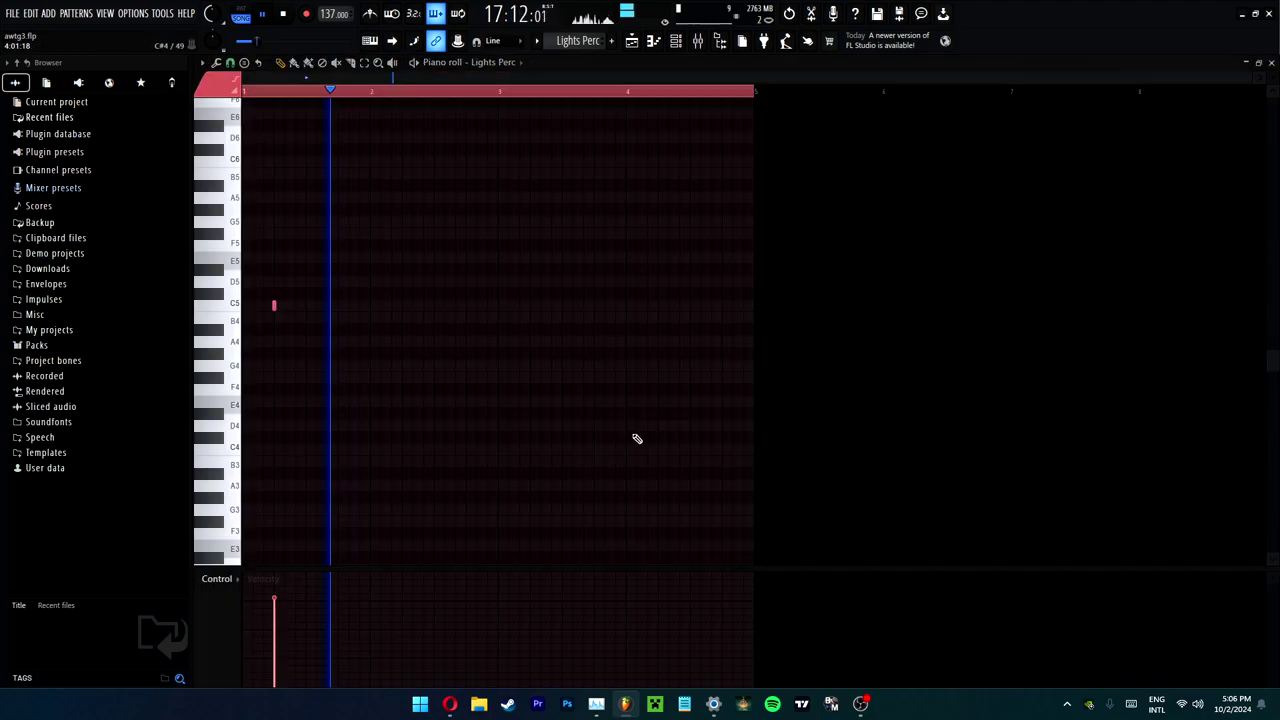
scroll(417, 85, down, 1)
scroll(437, 92, up, 2)
key(Escape)
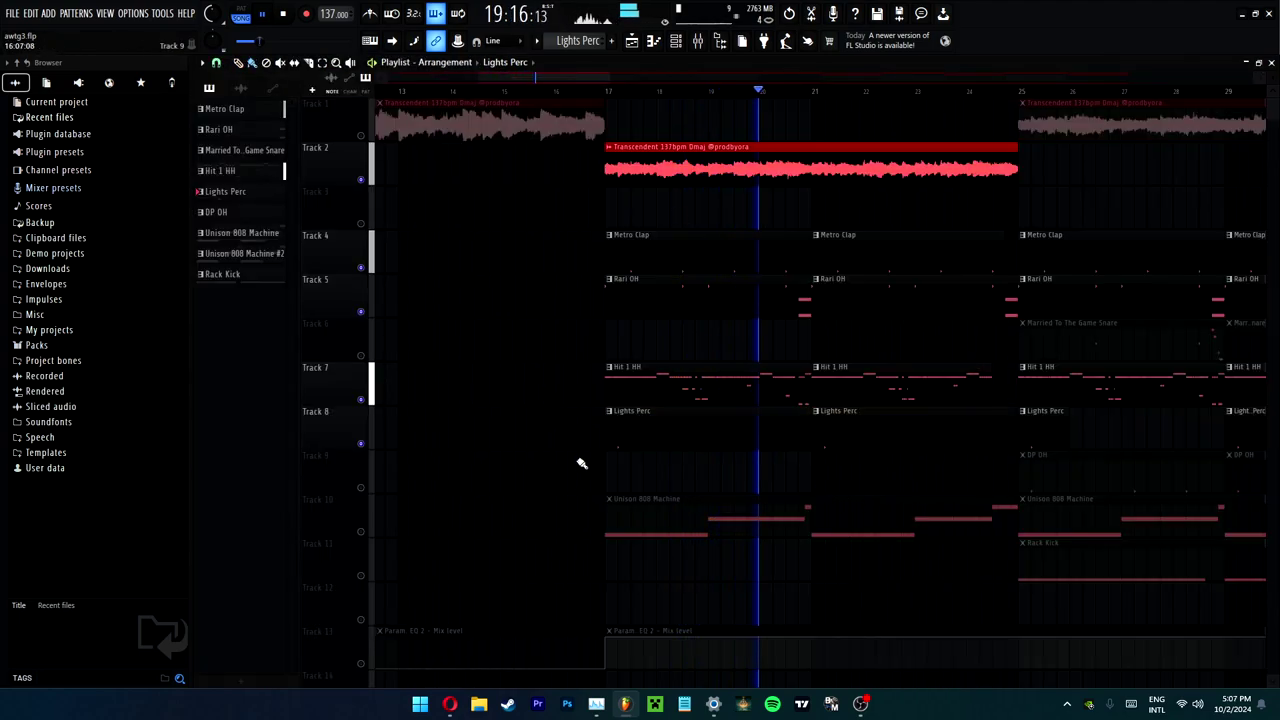
key(space)
- Select the Unison 808 Machine pattern, unmute Track 10, and open the pattern's instrument from the channel rack
click(678, 536)
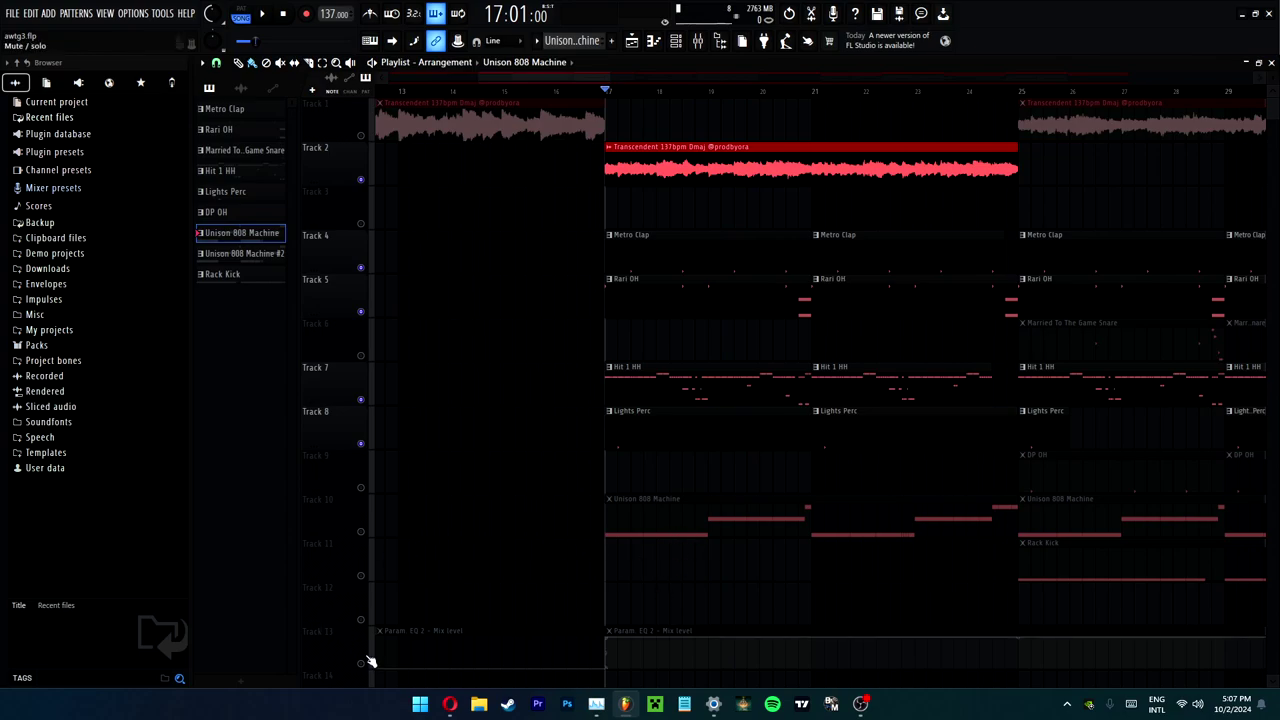
click(361, 531)
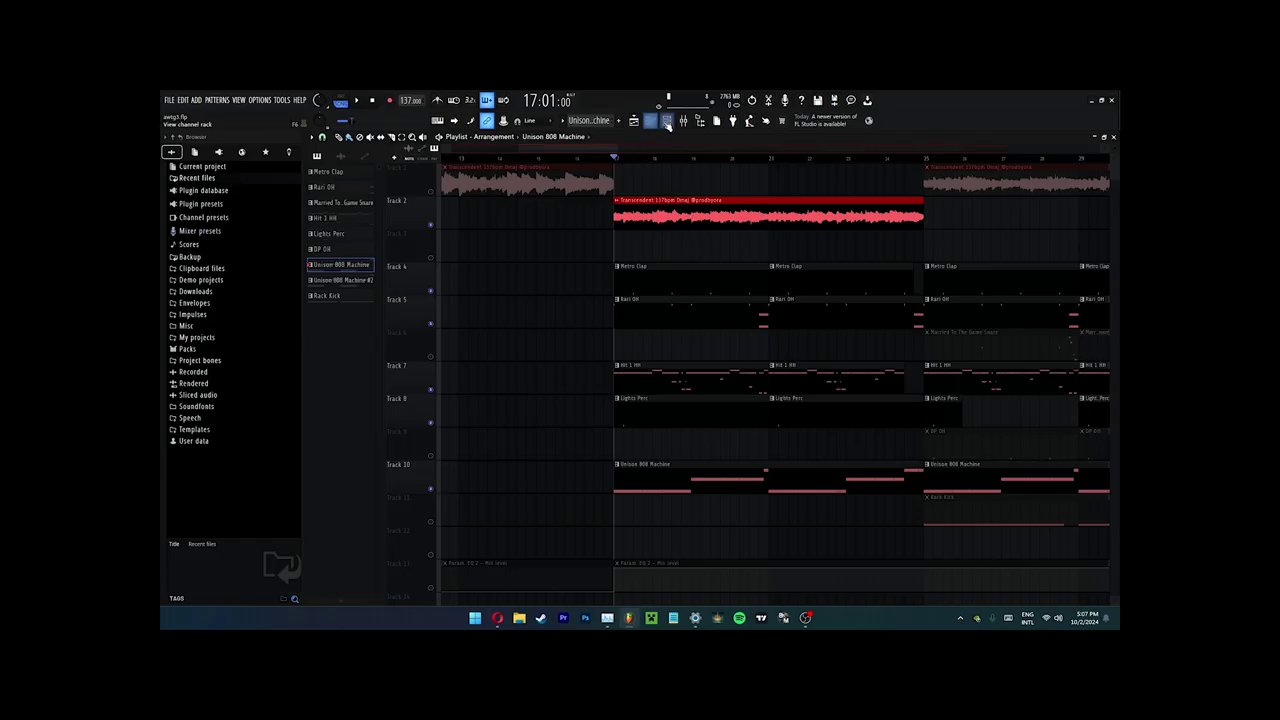
click(668, 123)
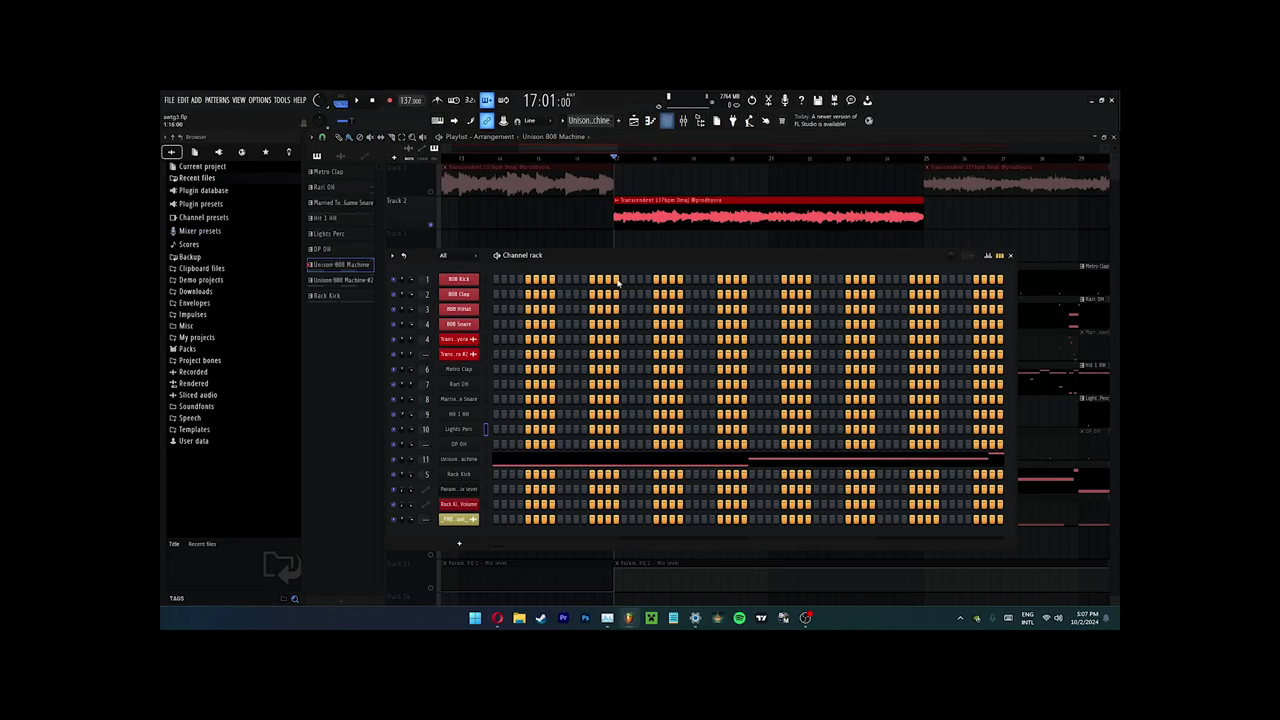
click(477, 458)
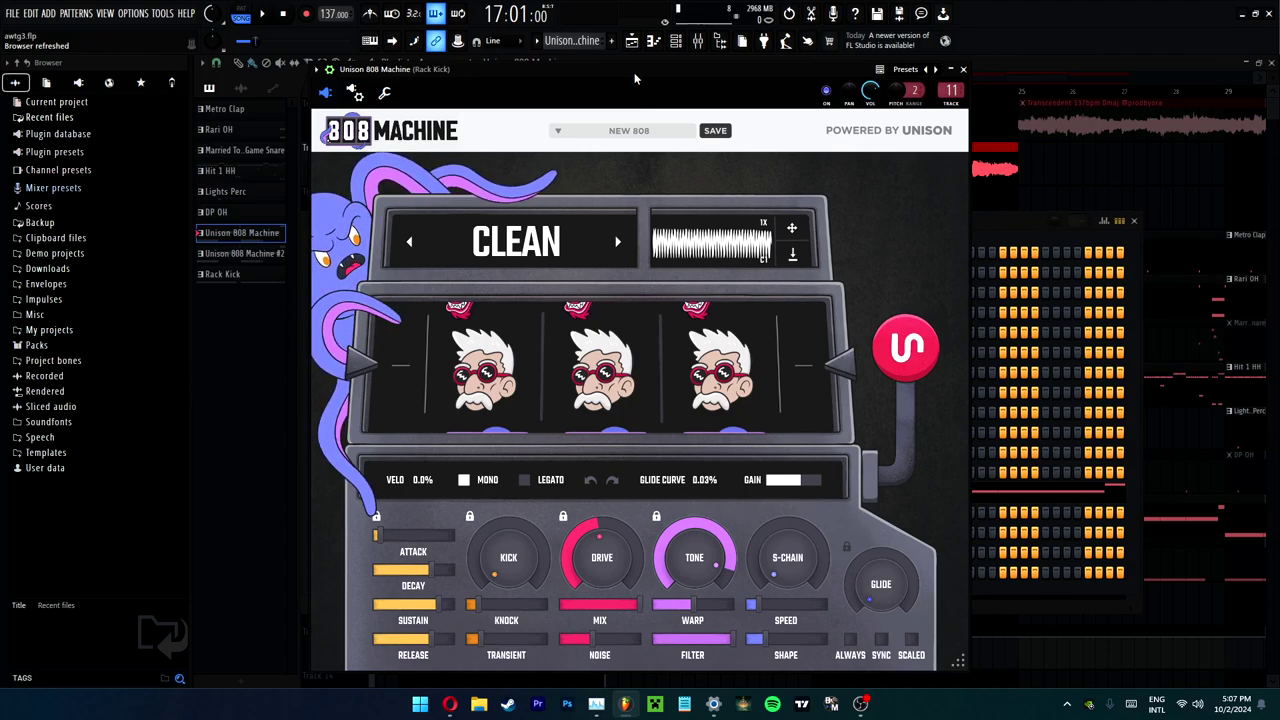
- Clone the Unison 808 Machine channel and reposition the clone's plugin window
click(962, 69)
right_click(428, 489)
click(457, 620)
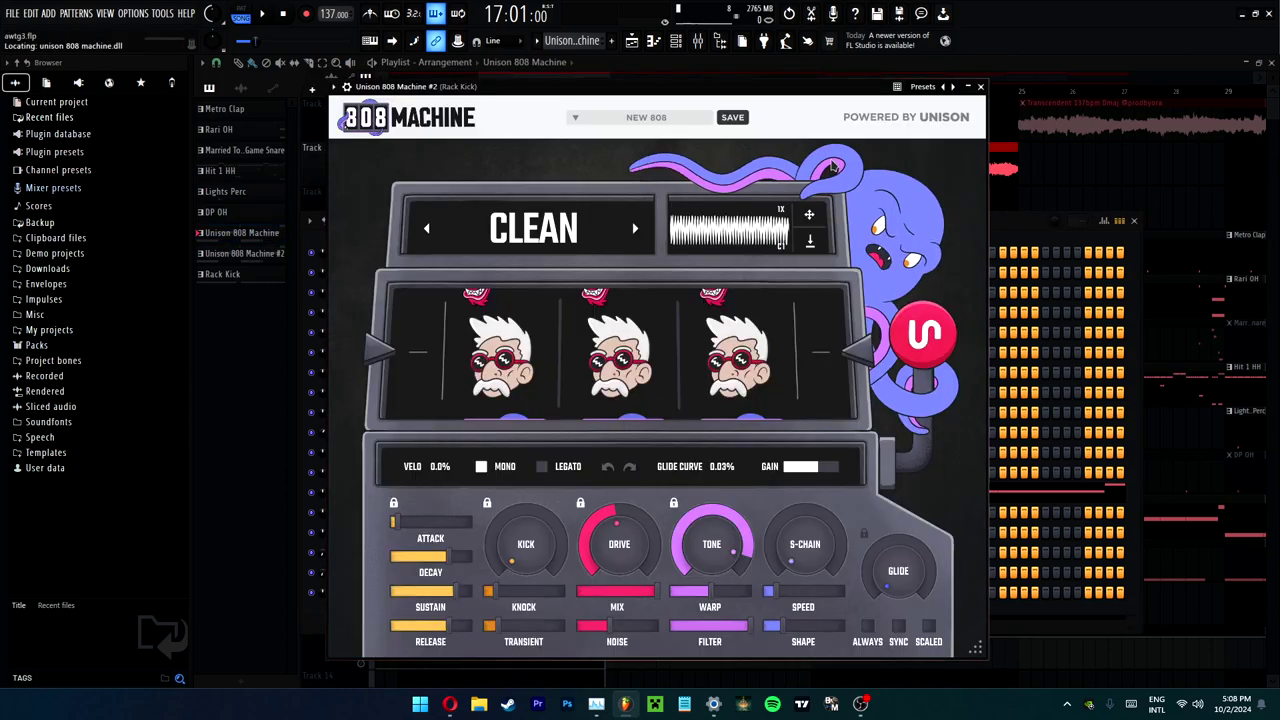
click(966, 87)
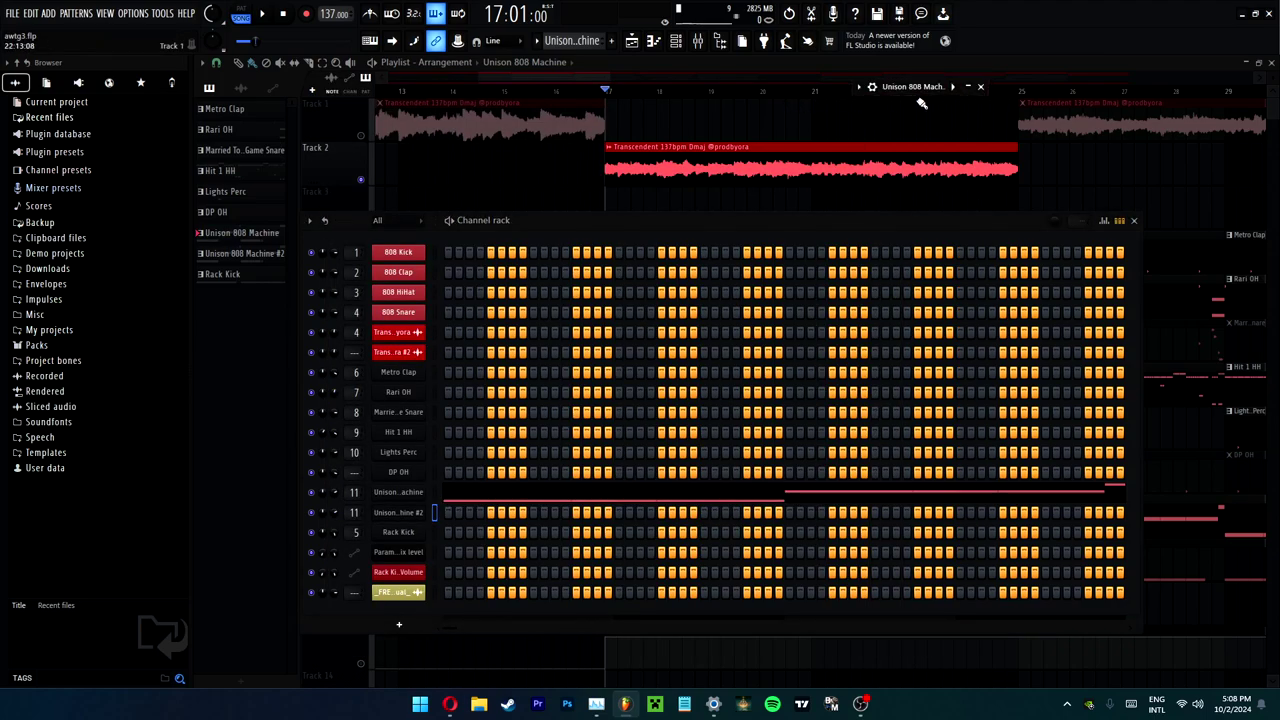
drag(772, 93, 820, 89)
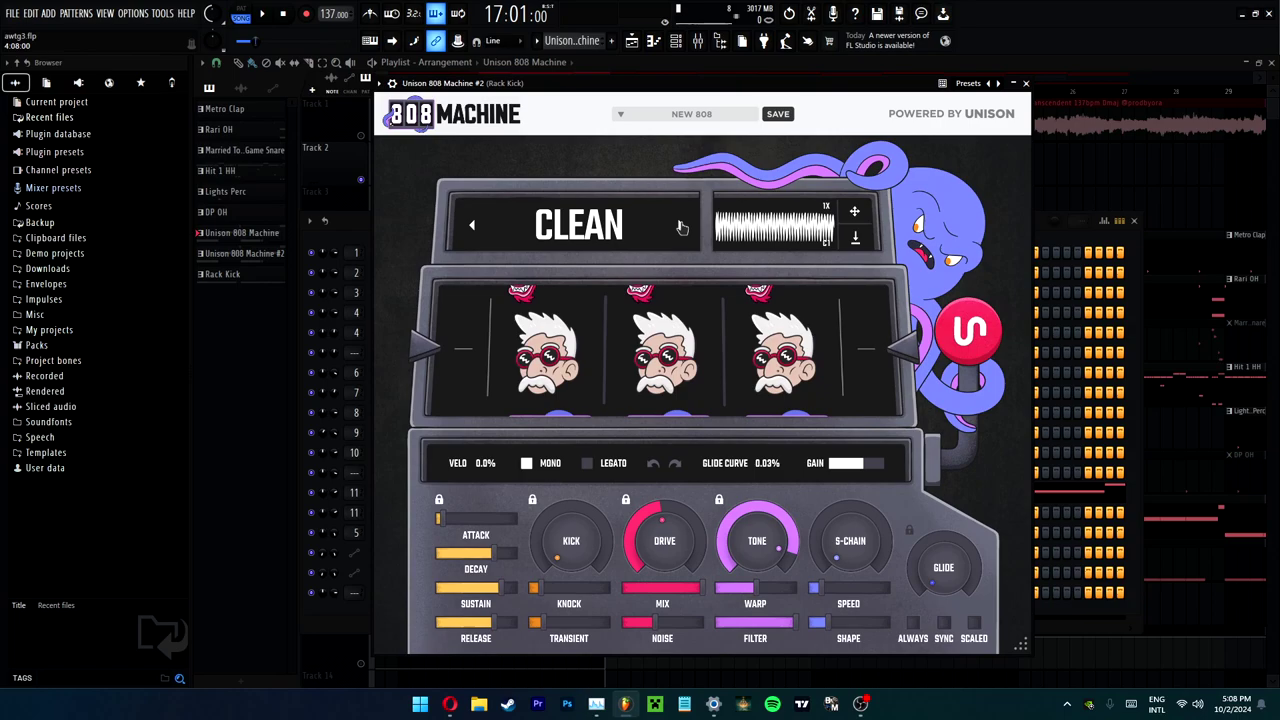
- Browse through the 808 sound types in Unison 808 Machine #2, cycling back to Clean
click(680, 228)
click(680, 228)
click(680, 228)
click(680, 228)
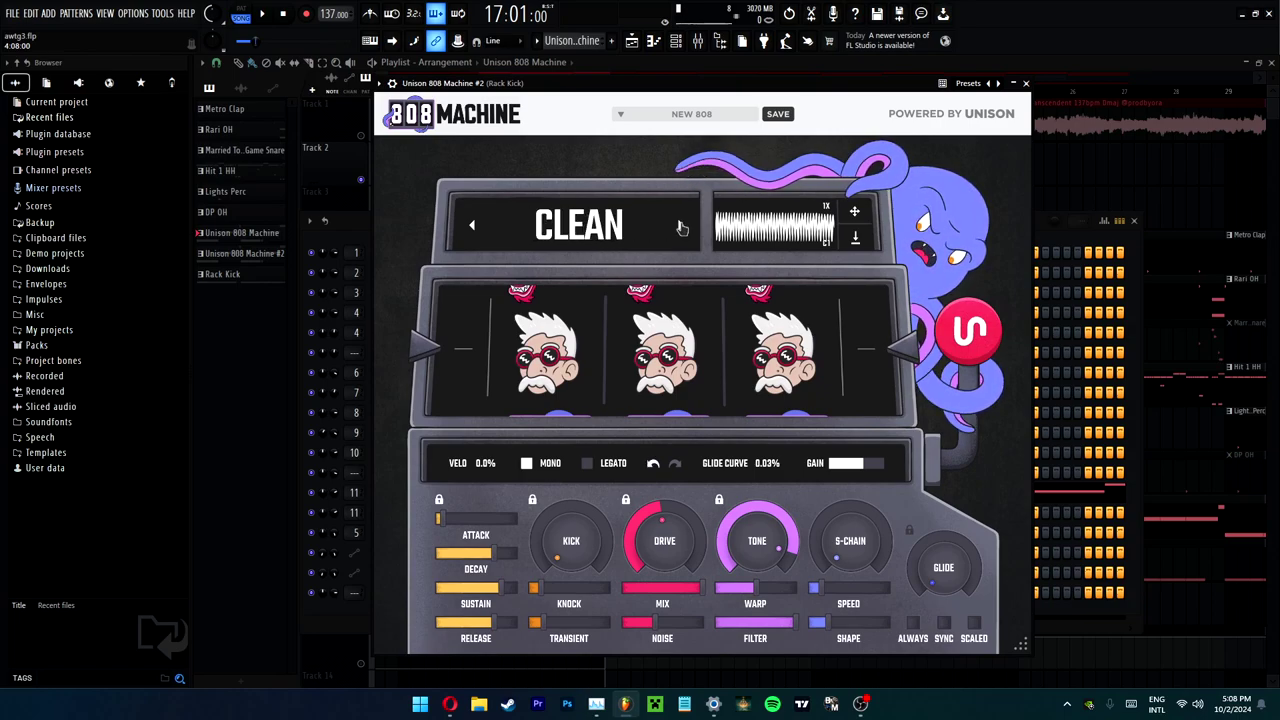
click(680, 228)
click(680, 228)
click(680, 228)
click(680, 228)
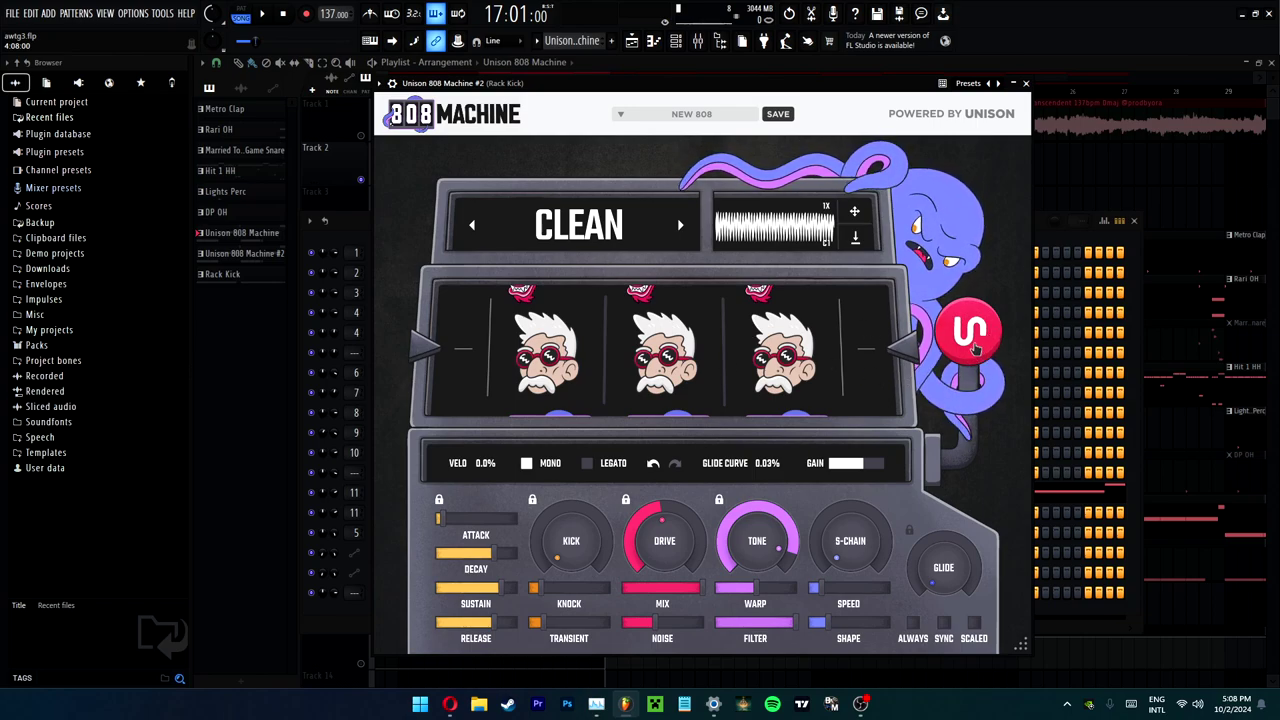
- Place a randomly generated Clean 808 as an audio clip on Track 2 after bar 25 and examine its channel settings
click(975, 345)
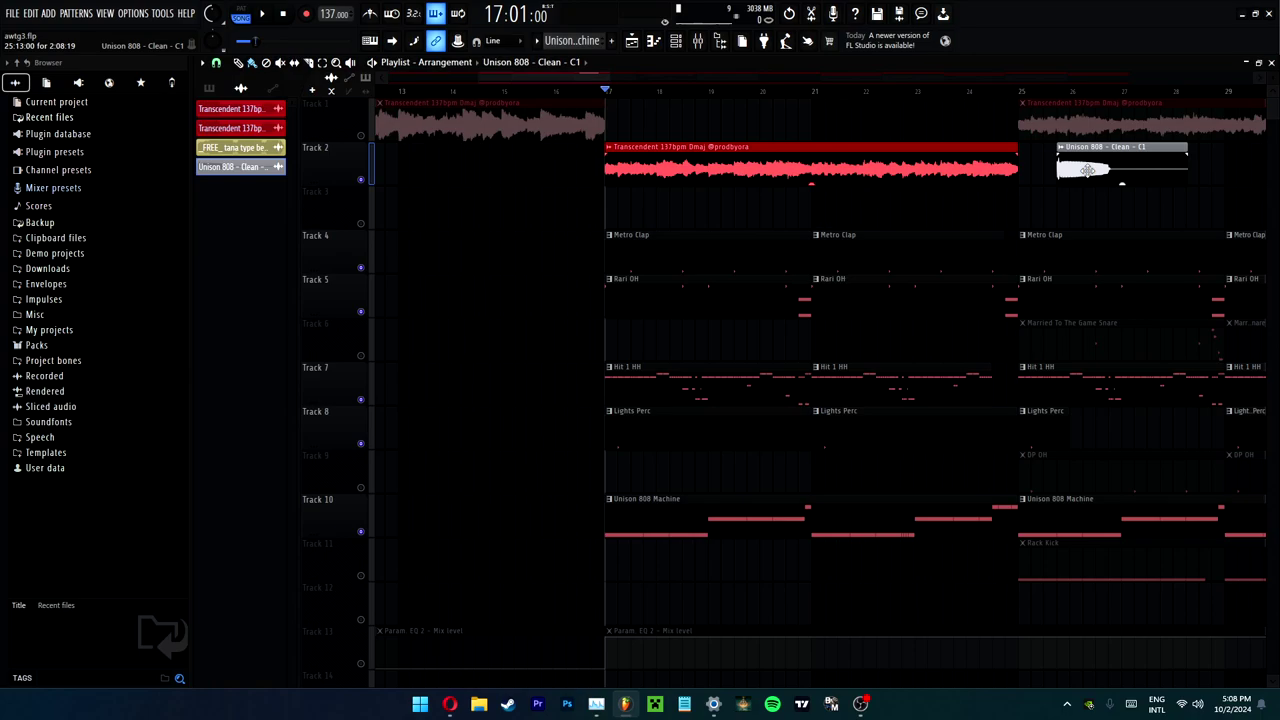
click(676, 41)
click(414, 313)
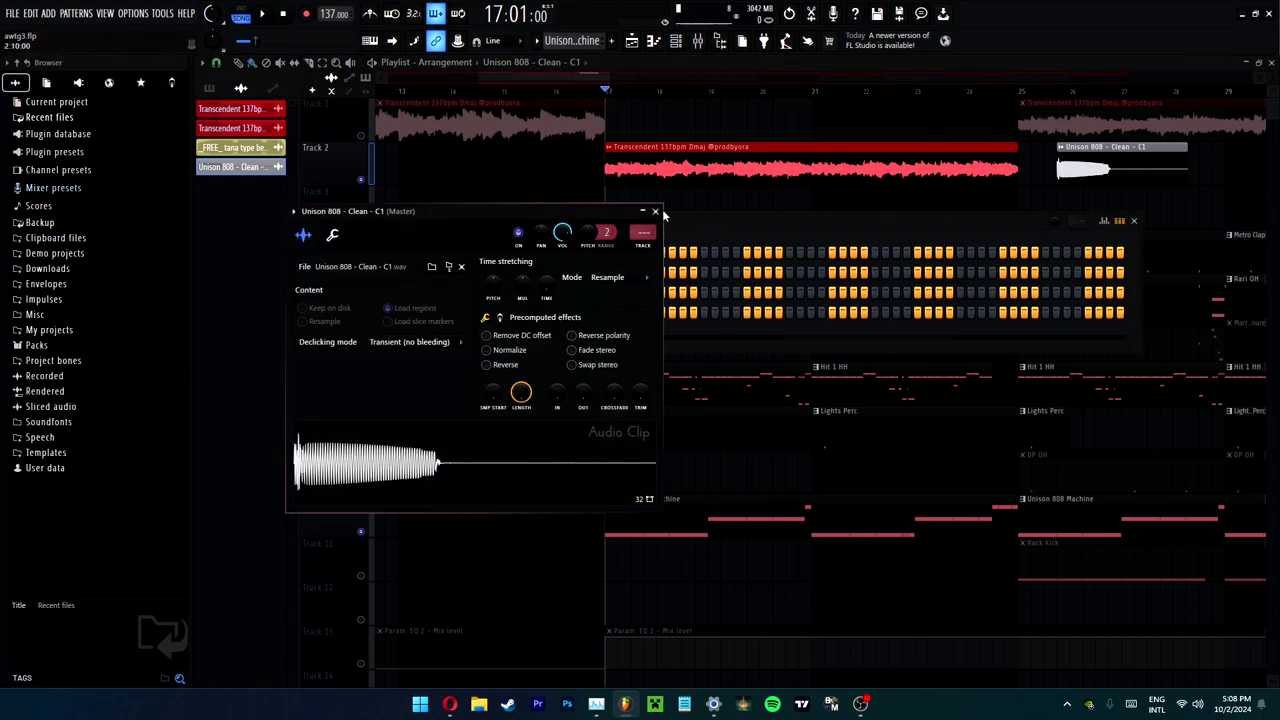
click(657, 210)
- Show all channels in the channel rack and reopen the Unison 808 Machine #2 instrument
click(397, 221)
click(398, 234)
click(398, 492)
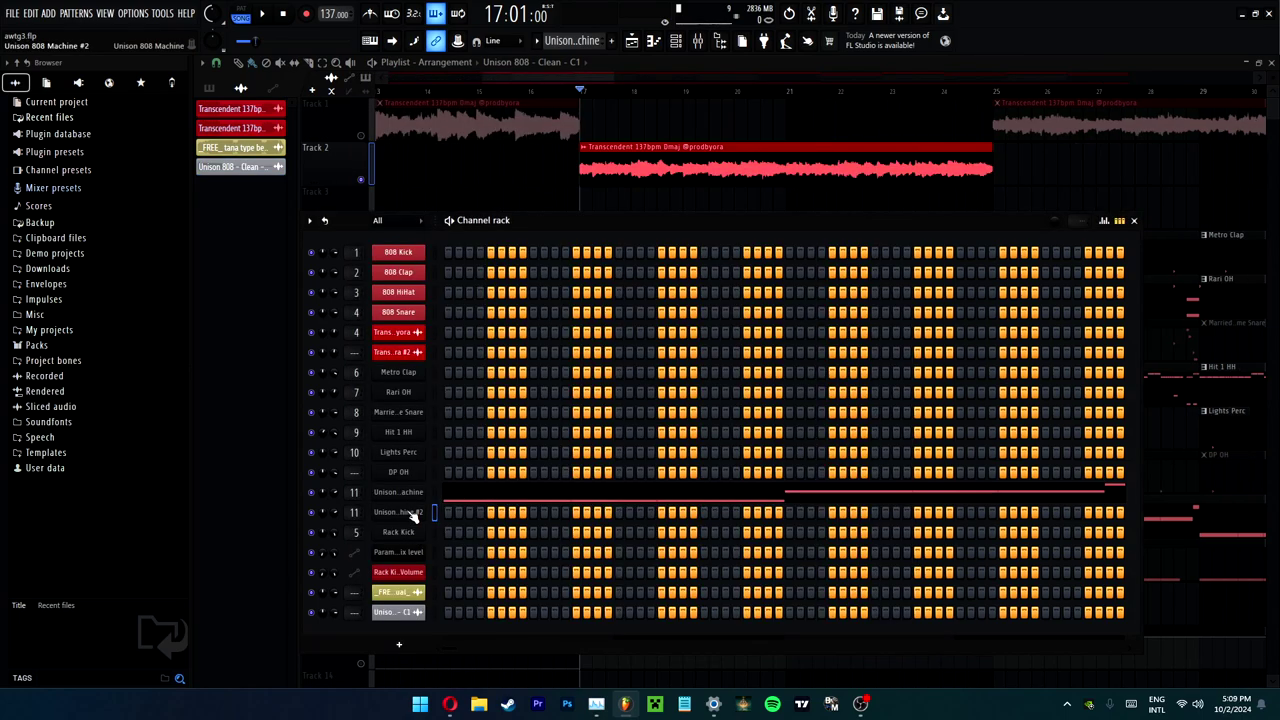
click(412, 514)
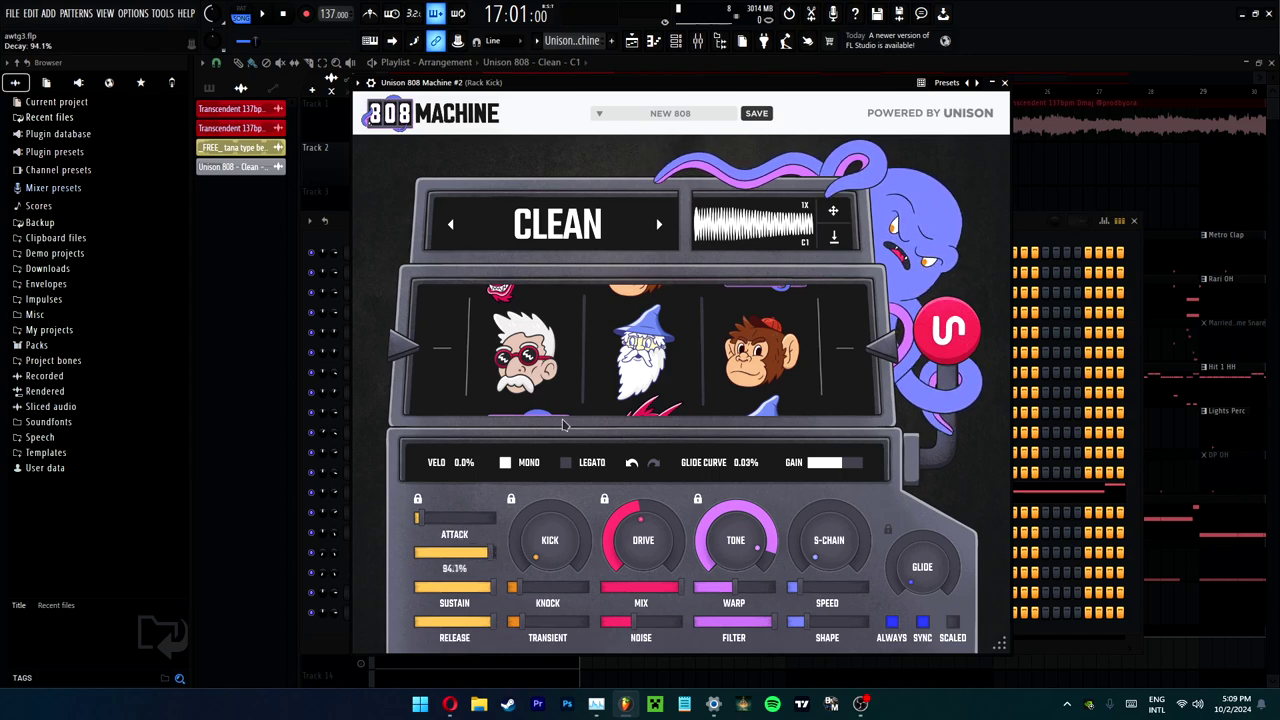
- Set the Clean 808's Kick to 73.4% with Knock at about half, and audition the sound several times
drag(828, 545, 840, 503)
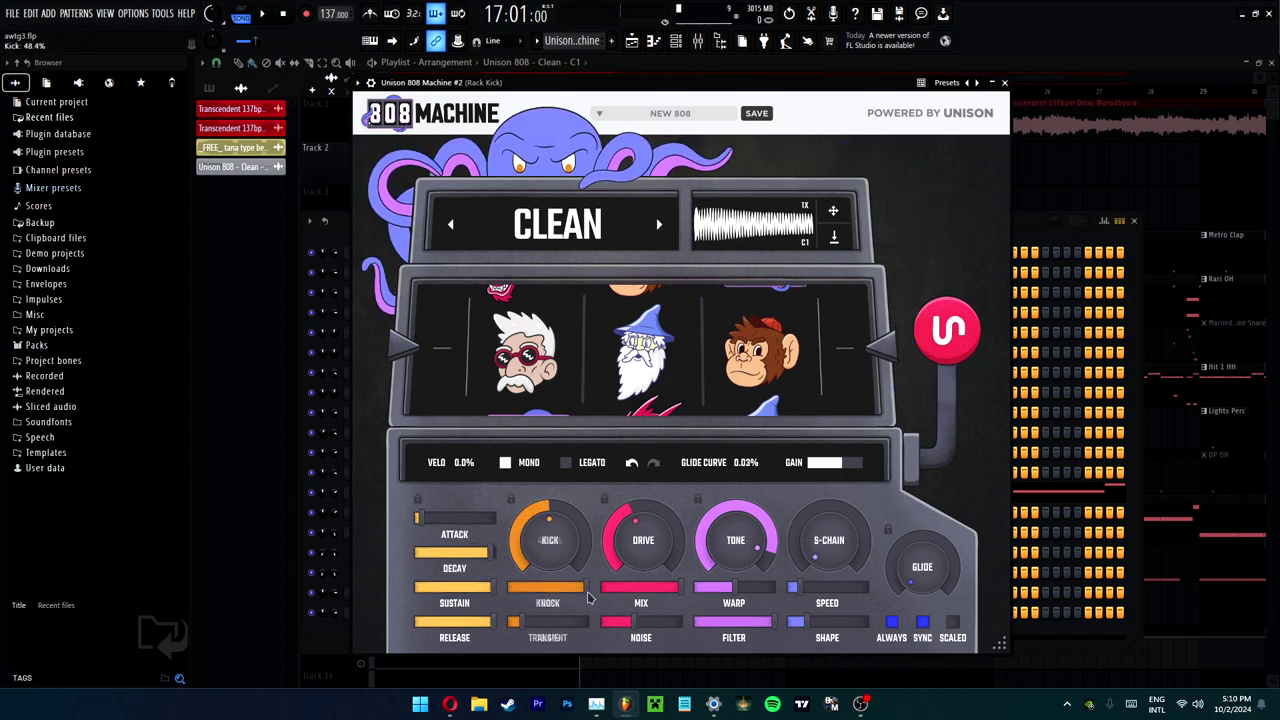
drag(586, 590, 571, 530)
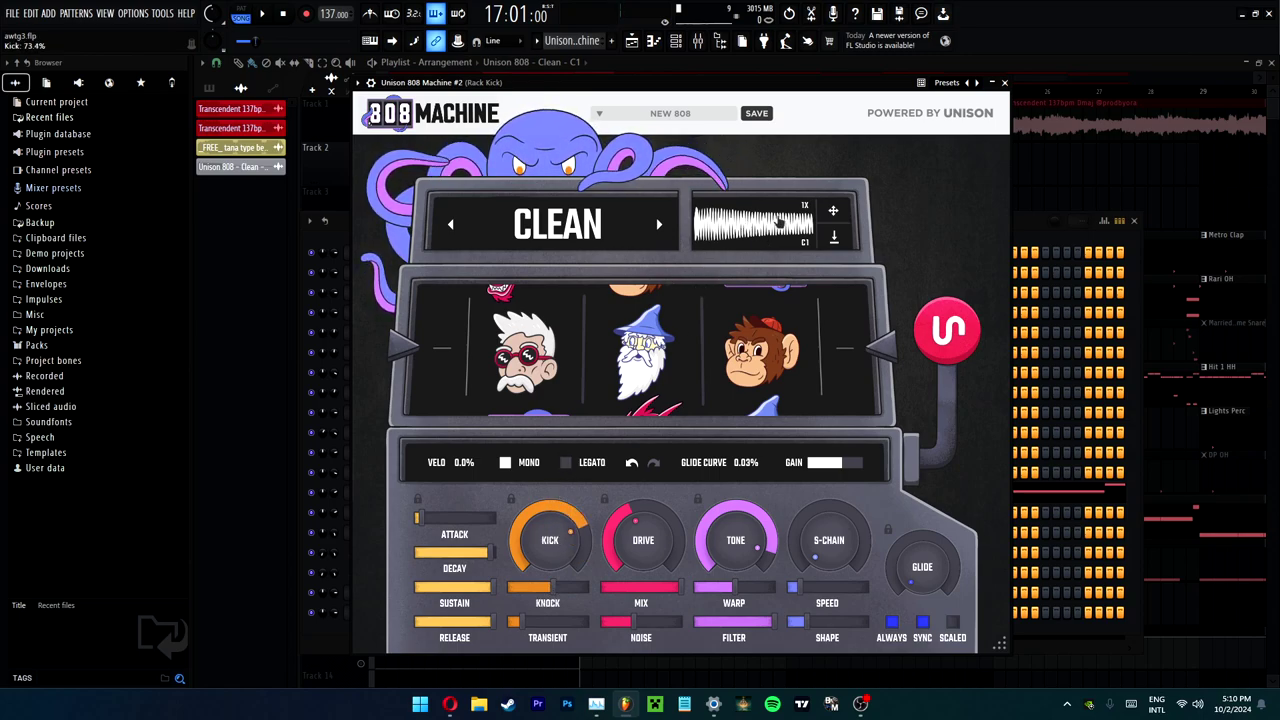
click(728, 219)
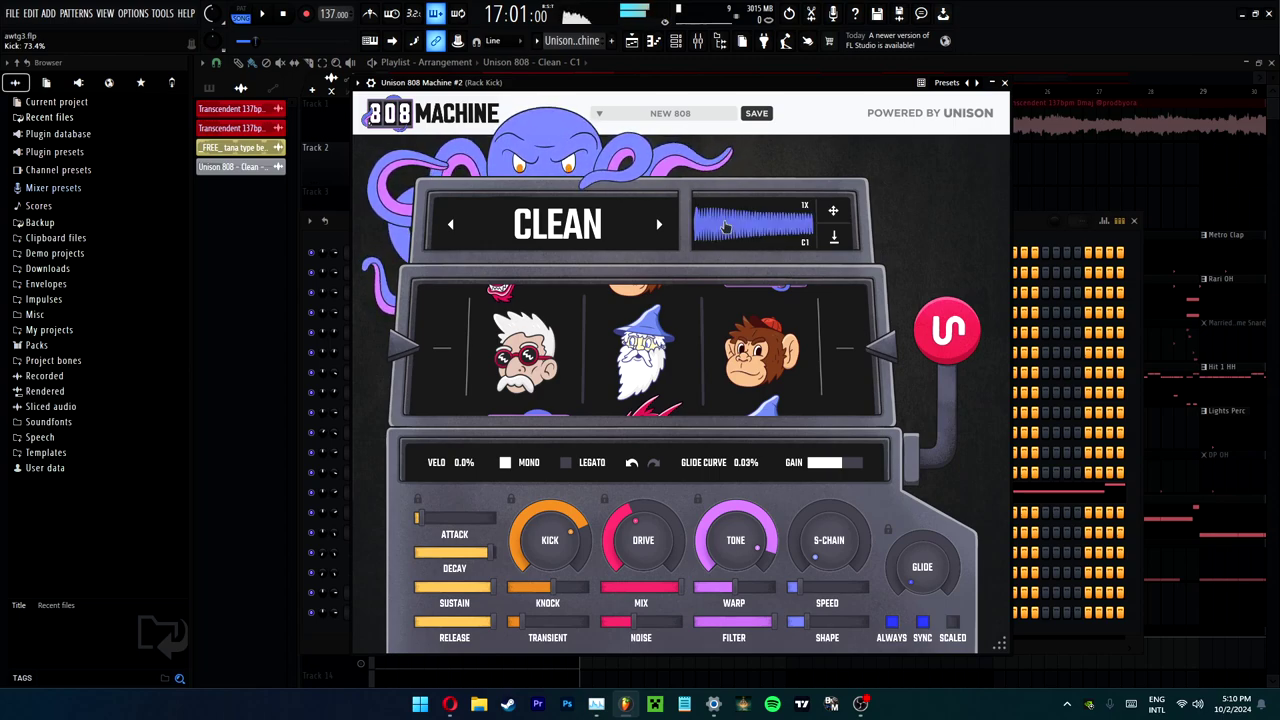
click(728, 226)
click(728, 226)
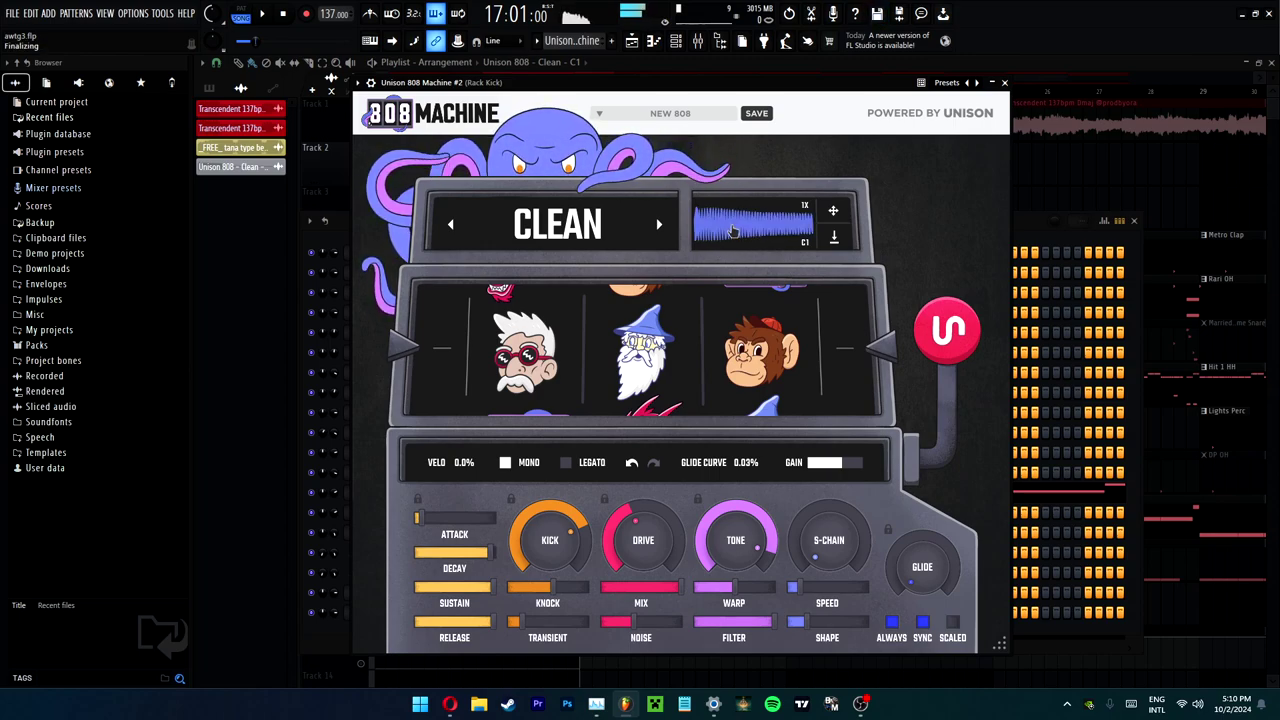
click(733, 228)
click(737, 229)
- Try full Knock with Kick at 81.8% and 100% and Transient at 72.6%, auditioning the Clean 808 between changes
mouse_move(622, 533)
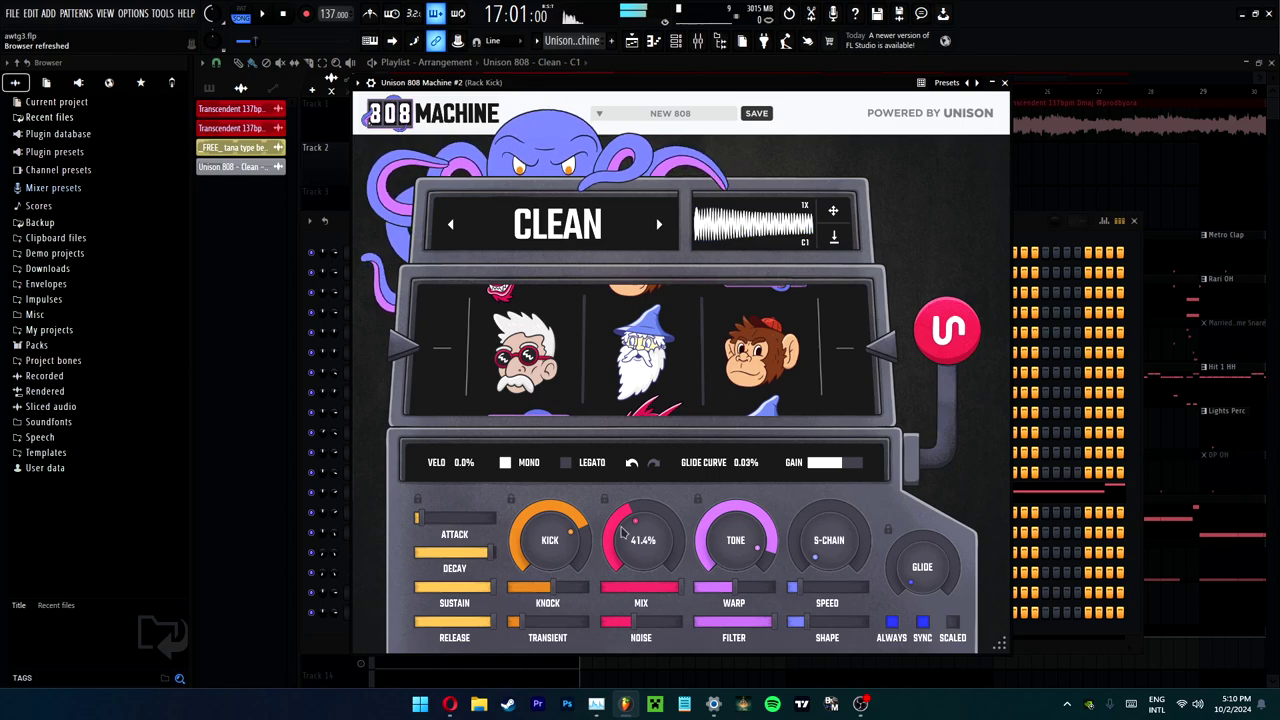
drag(562, 573, 571, 540)
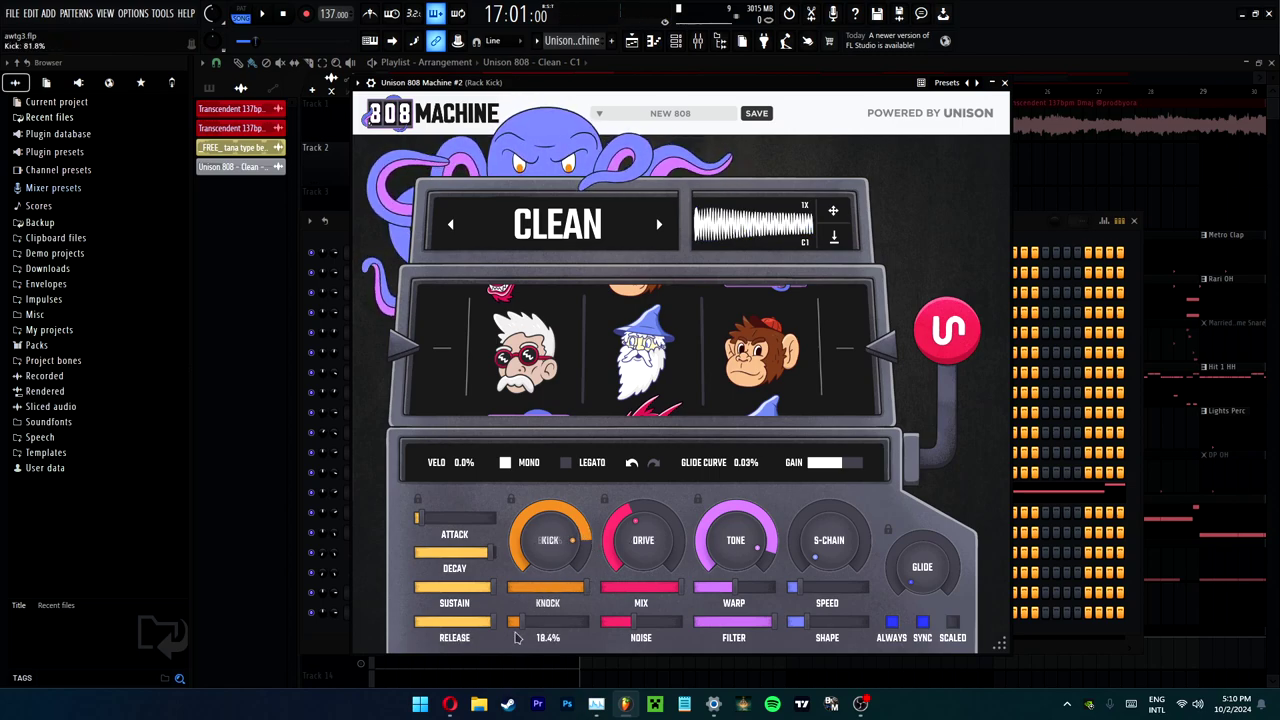
click(762, 228)
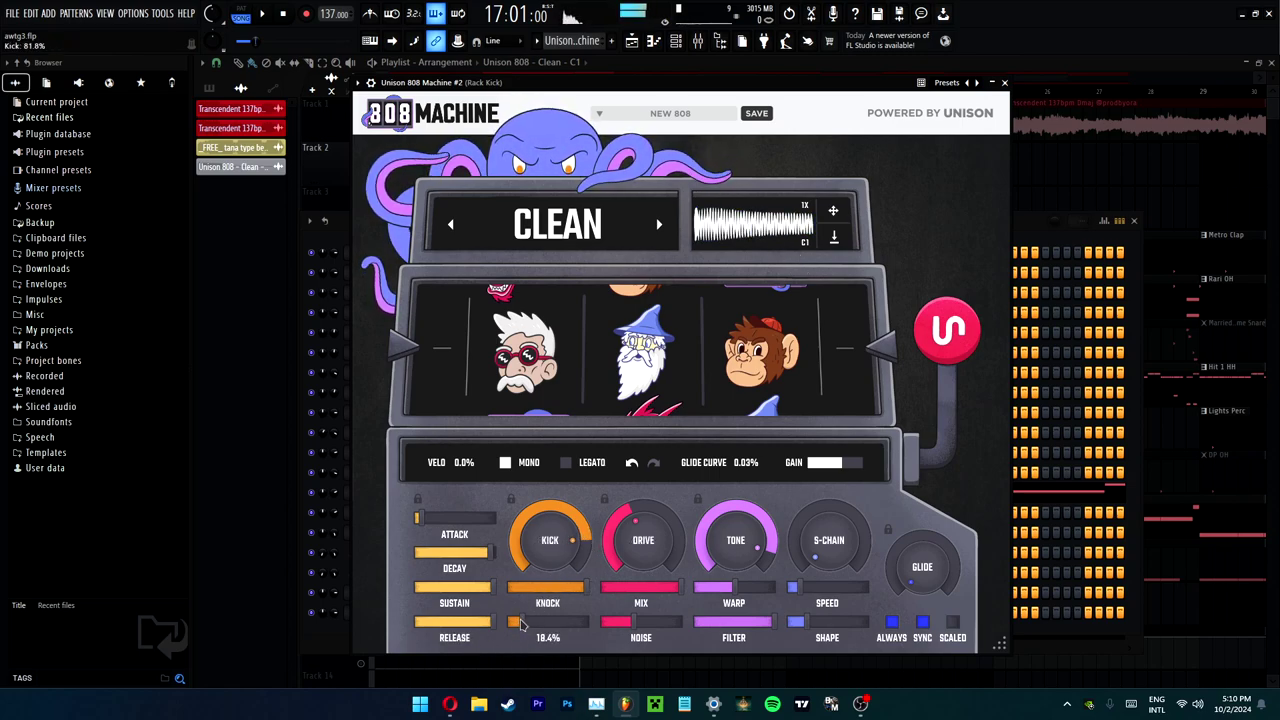
click(764, 228)
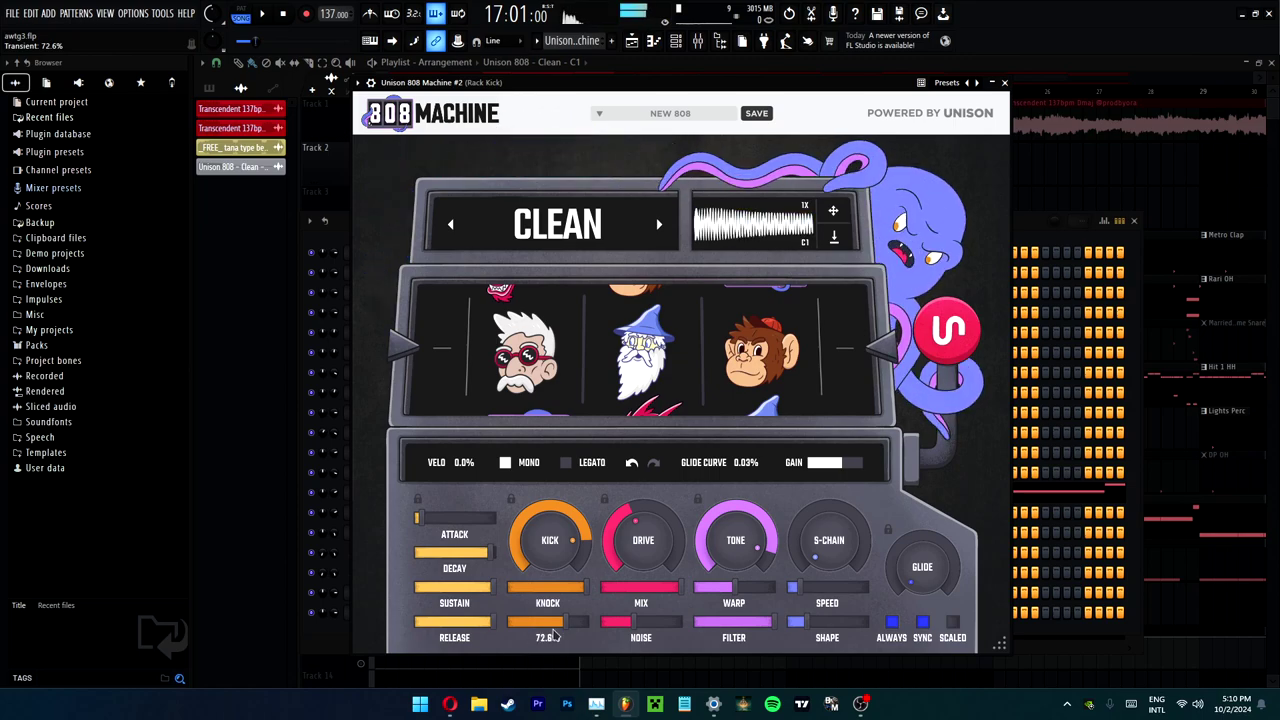
drag(561, 556, 571, 449)
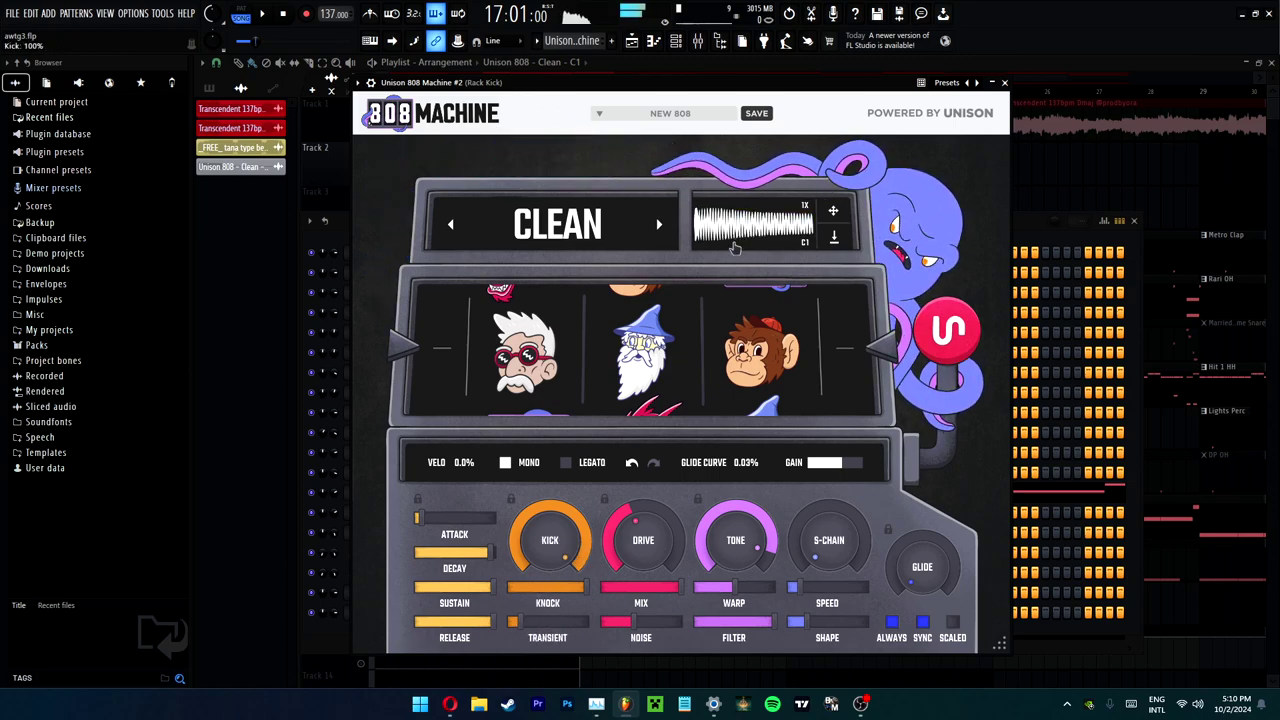
drag(572, 586, 548, 600)
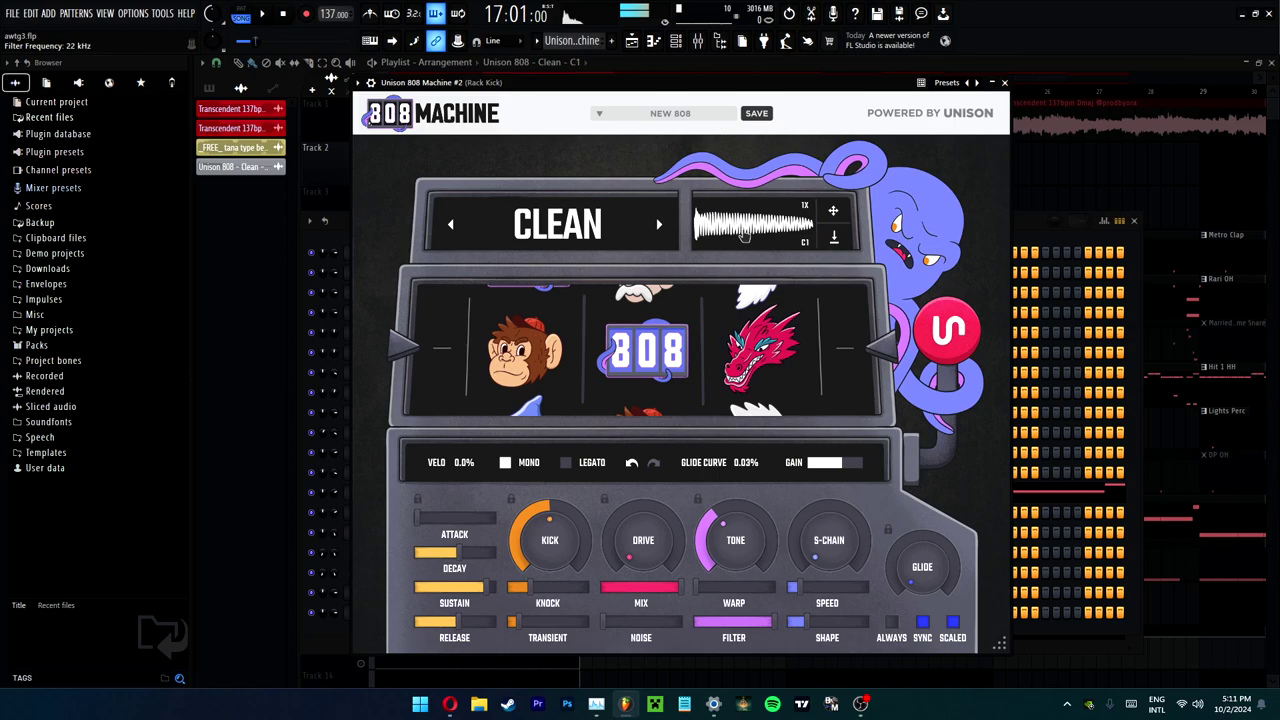
- Set the Clean 808's Kick to zero, Drive to 34.6% and Decay to 85.1%, and audition the sound
drag(550, 540, 549, 657)
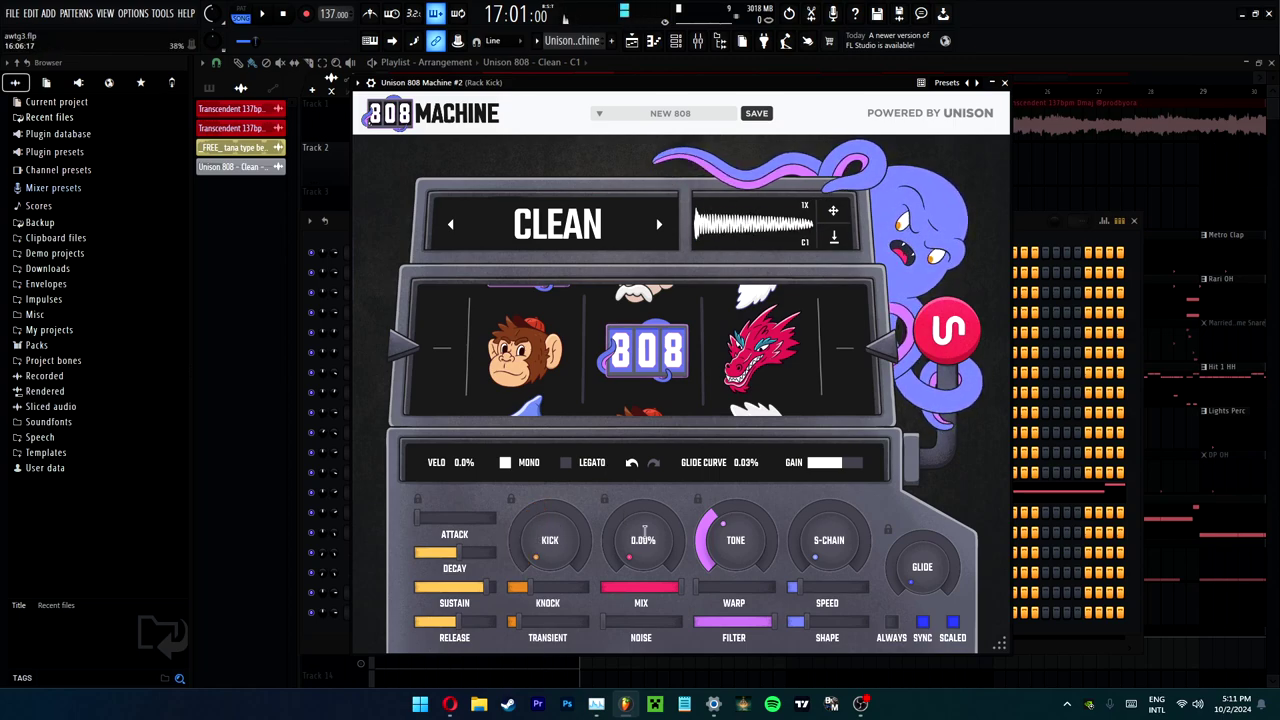
drag(645, 531, 752, 224)
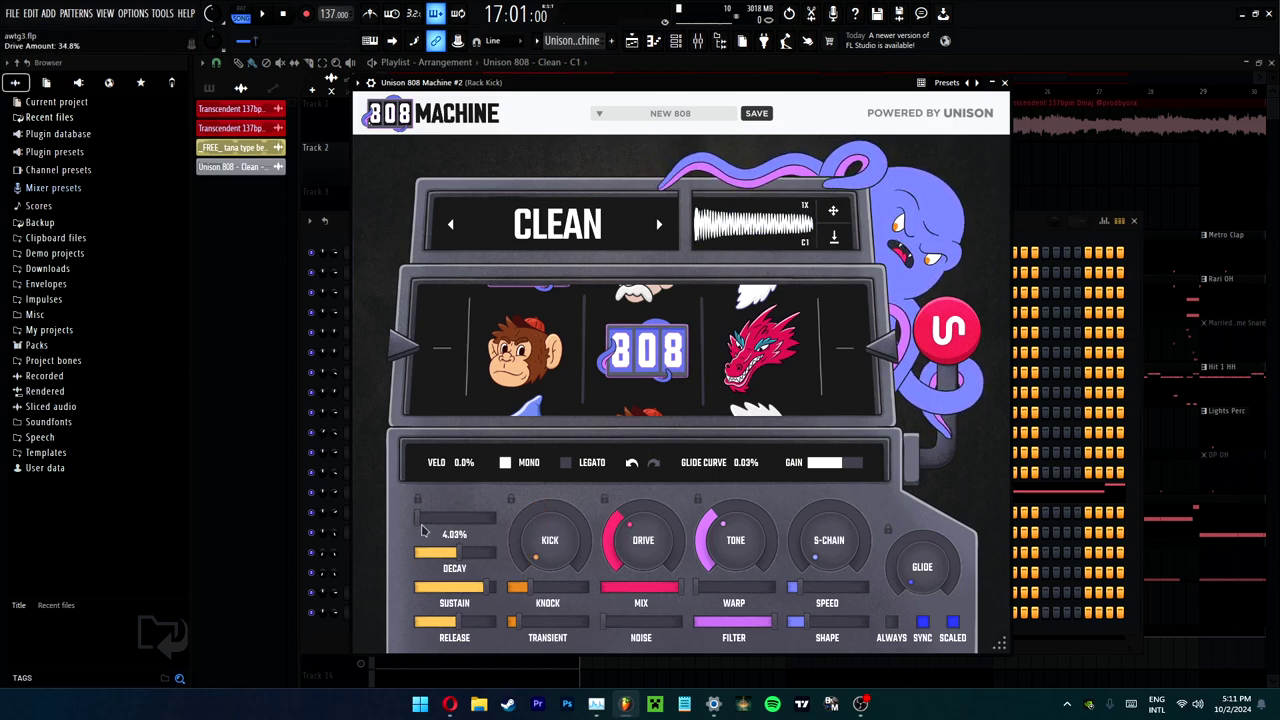
click(735, 232)
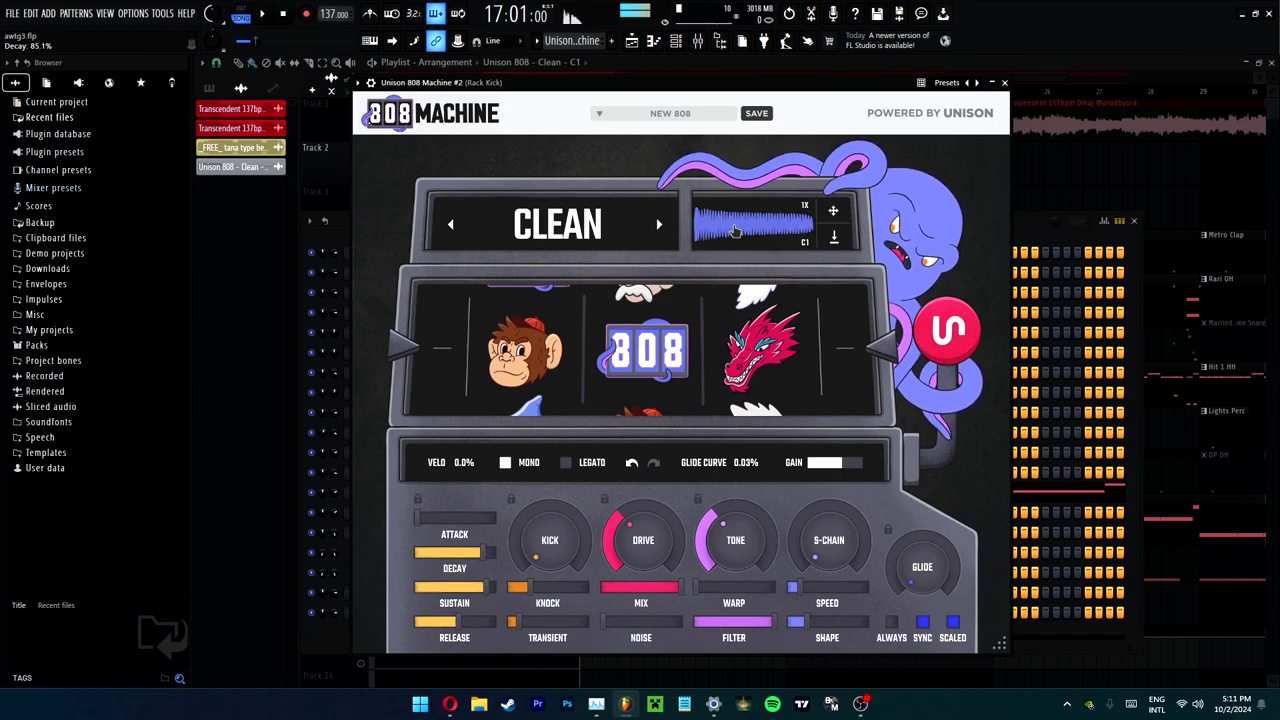
- Switch the 808 type to Dirty and generate a random sound
click(660, 224)
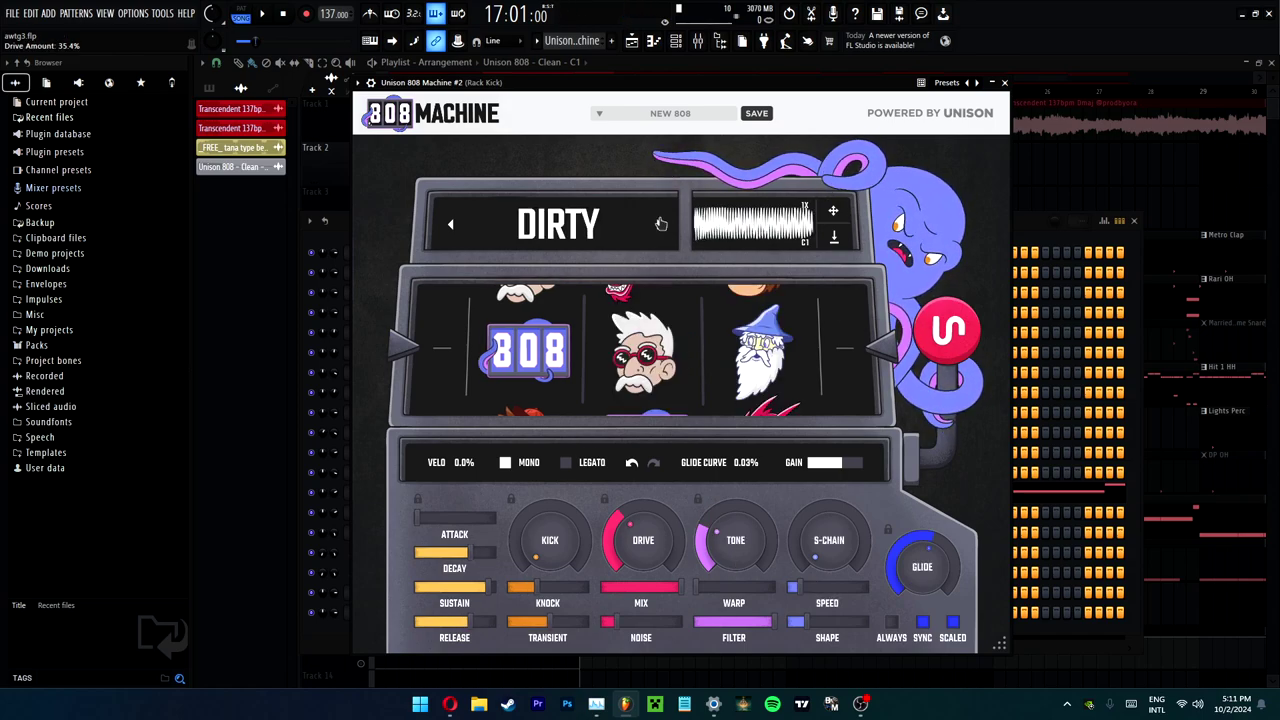
click(915, 349)
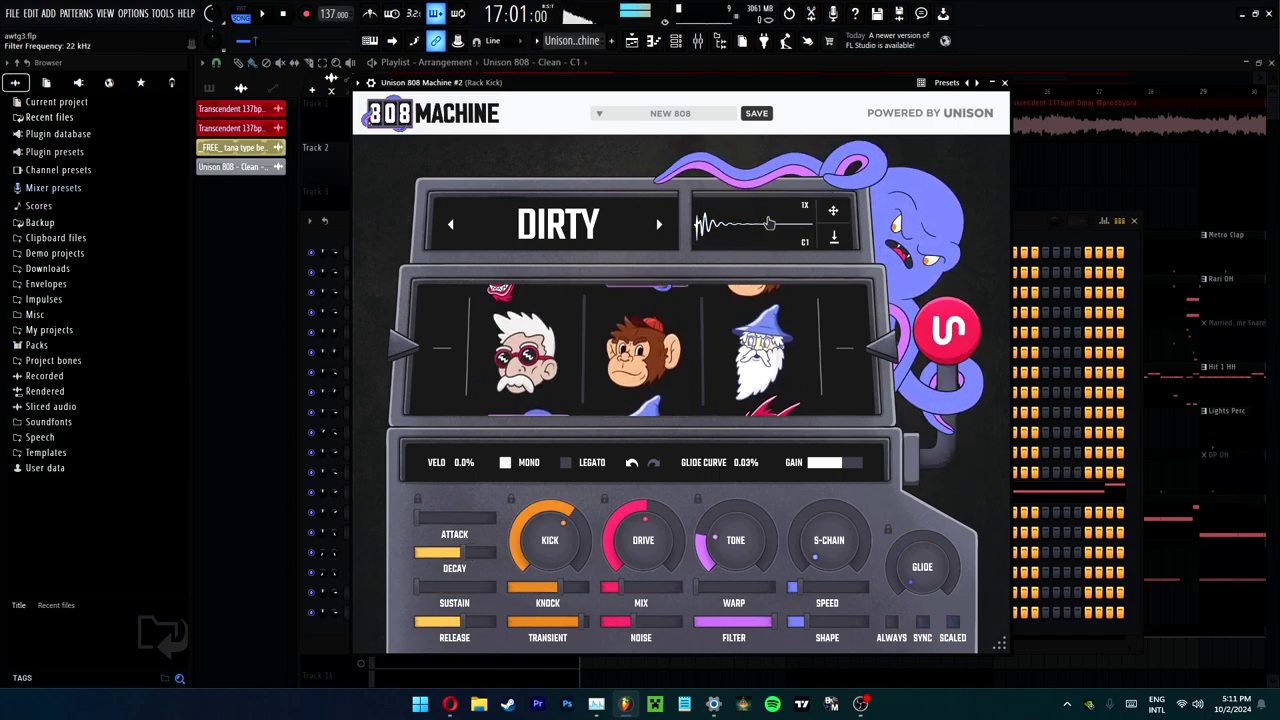
- Set the Dirty 808's Kick to 92.1%, audition it, and generate another random sound
click(652, 463)
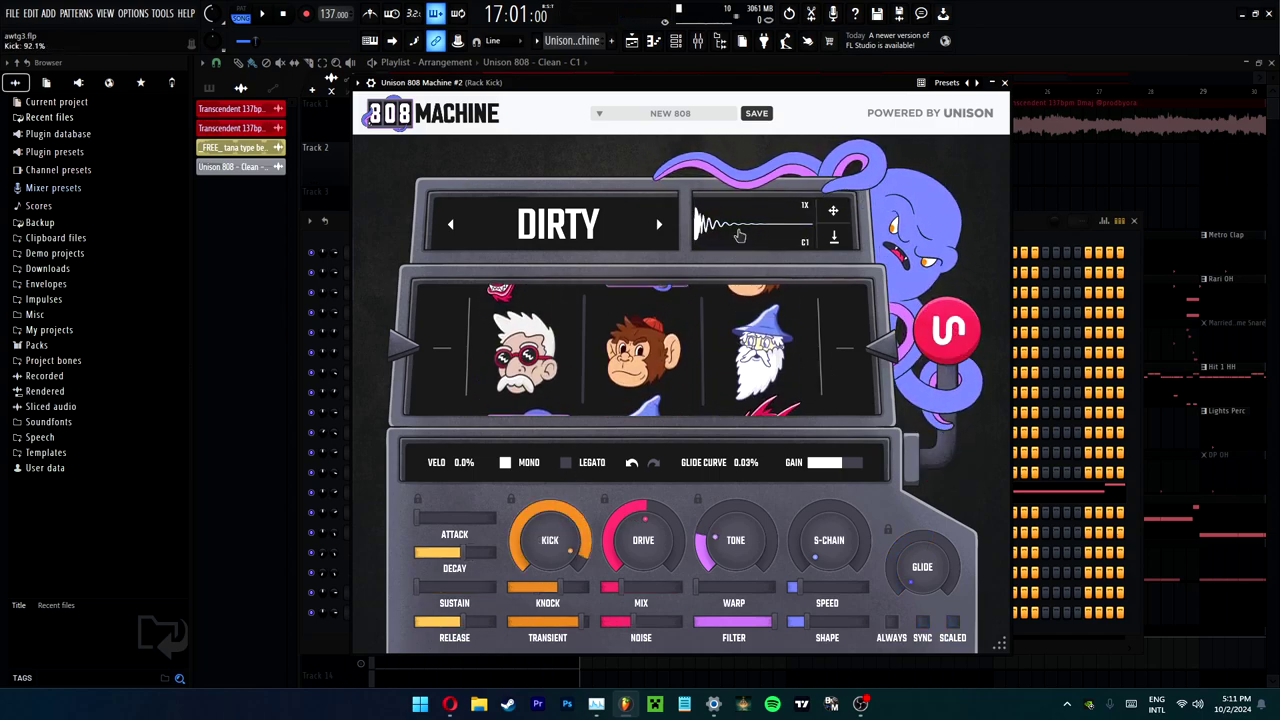
drag(559, 554, 559, 565)
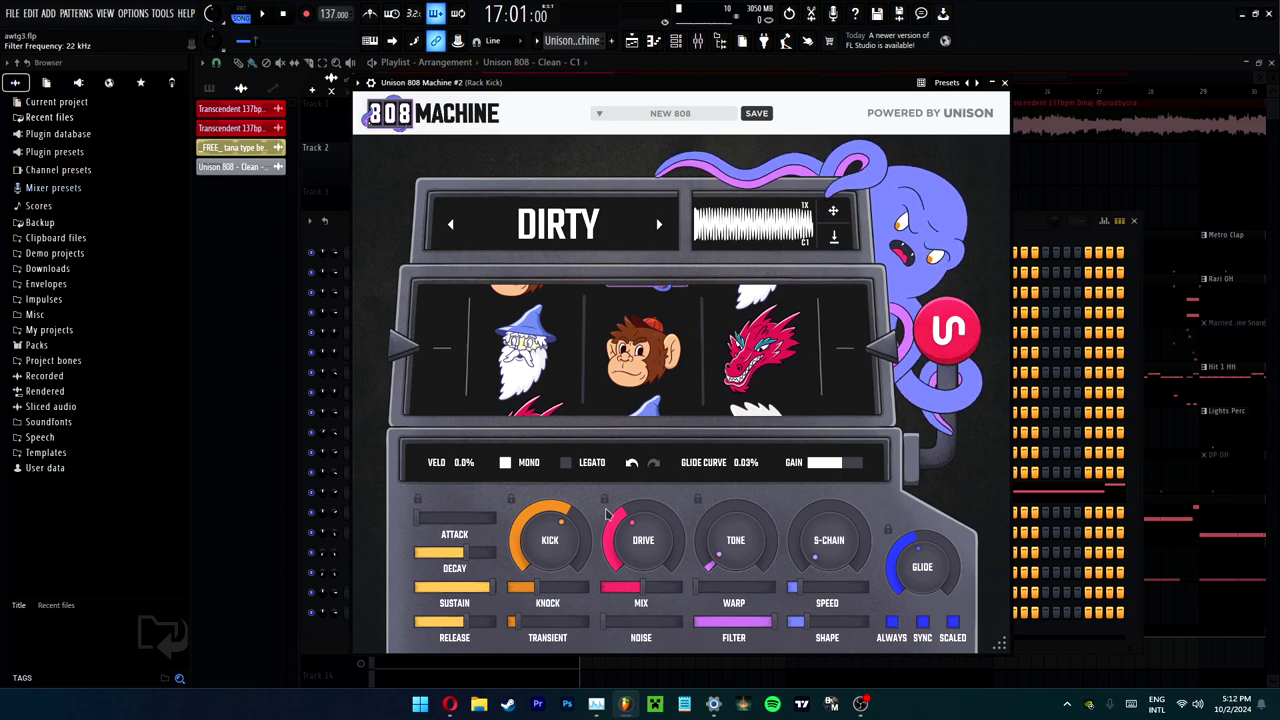
- Save the current Dirty 808 sound as a named preset and close the second 808 Machine
key(ctrl+s)
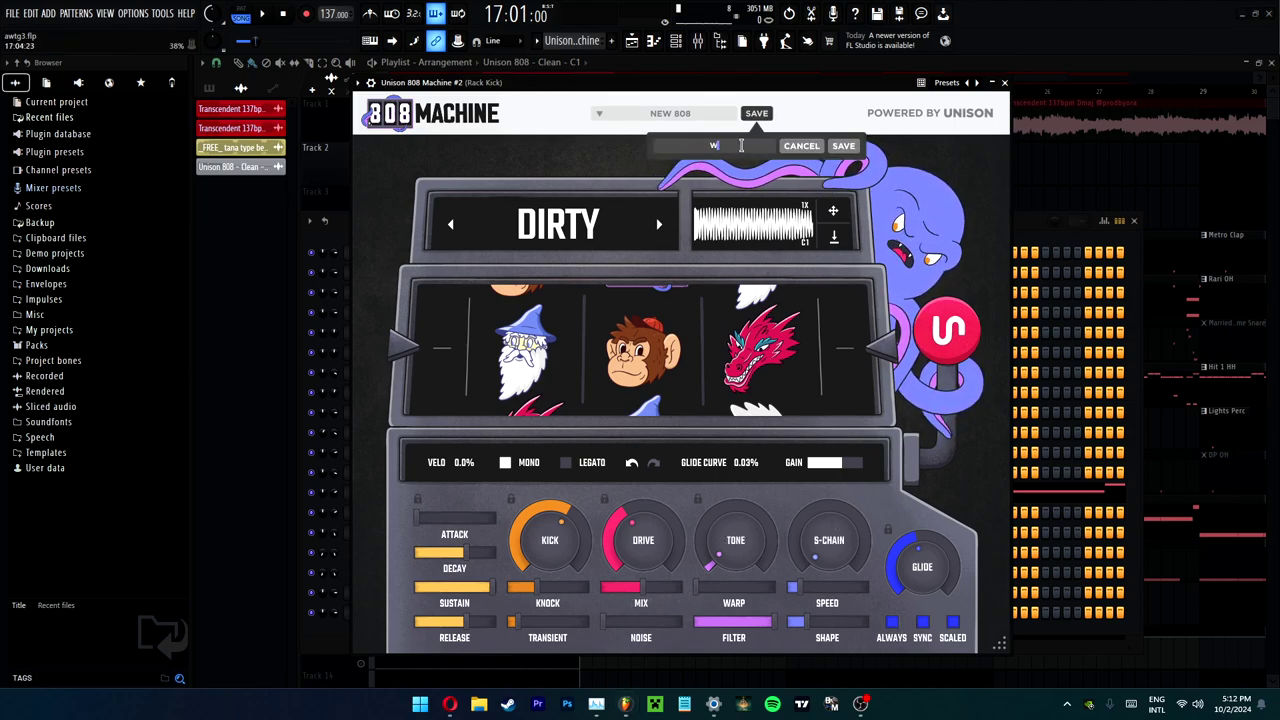
text(A)
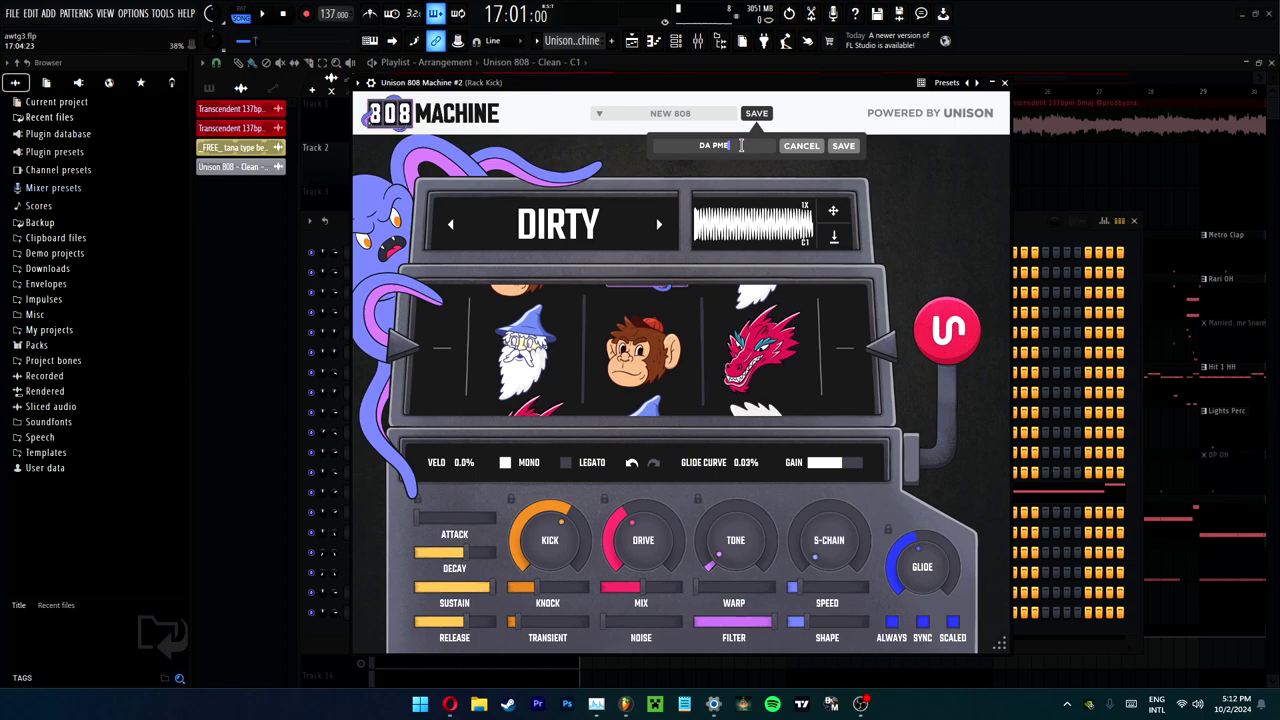
text( ONE)
click(843, 145)
click(1005, 82)
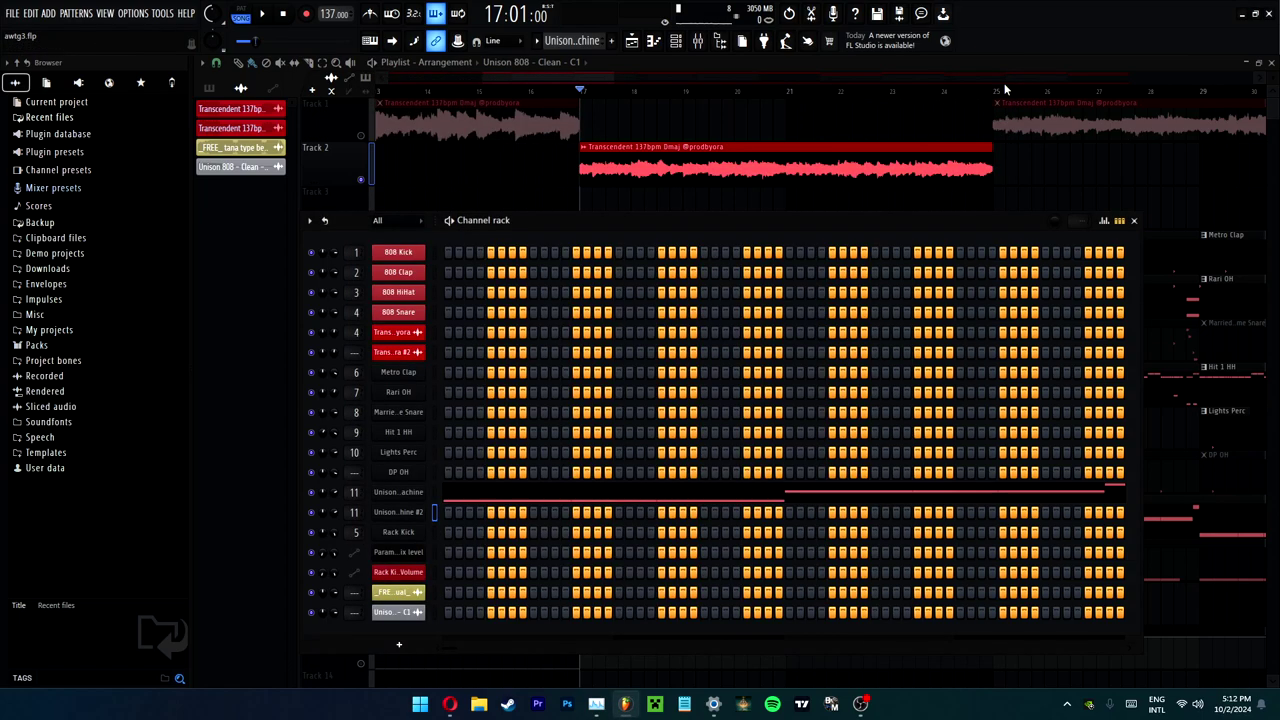
- Open the beat's Clean 808 in the first Unison 808 Machine, audition the sound twice, and close the instrument
click(699, 42)
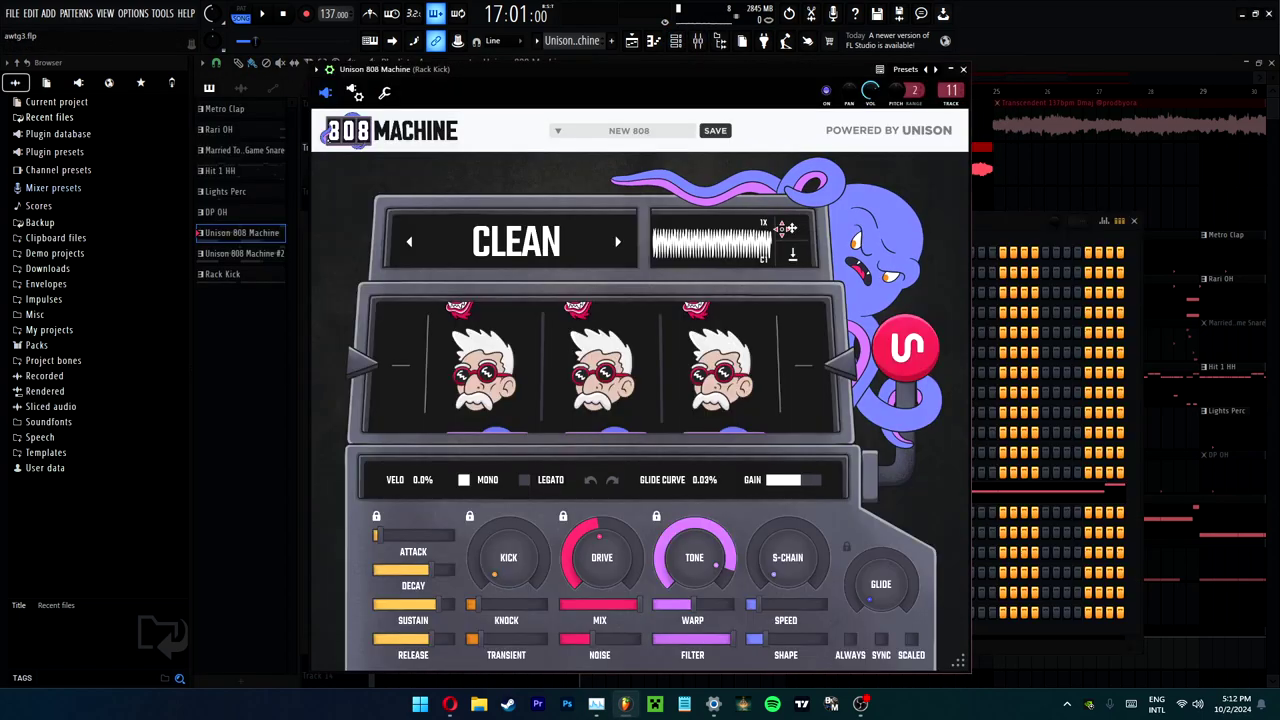
click(714, 250)
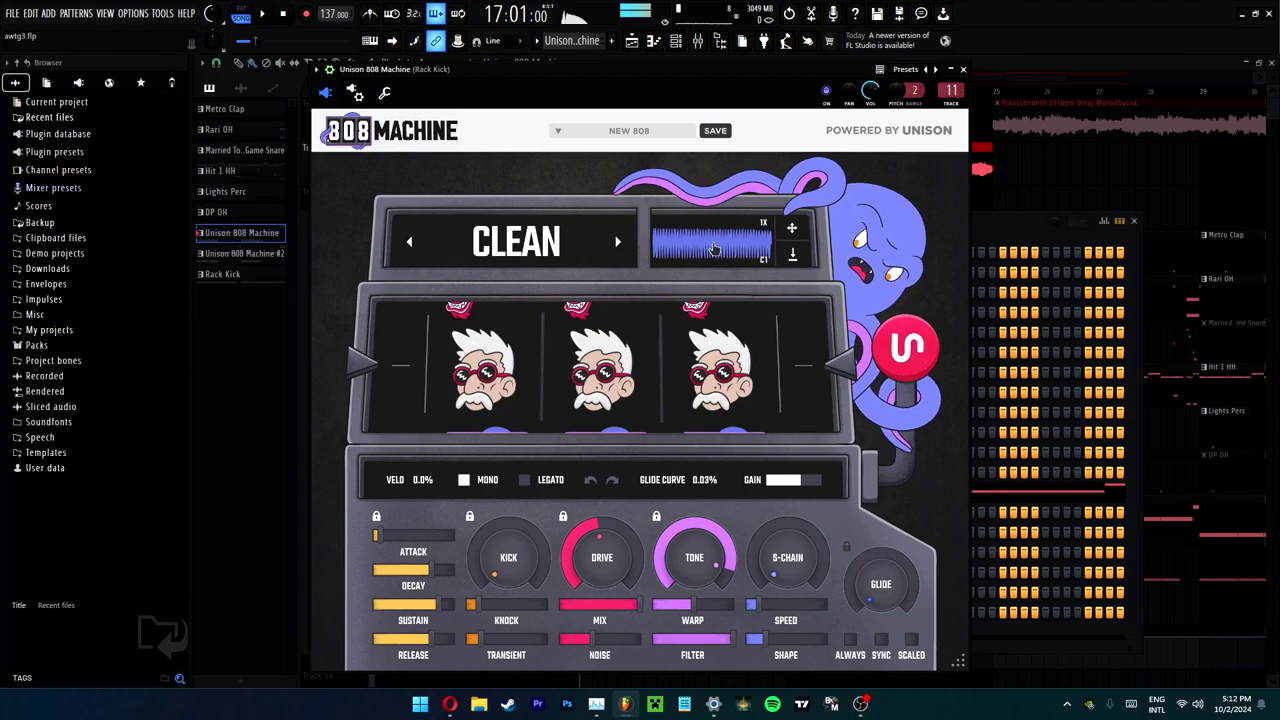
click(714, 250)
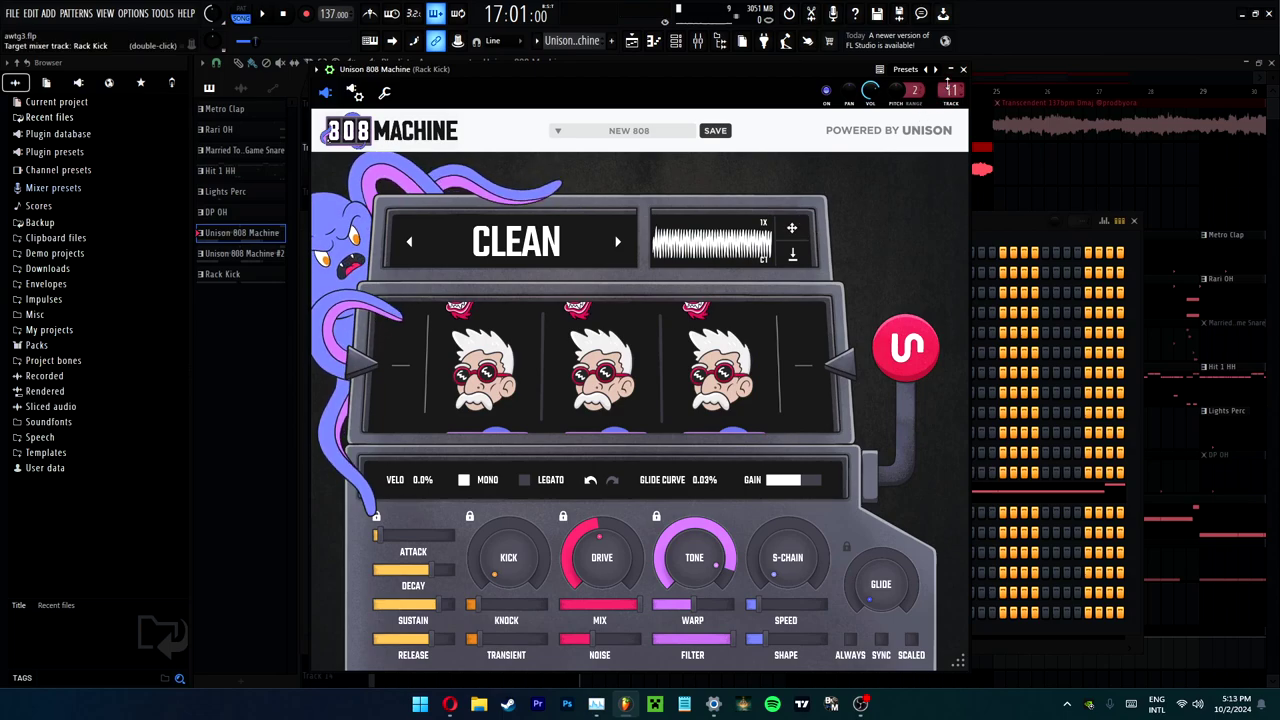
click(962, 69)
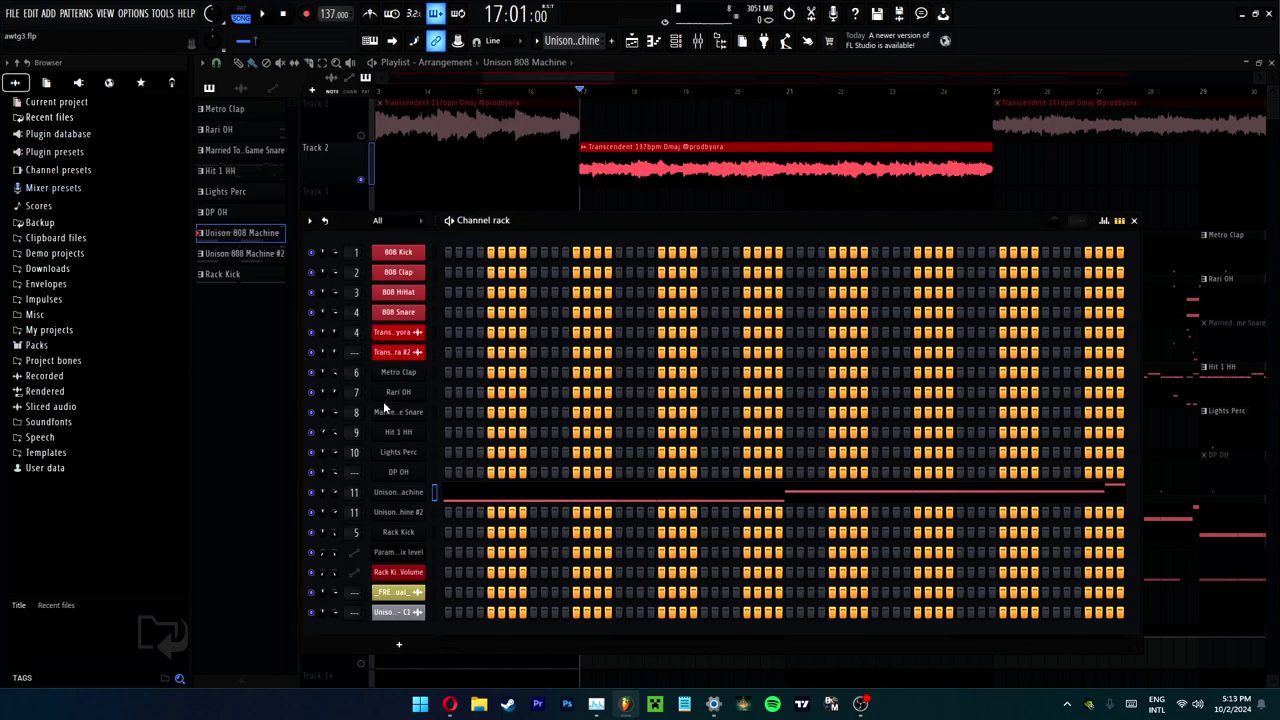
- Examine the Unison 808 Machine pattern's bass notes in the piano roll and play them with the beat
click(475, 497)
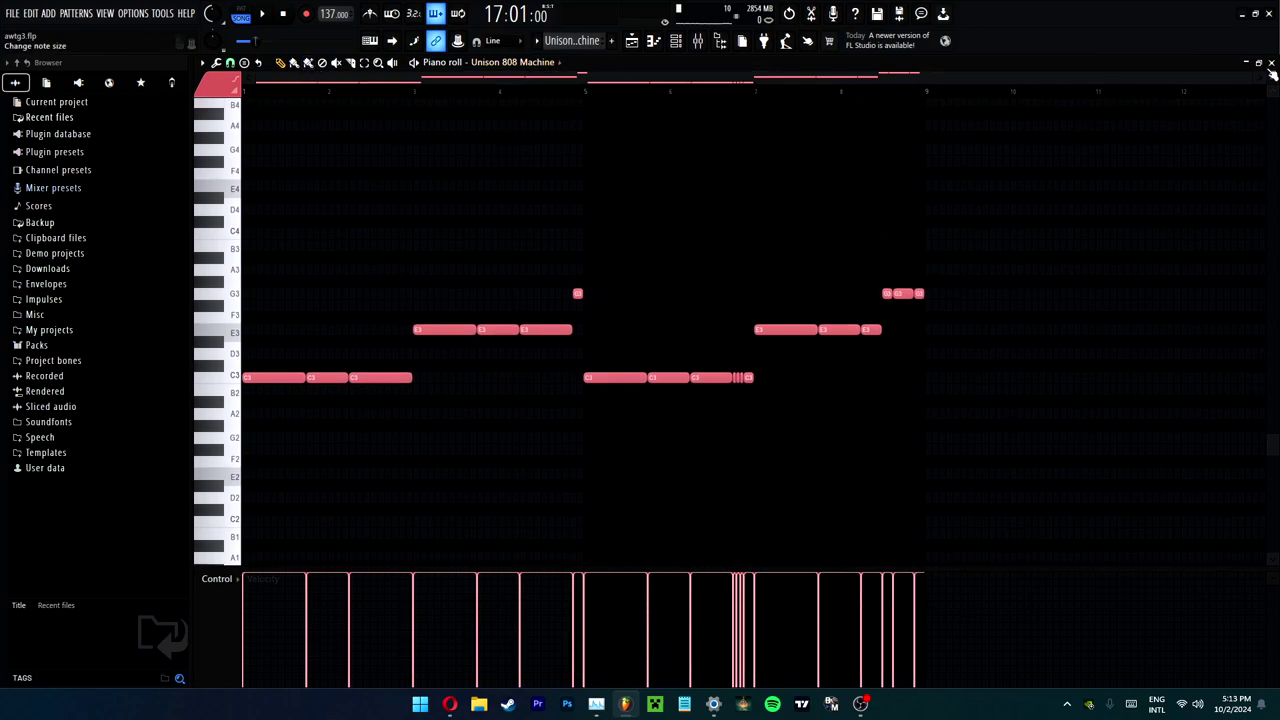
click(1271, 63)
click(521, 498)
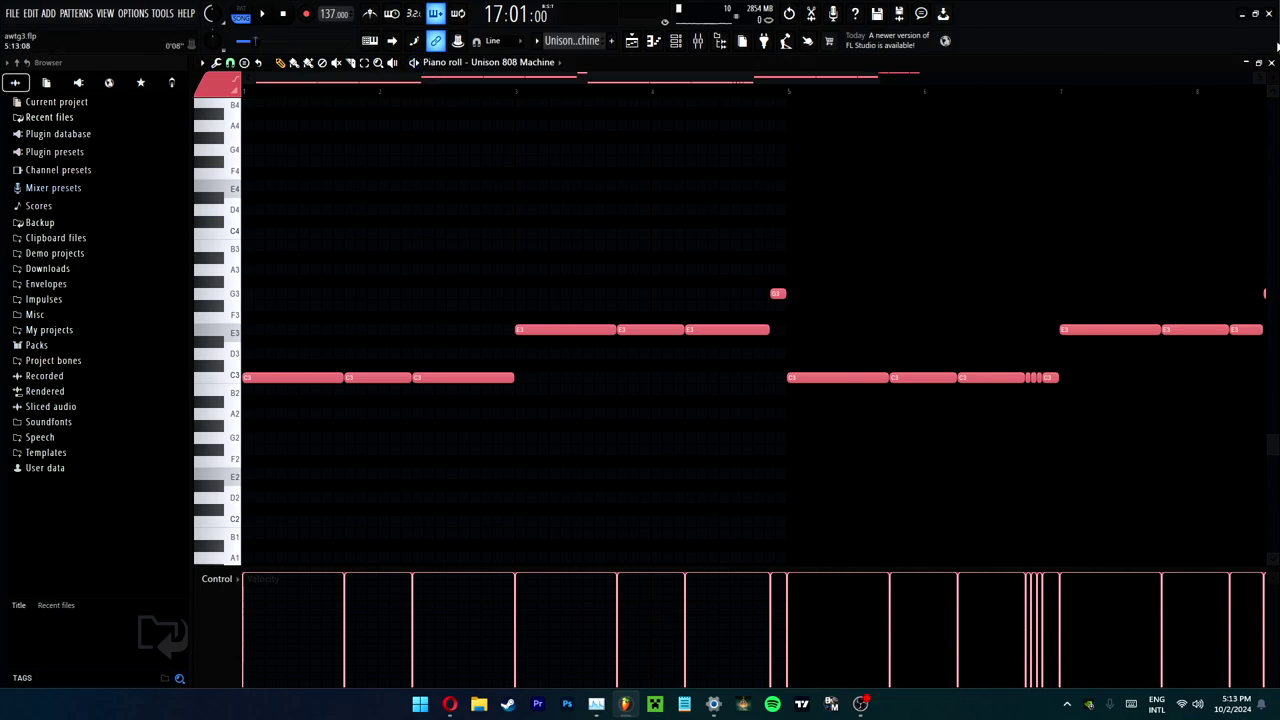
click(1271, 63)
click(679, 43)
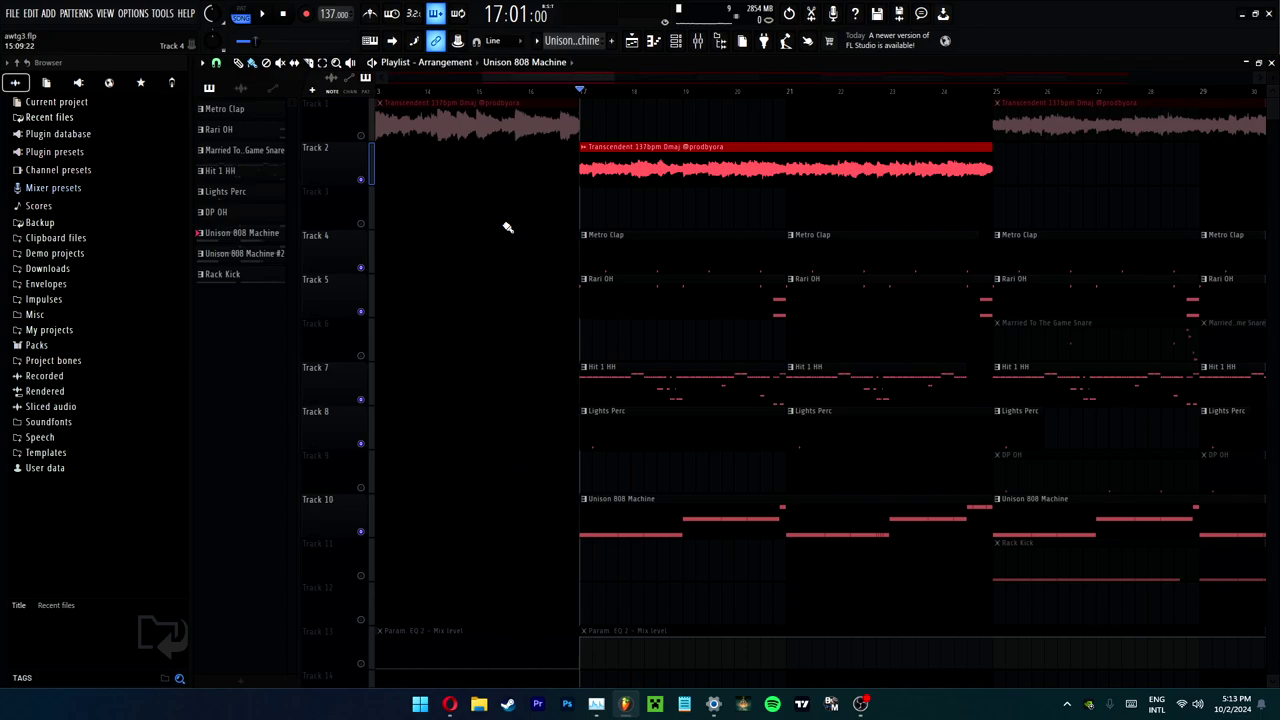
double_click(647, 498)
key(space)
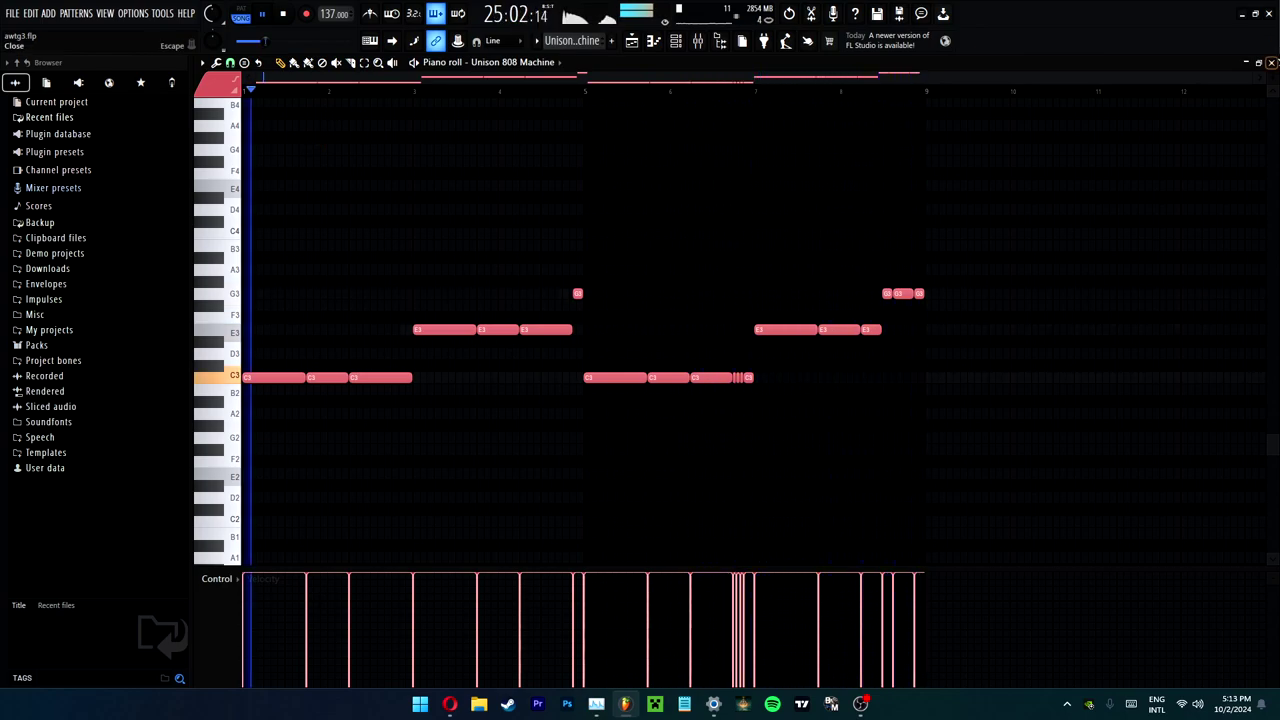
key(space)
- Return to the playlist and move the playback position to bar 25
key(F5)
click(543, 88)
click(531, 89)
click(527, 77)
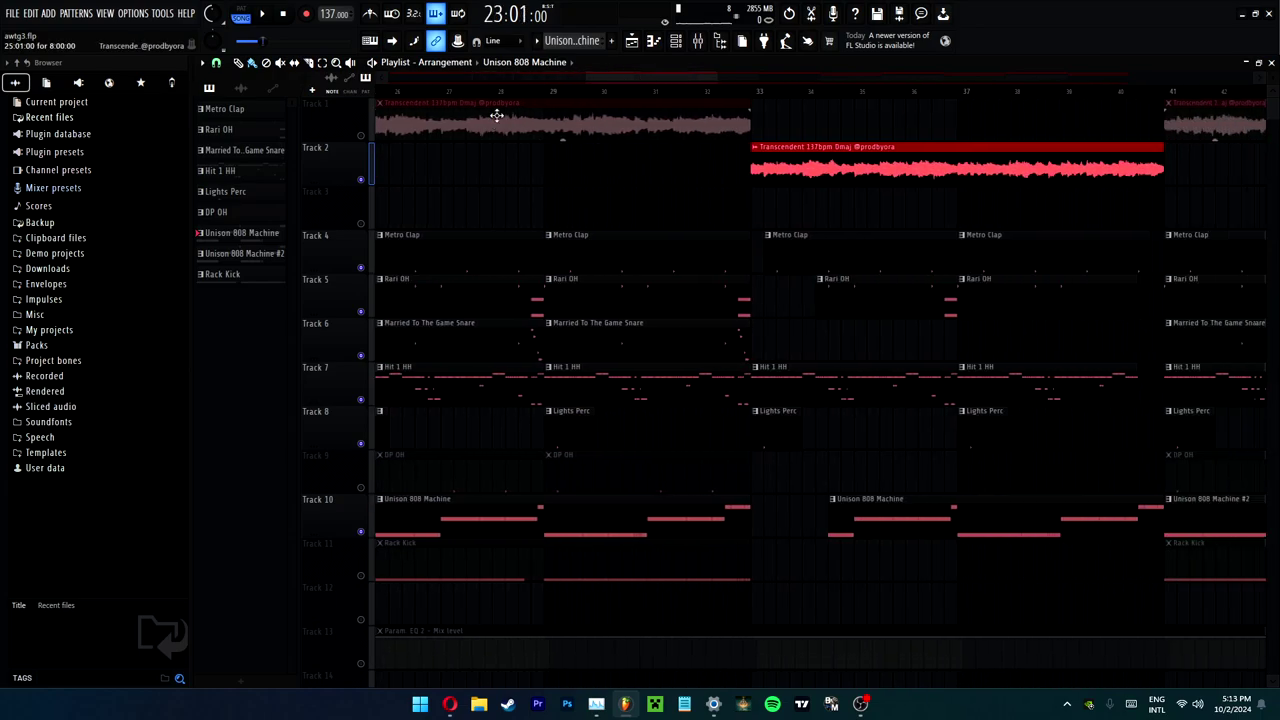
click(604, 78)
- Examine the Married To The Game Snare pattern and its closing pitched roll in the piano roll during playback, then return to the playlist
double_click(730, 335)
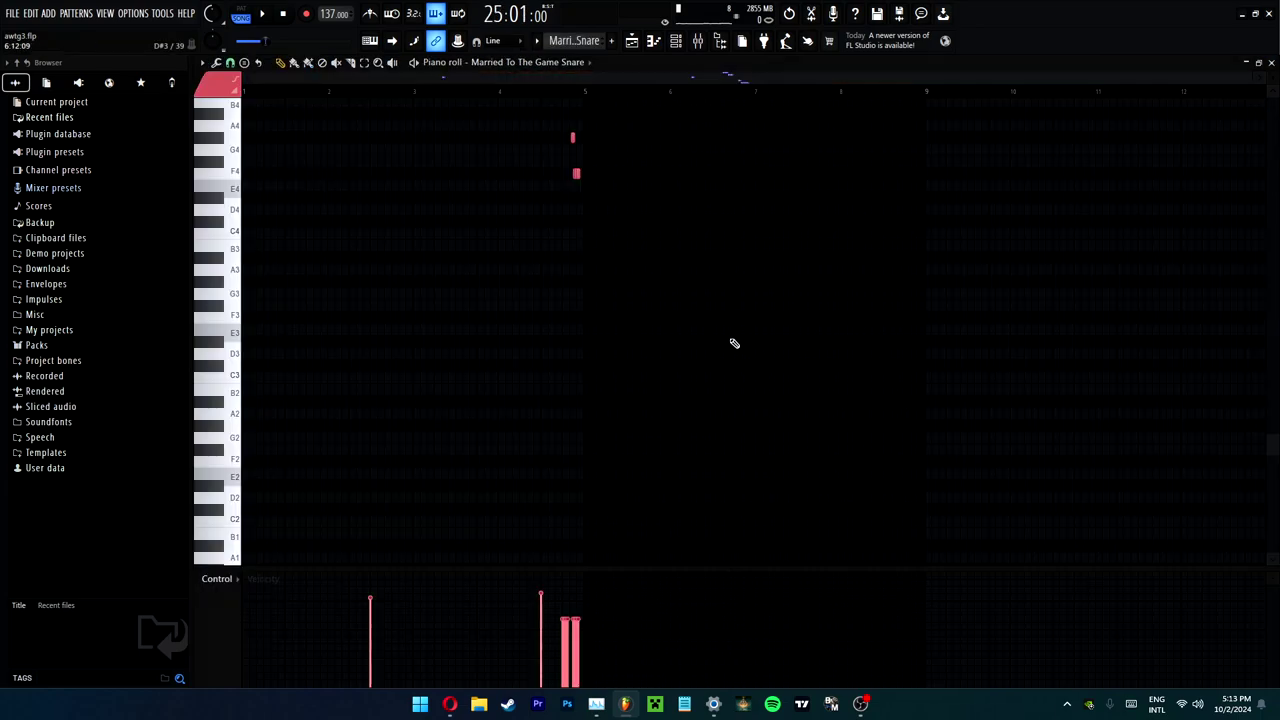
scroll(614, 229, up, 3)
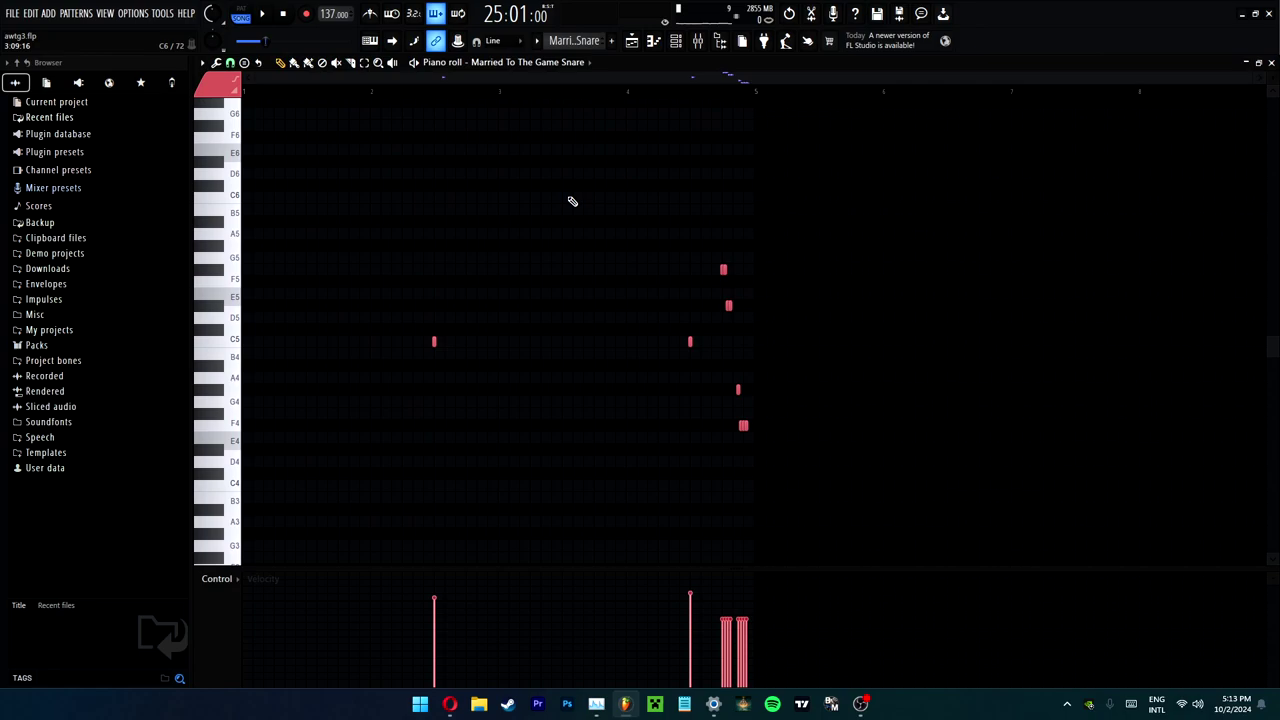
key(space)
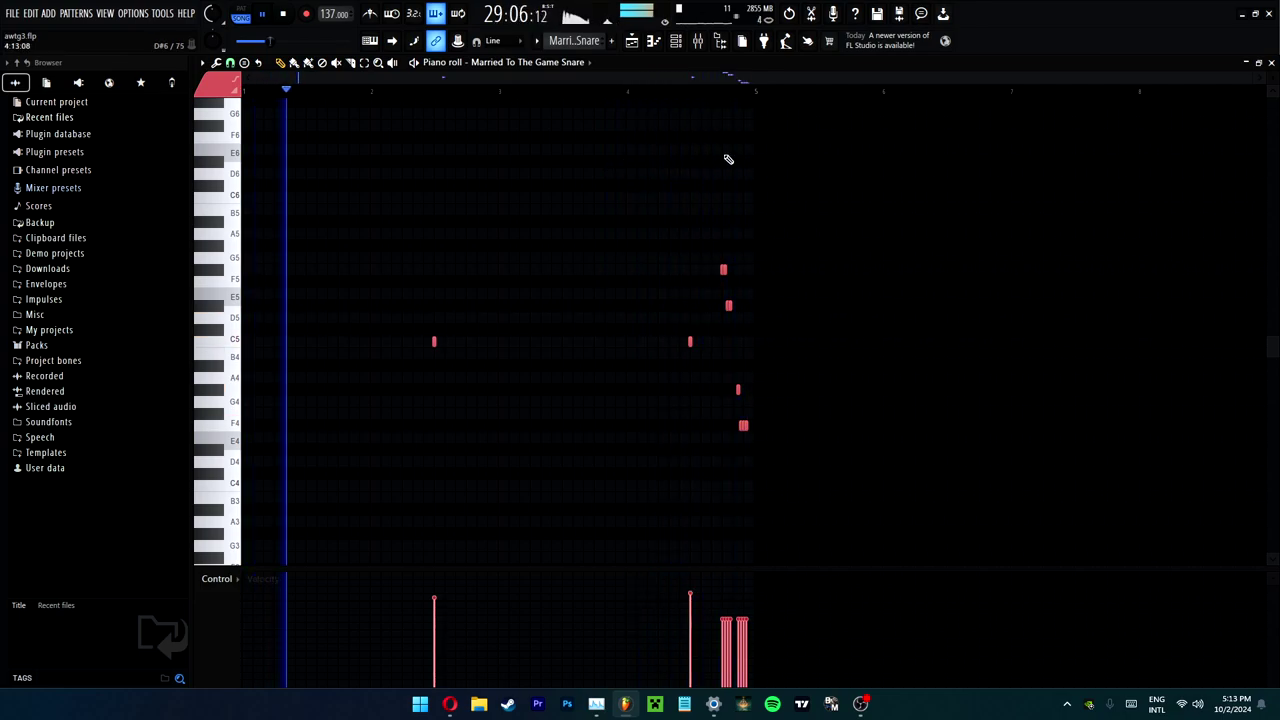
scroll(734, 100, up, 4)
drag(692, 192, 758, 342)
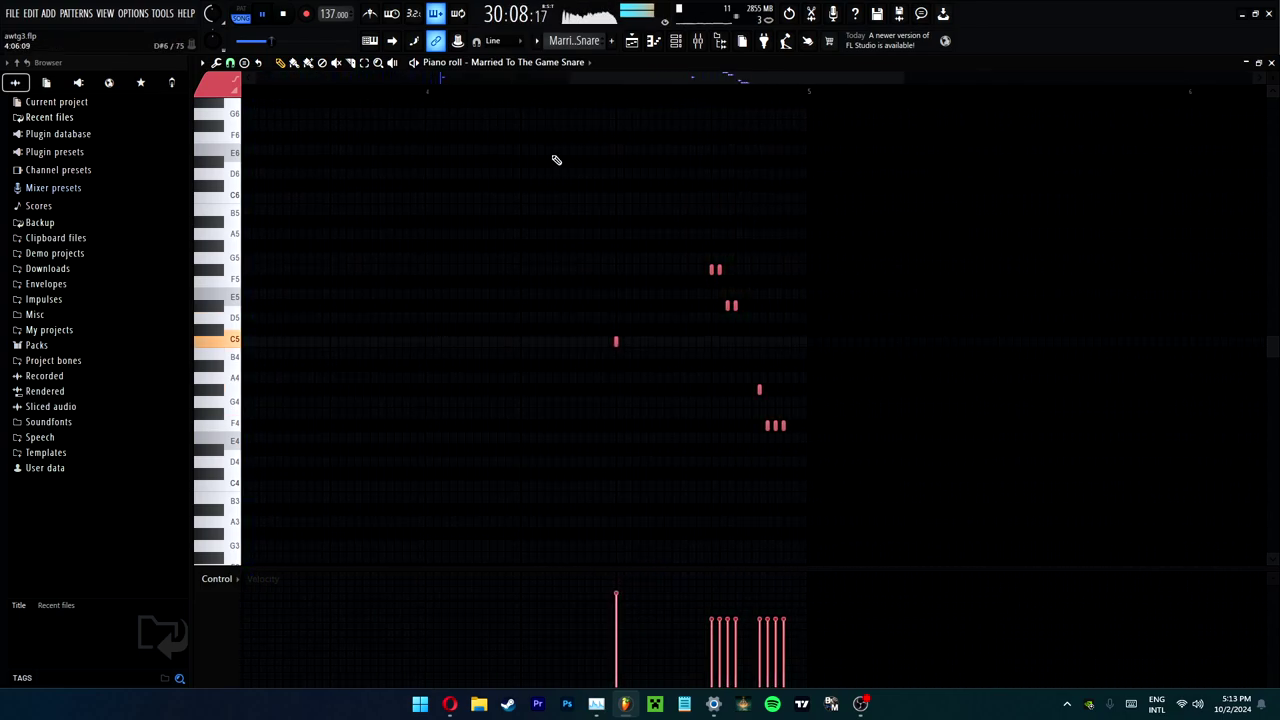
scroll(656, 96, down, 4)
scroll(658, 96, up, 4)
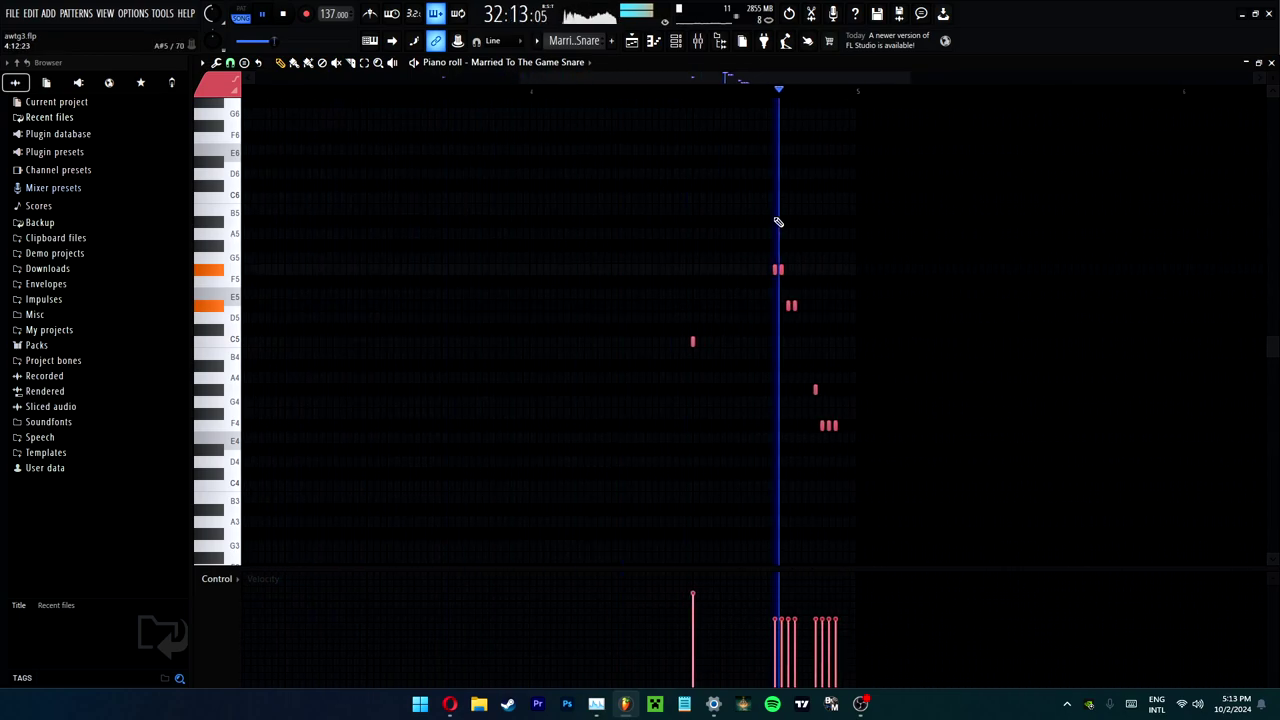
key(F5)
key(space)
- Open the DP OH pattern in the piano roll, play it with the beat, and return to the playlist
double_click(216, 212)
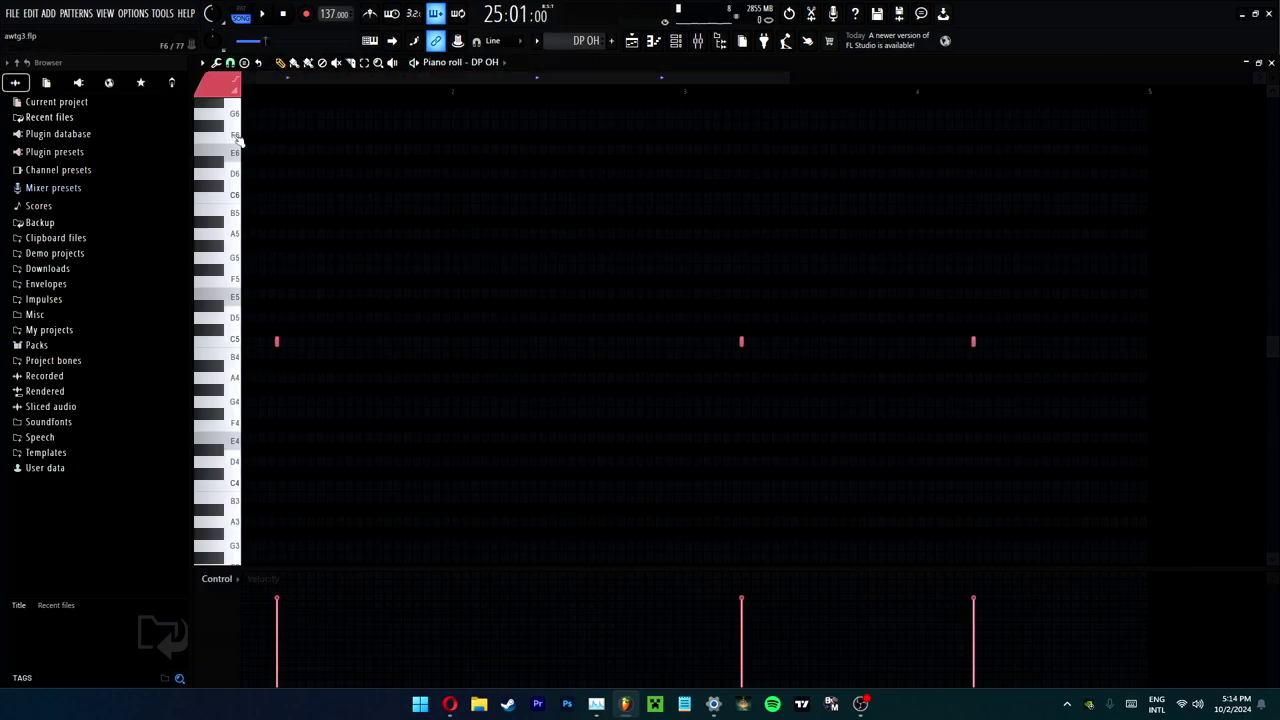
key(space)
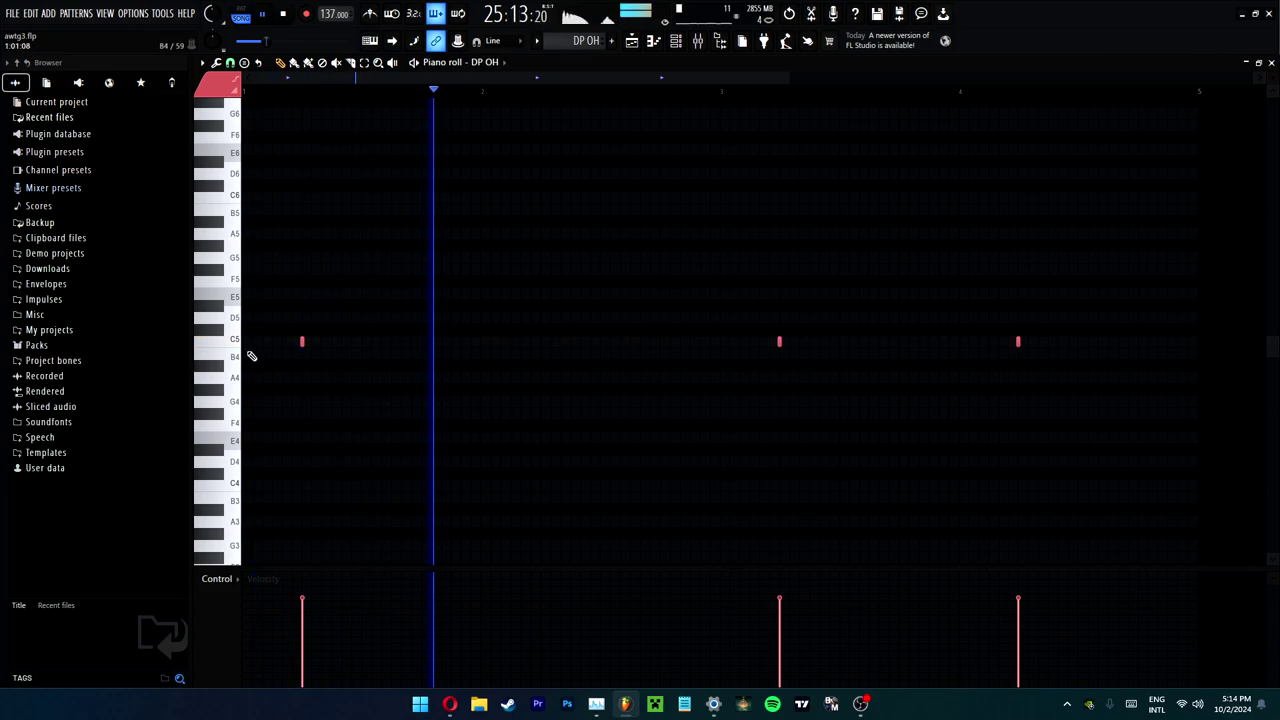
click(484, 63)
key(Escape)
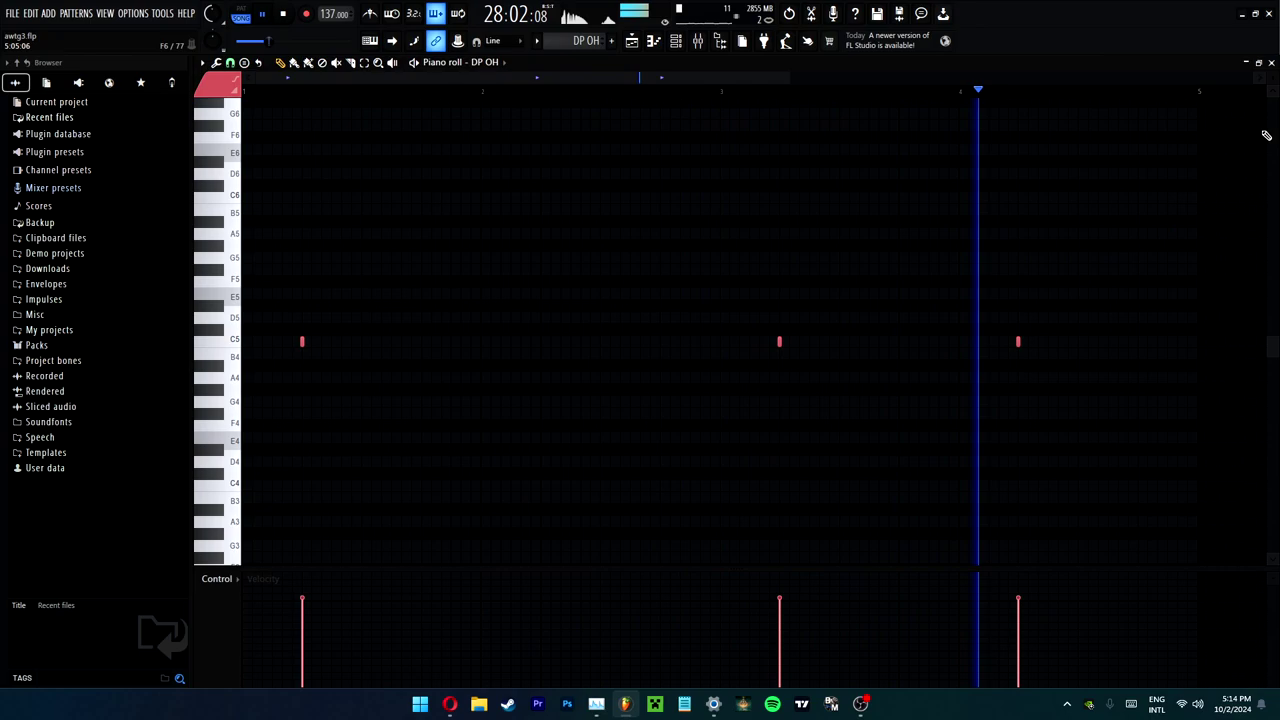
key(F5)
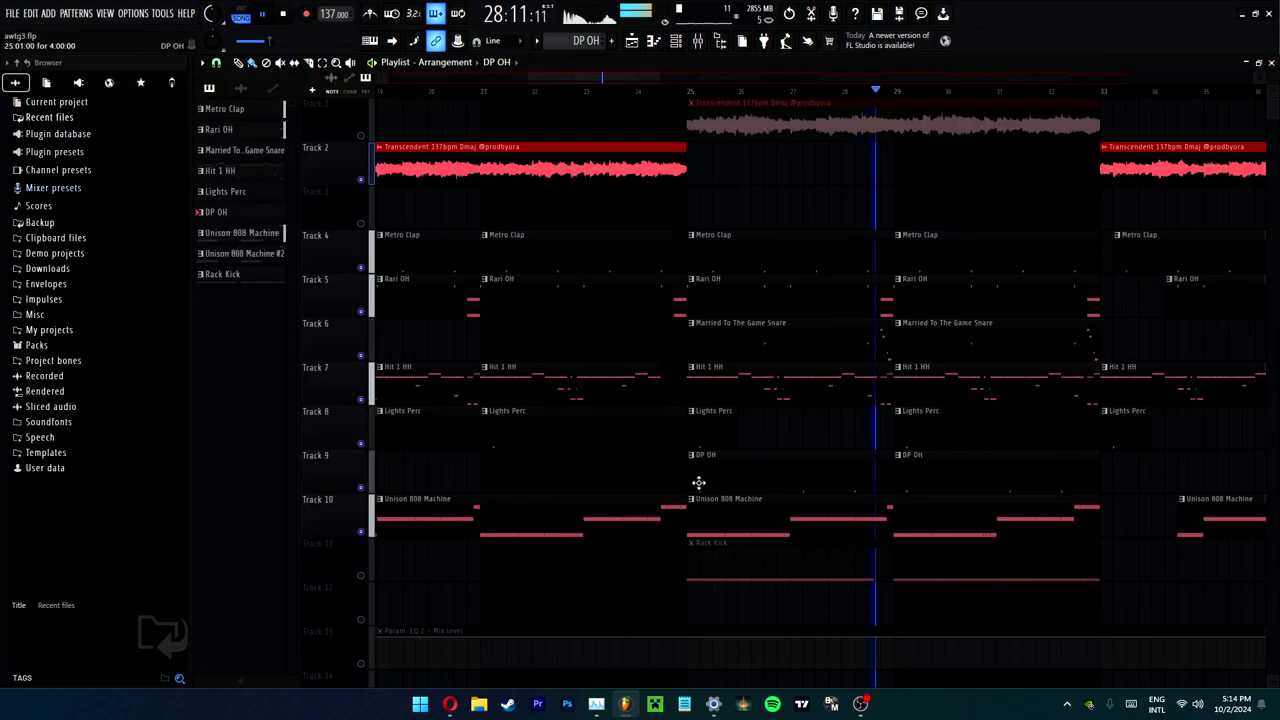
key(space)
- Unmute Track 11 and play the beat with the Rack Kick pattern's notes open in the piano roll
click(362, 575)
double_click(789, 563)
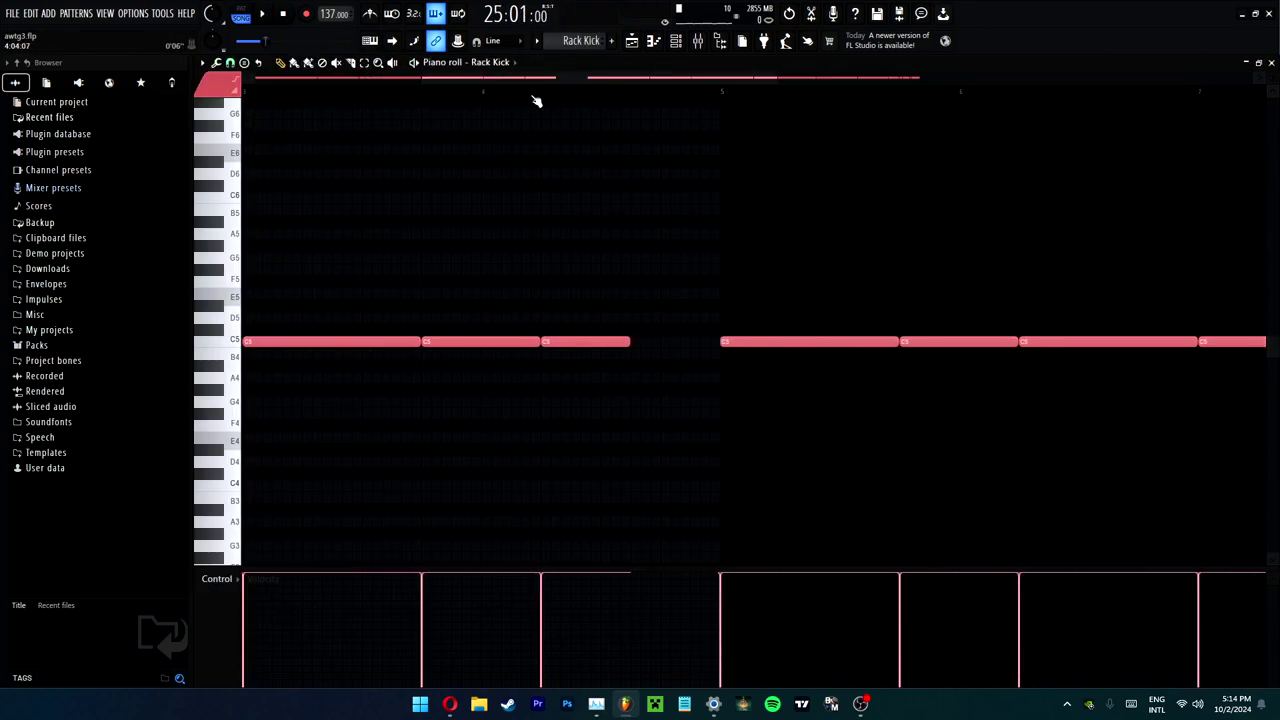
scroll(536, 99, down, 3)
key(ctrl+l)
key(space)
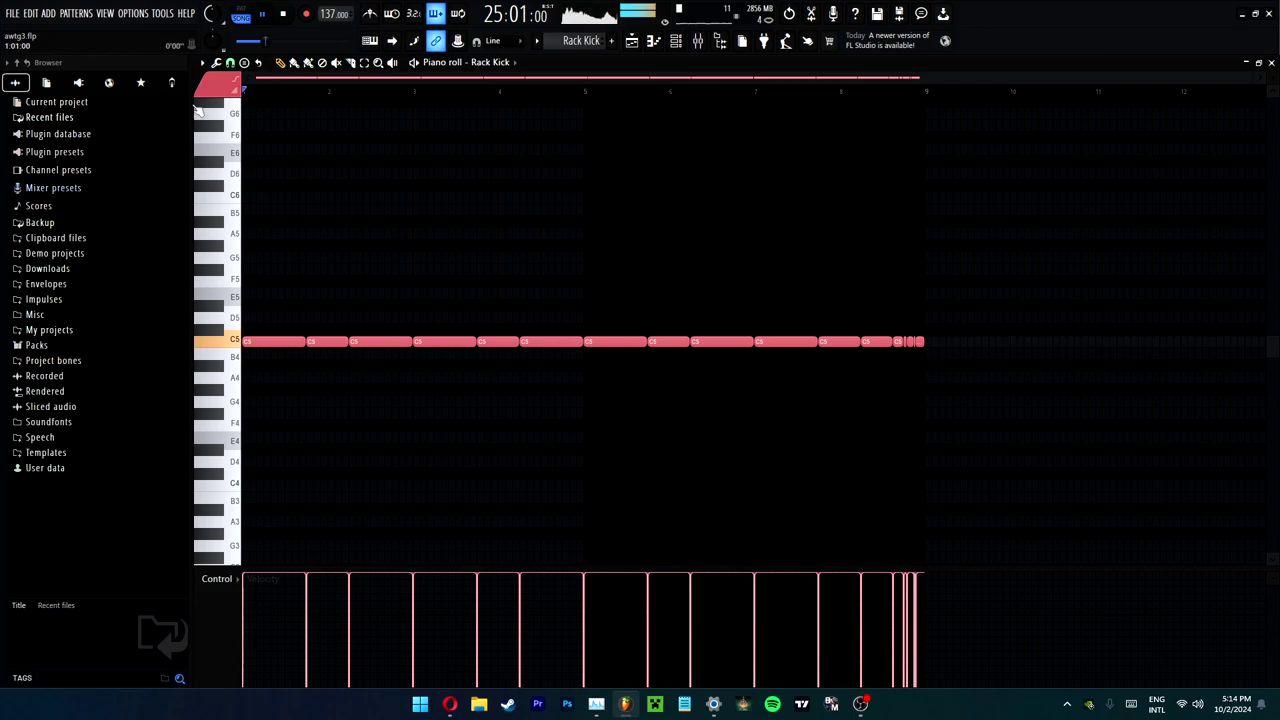
- Open the mixer and check the Hit 1 HH, Married To The Game Snare and Rari OH tracks for effects
click(698, 40)
click(511, 248)
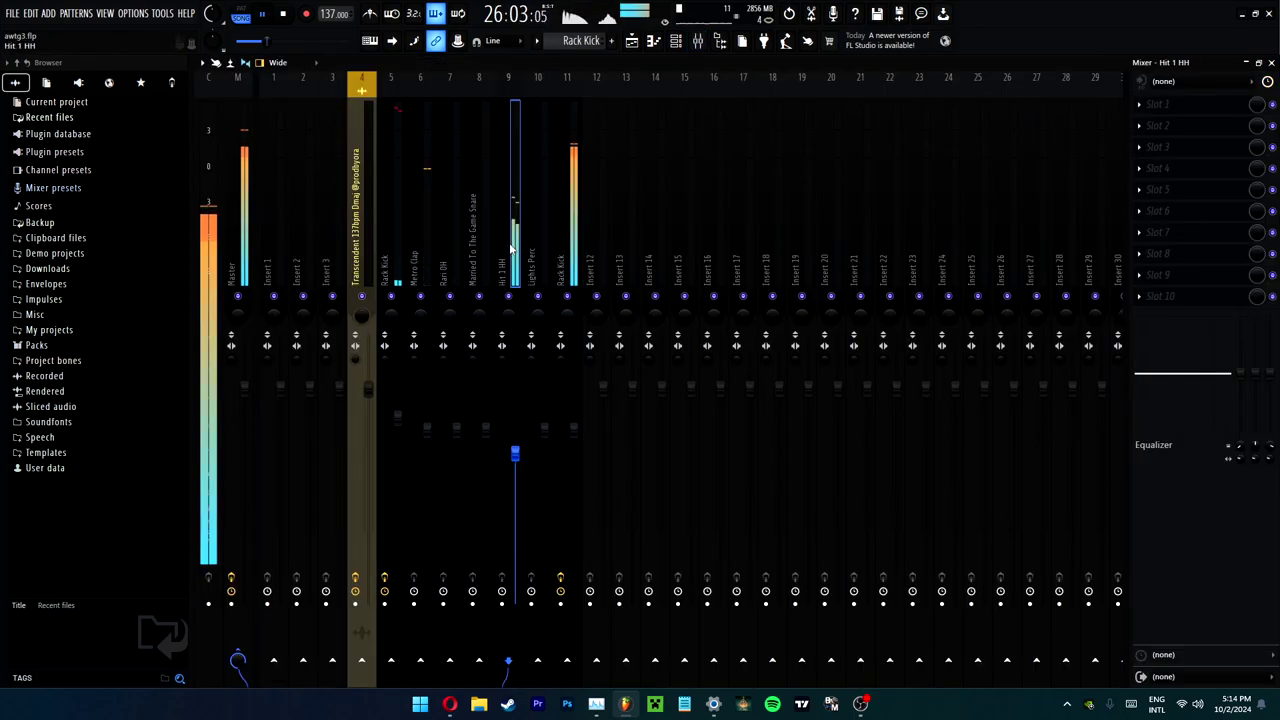
click(480, 266)
click(443, 263)
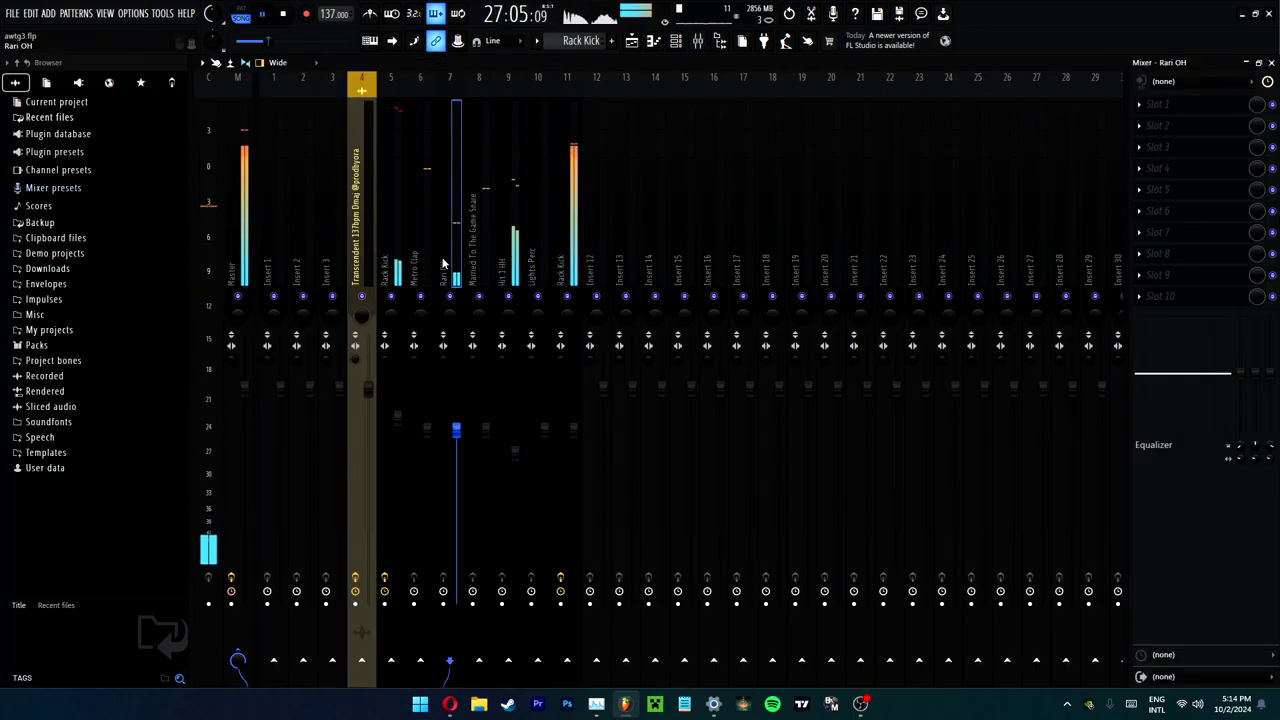
- Inspect the Fruity Parametric EQ 2 curve on the Rack Kick mixer track, then close it and return to the playlist
click(398, 263)
click(1178, 127)
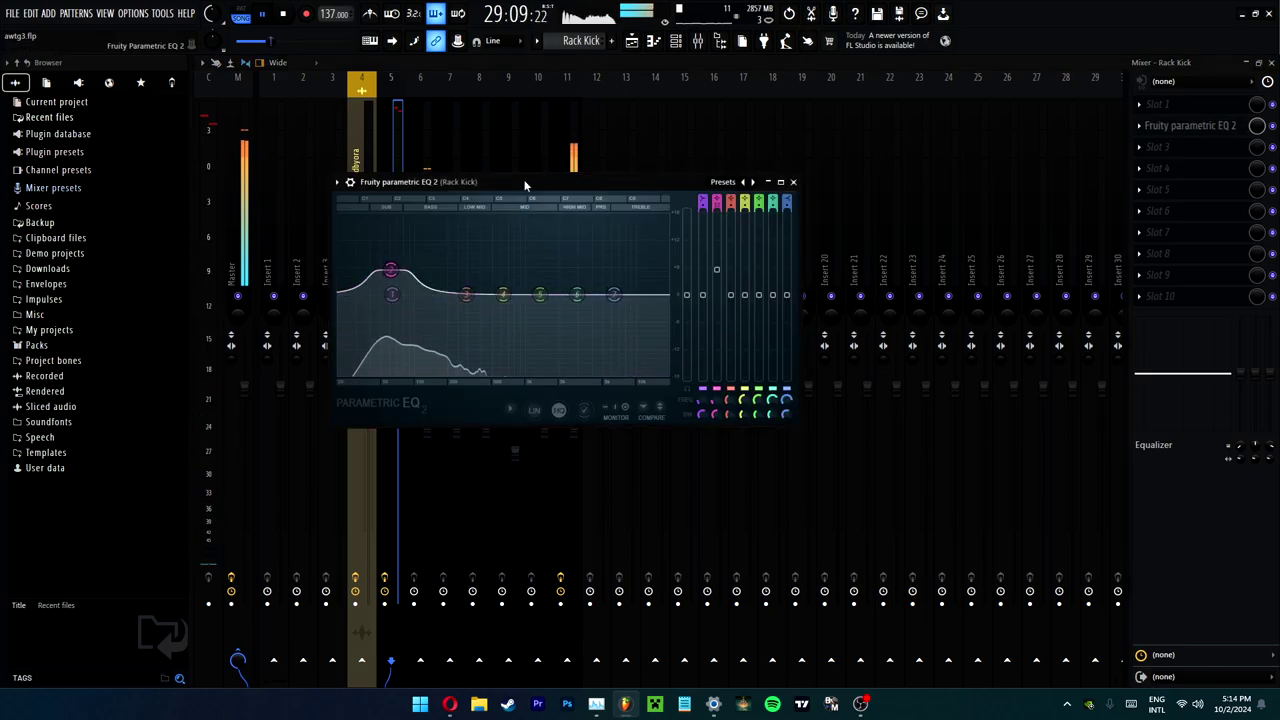
drag(525, 185, 653, 219)
click(920, 216)
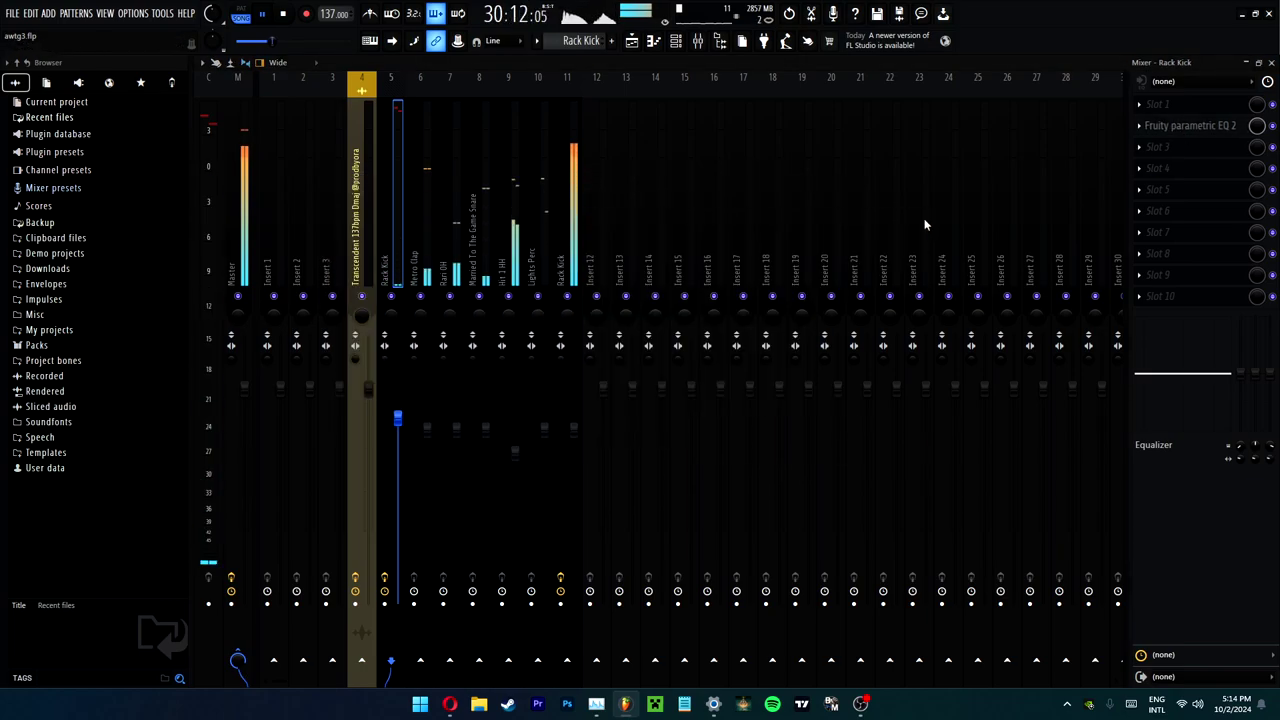
click(1271, 63)
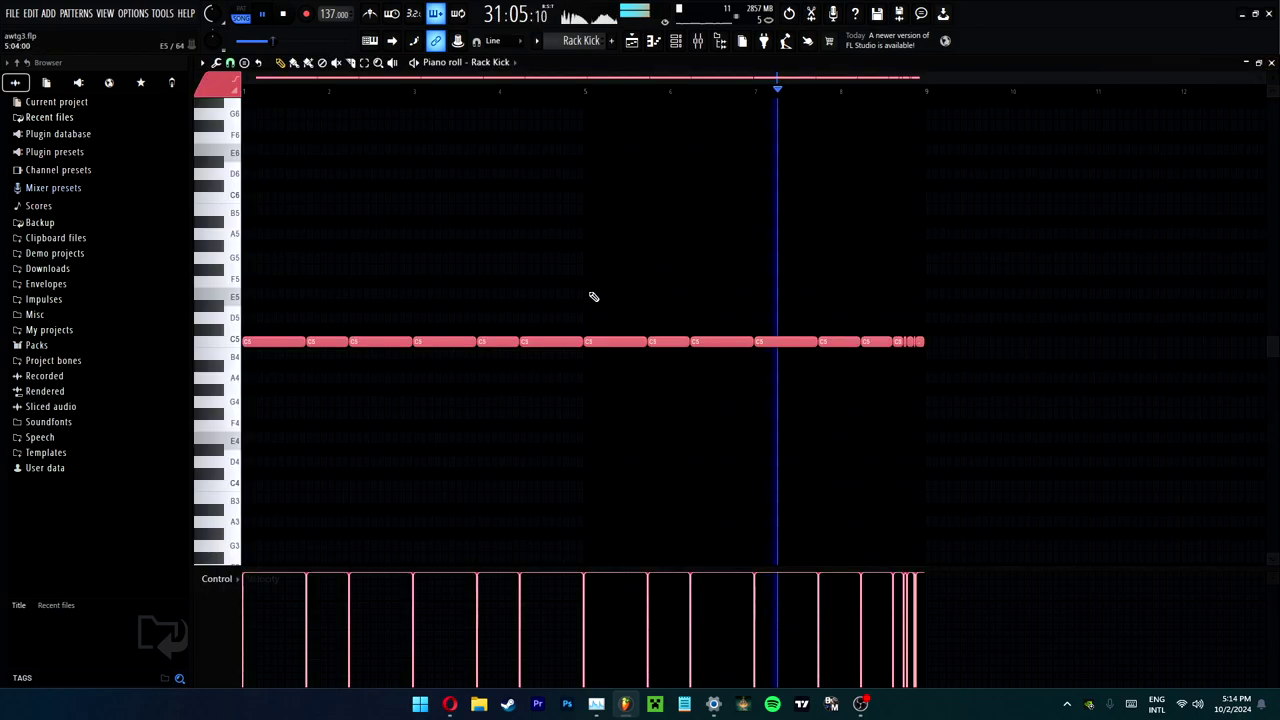
click(1272, 62)
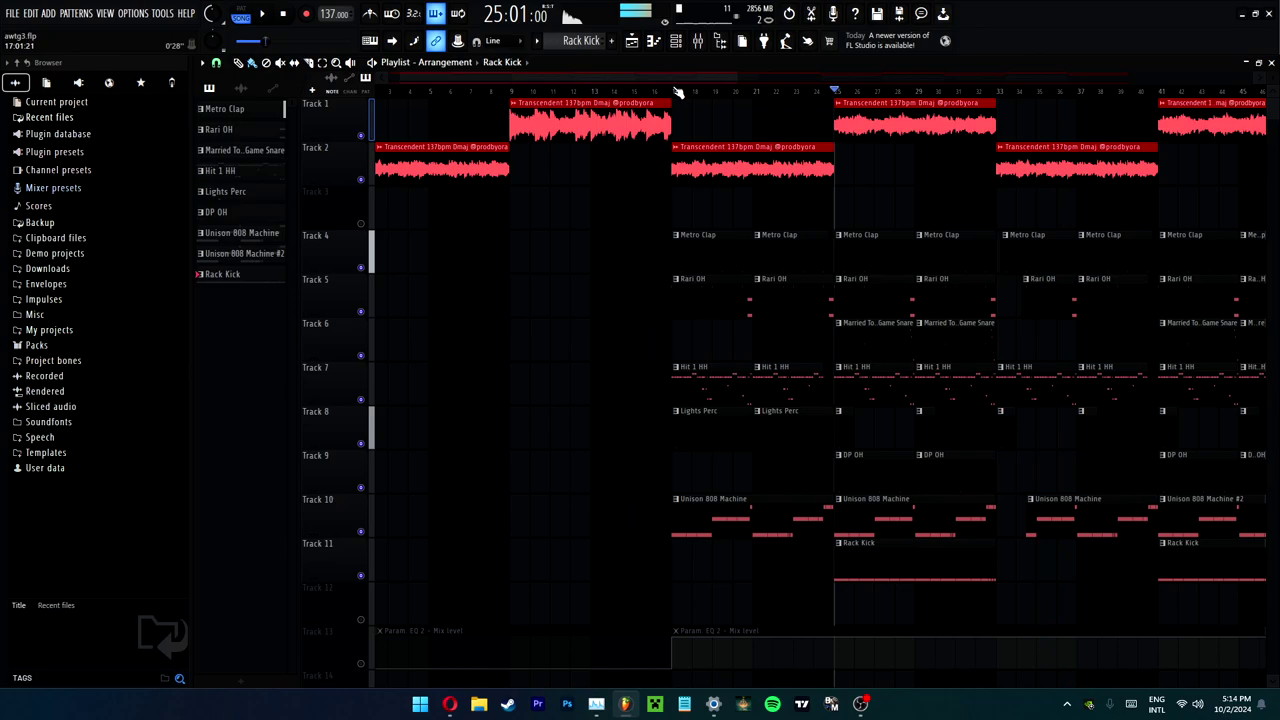
- Review the full arrangement in the playlist, playing it from different positions
click(923, 92)
scroll(926, 98, down, 4)
scroll(926, 98, up, 4)
click(639, 92)
key(space)
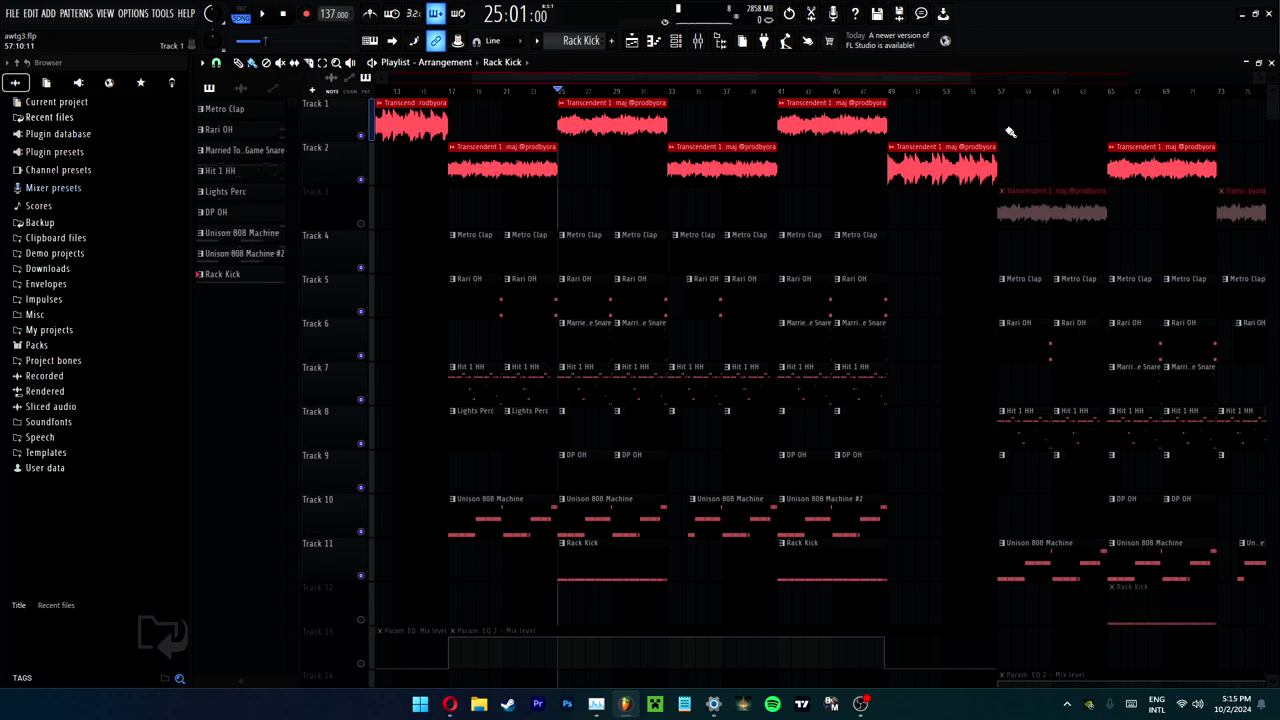
- Reopen the Unison 808 Machine pattern's notes, check the Clean 808's settings, and close the instrument
double_click(634, 509)
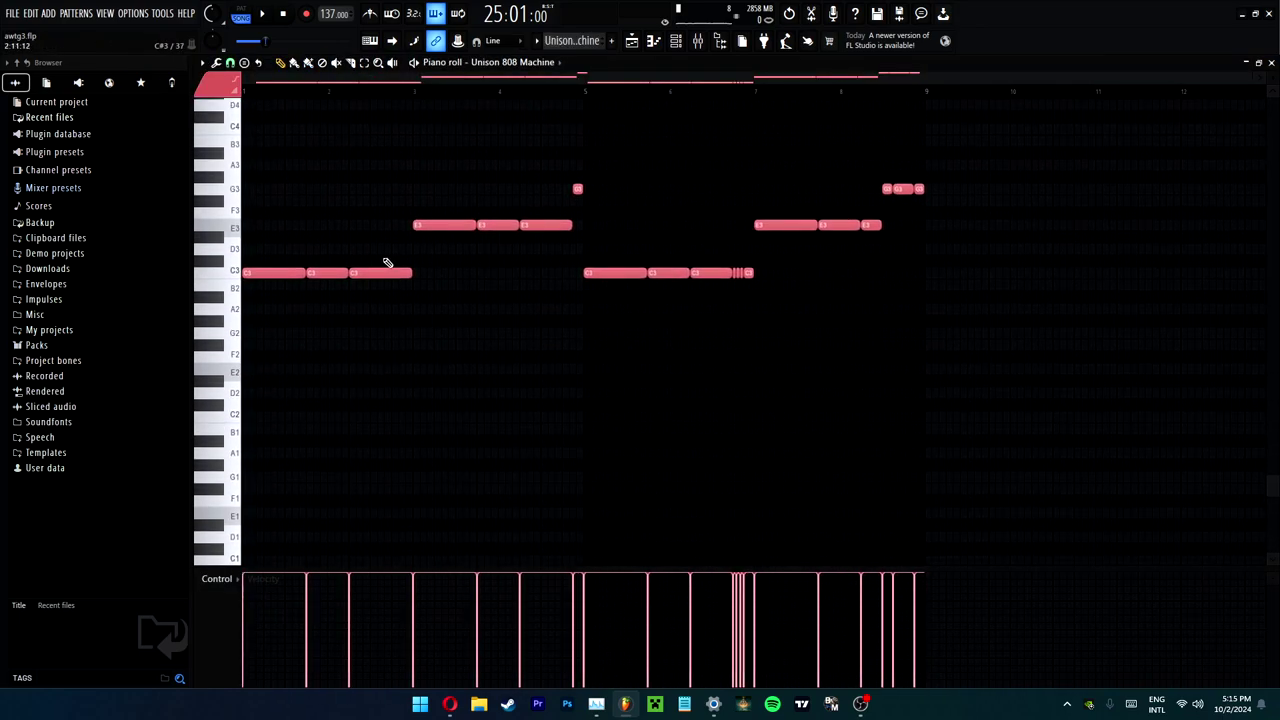
click(515, 63)
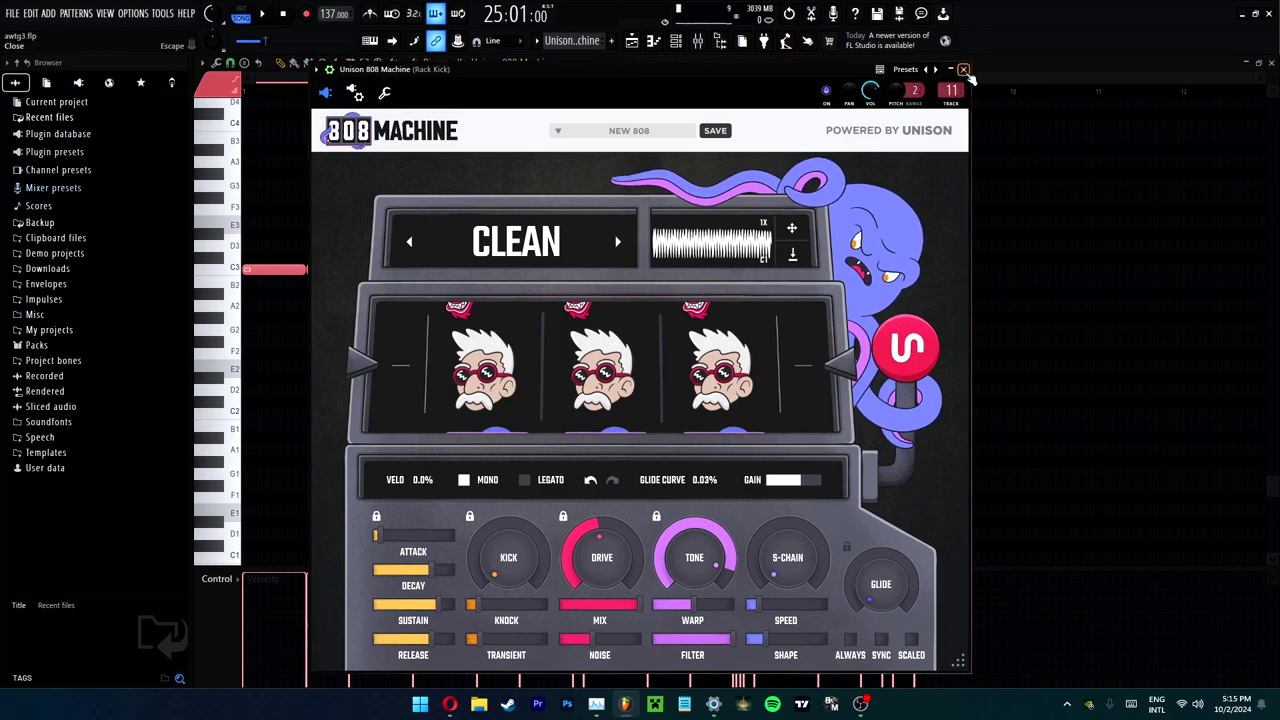
click(964, 74)
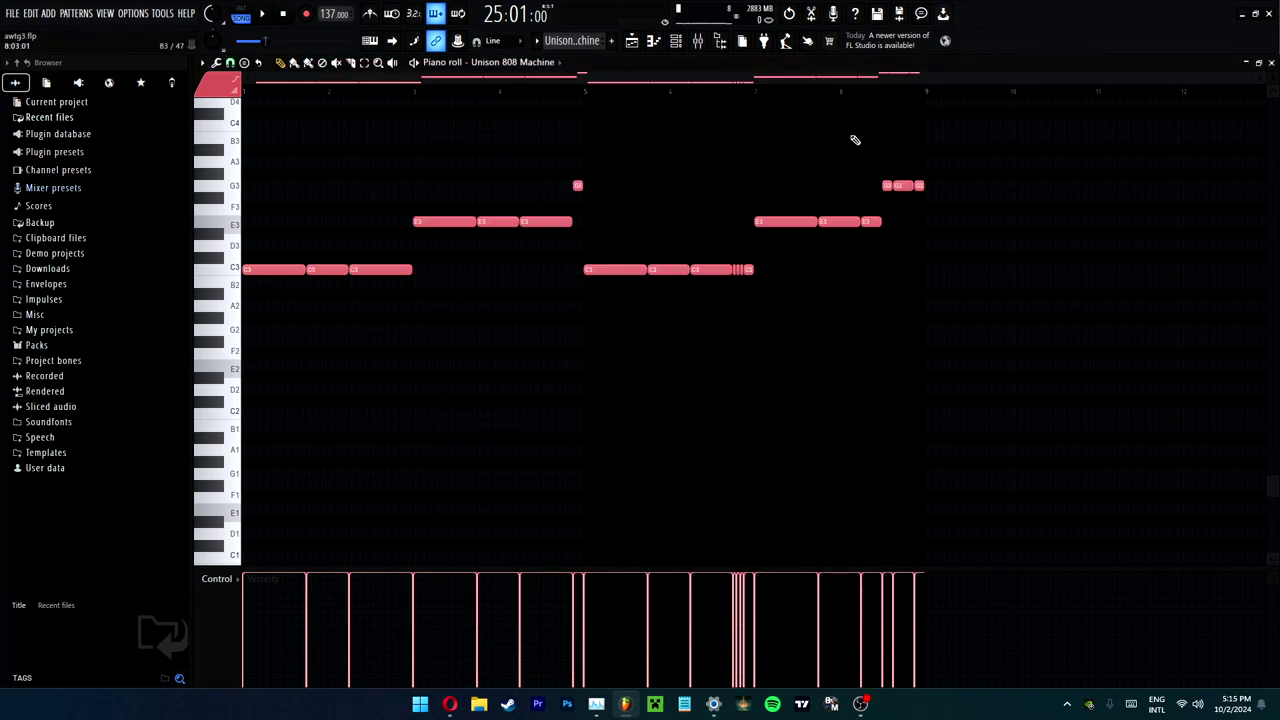
scroll(766, 114, up, 3)
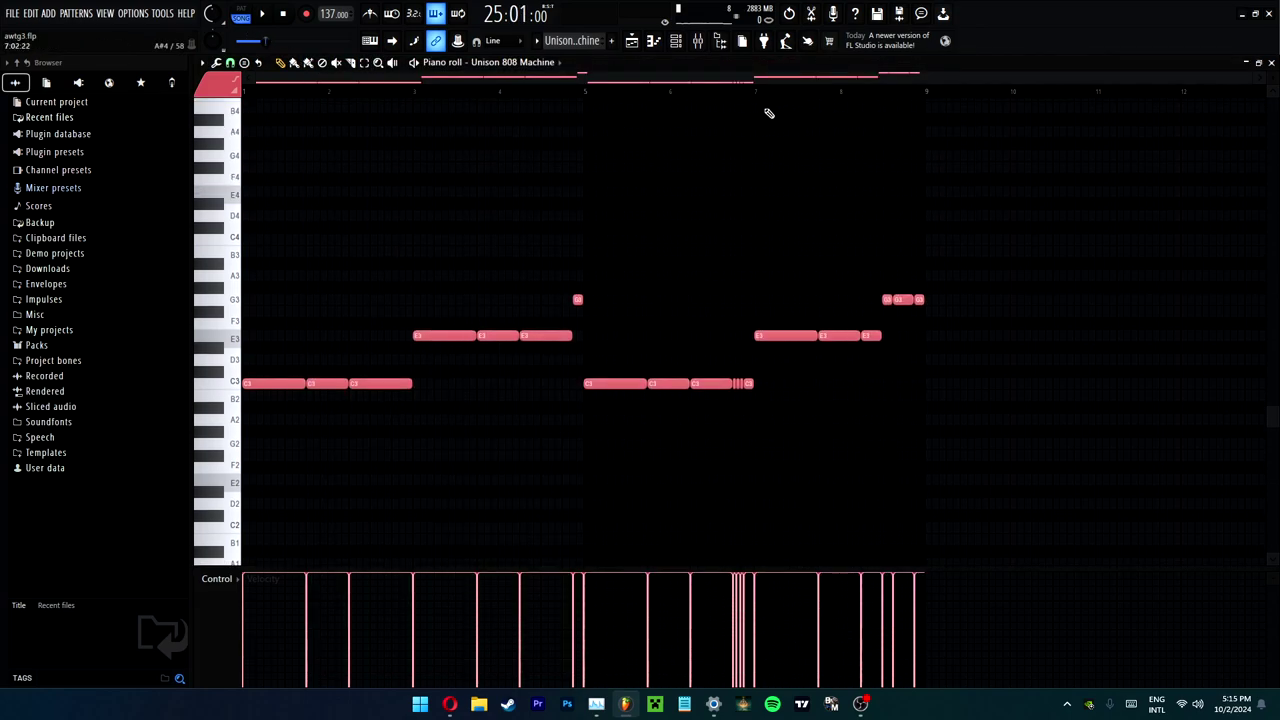
scroll(770, 130, down, 1)
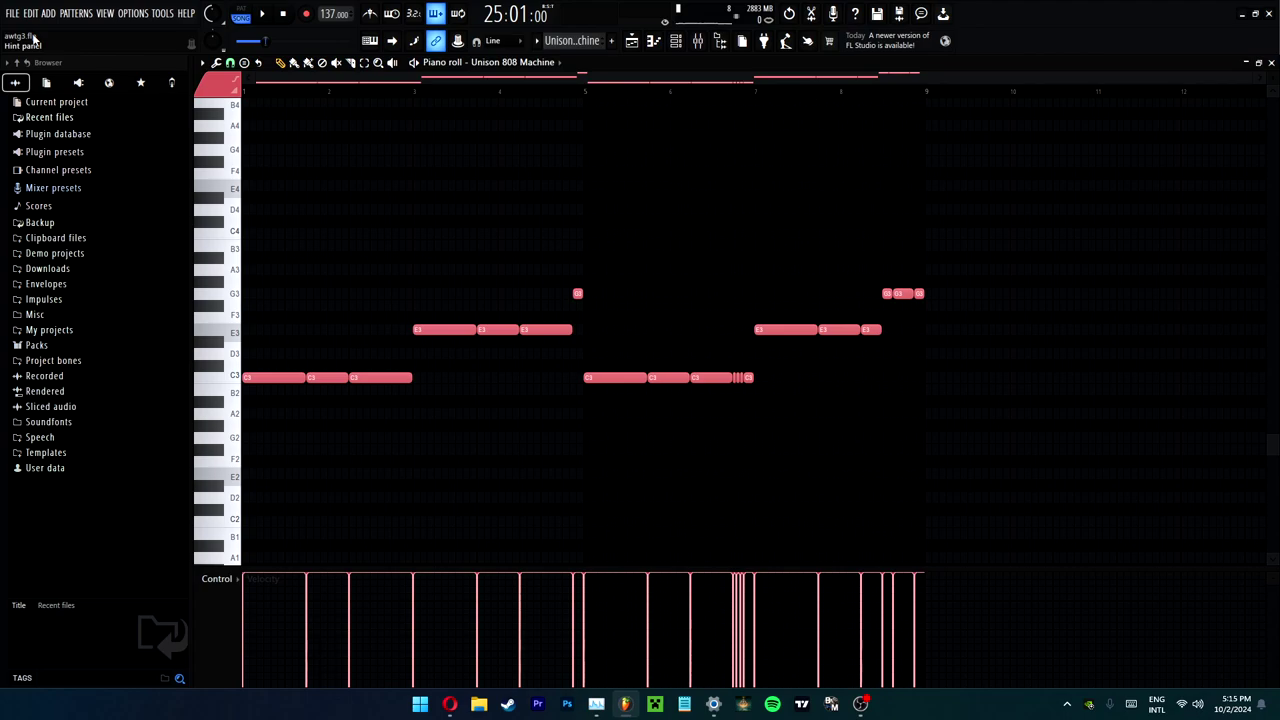
- Switch to the OBS recording window
click(860, 703)
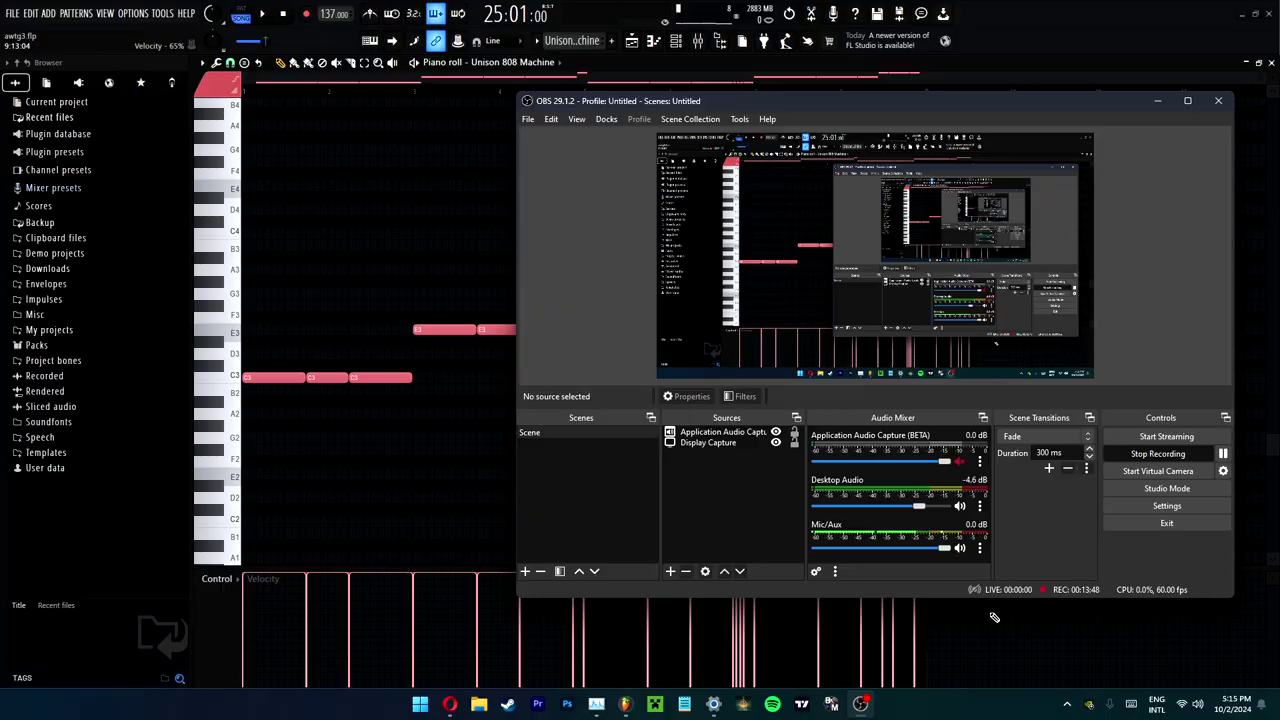